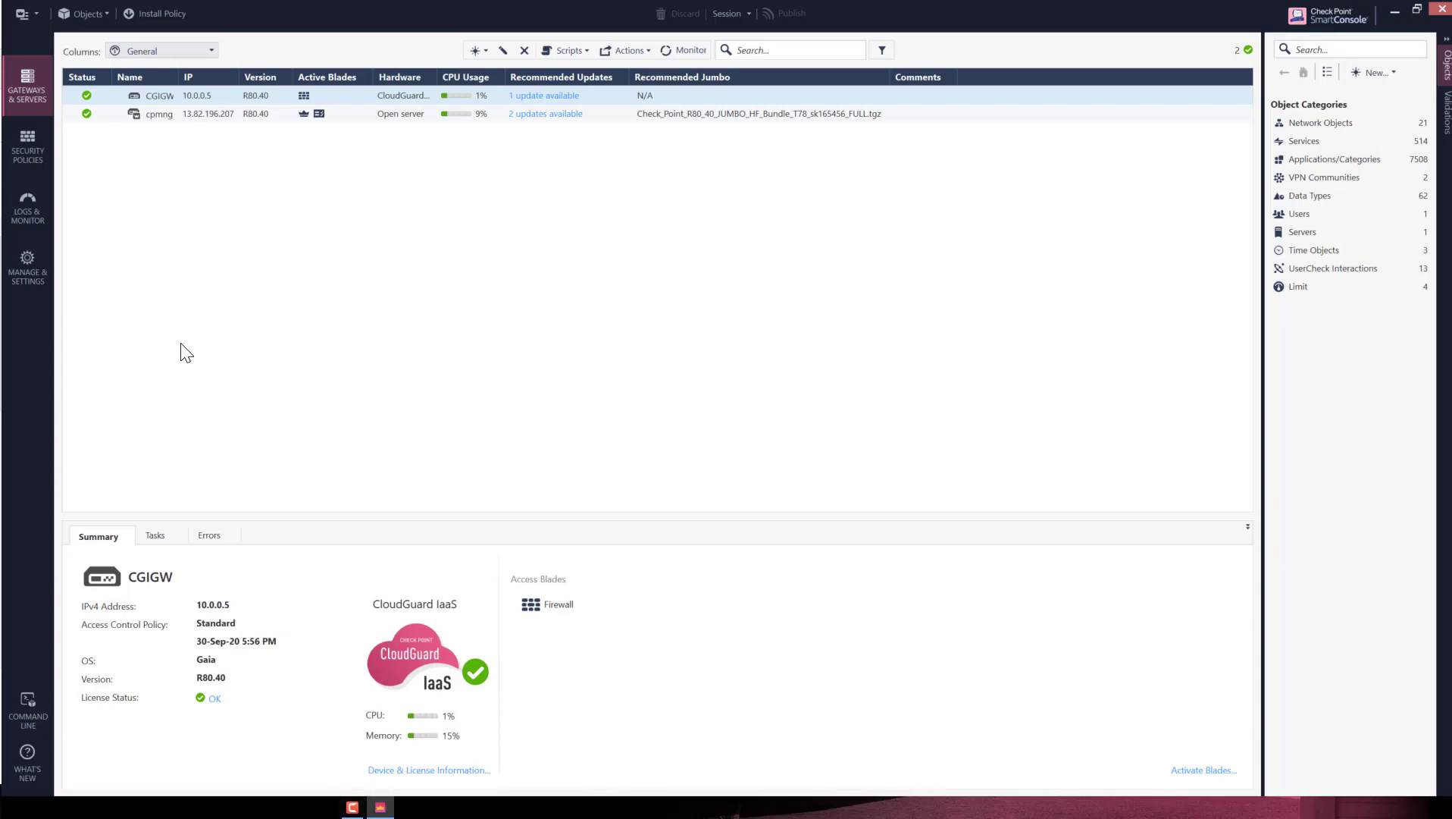
# - Add a new host object 'Local Host' at IPv4 127.0.0.1, fixing the mistyped last octet, and save it
pyautogui.click(1389, 72)
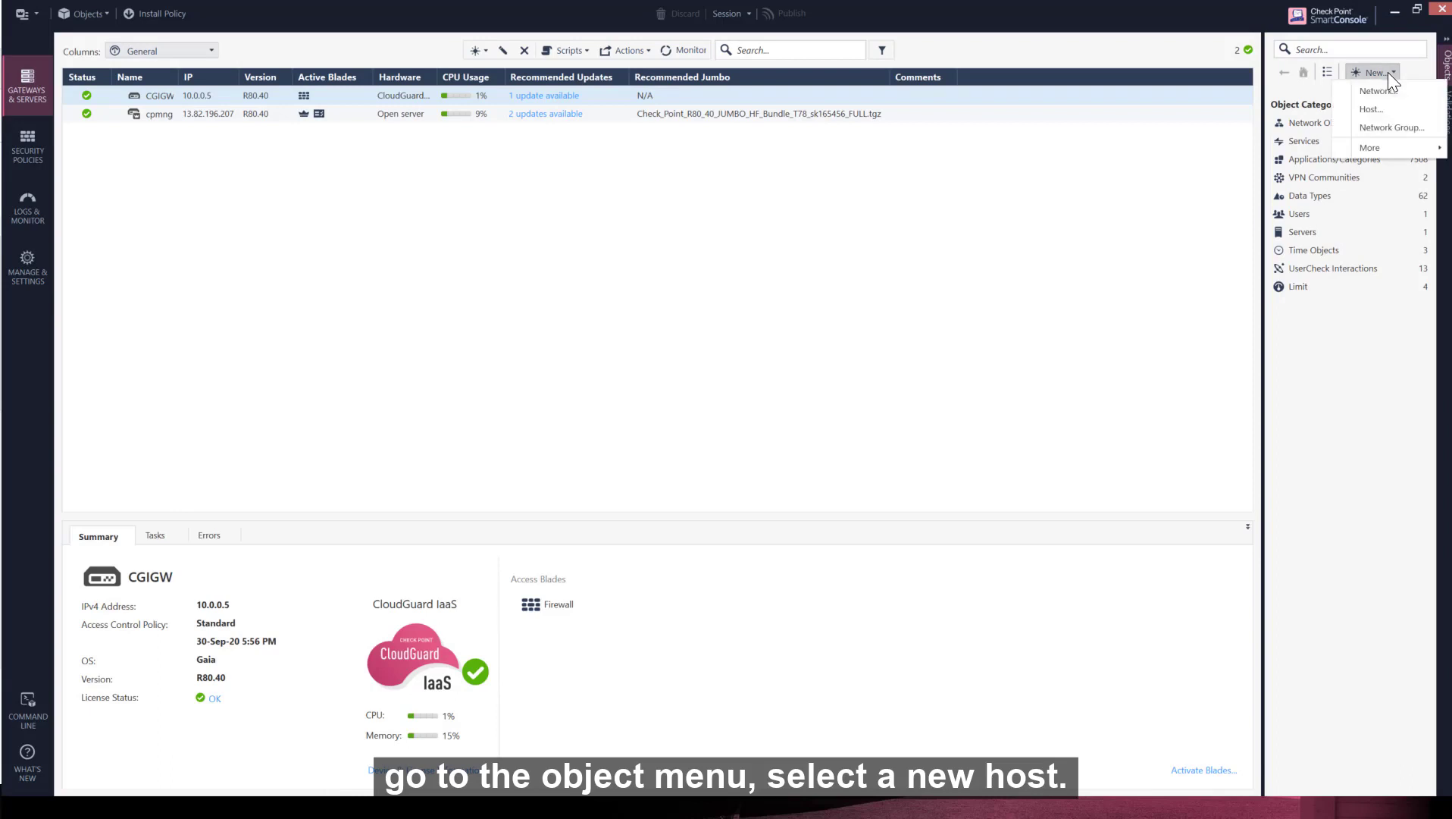
pyautogui.click(1376, 112)
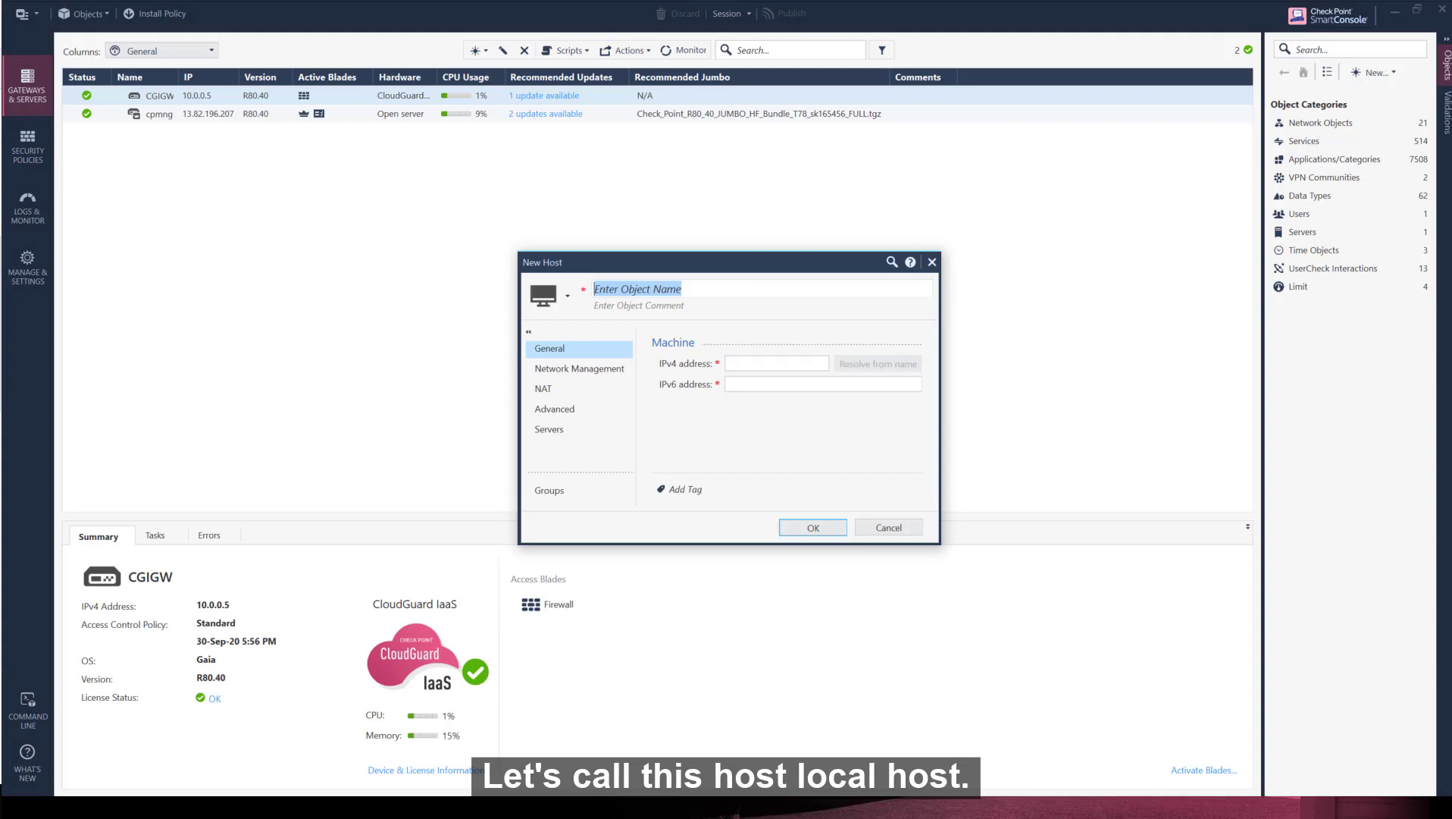
pyautogui.write('Local Host')
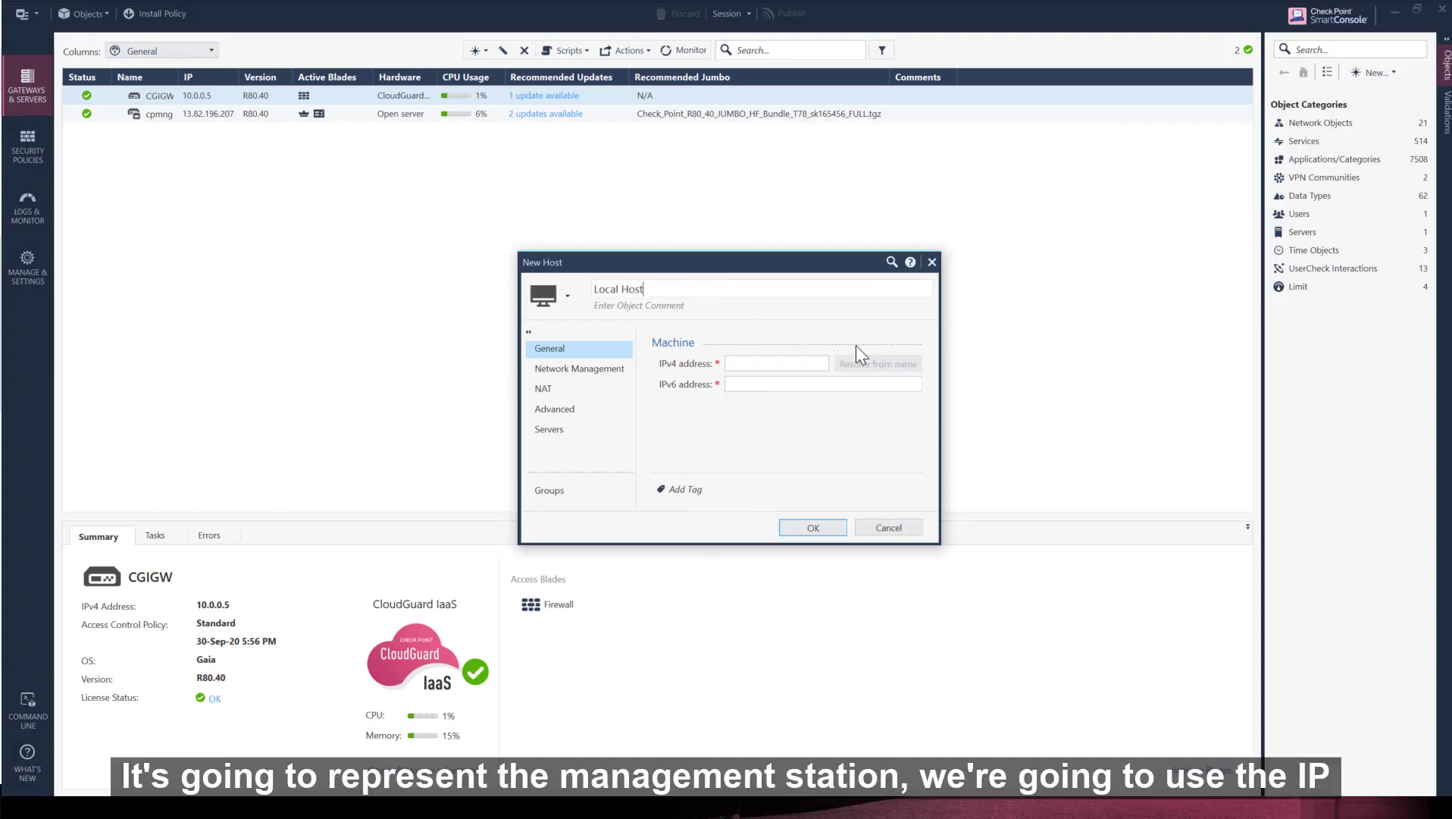
pyautogui.click(766, 365)
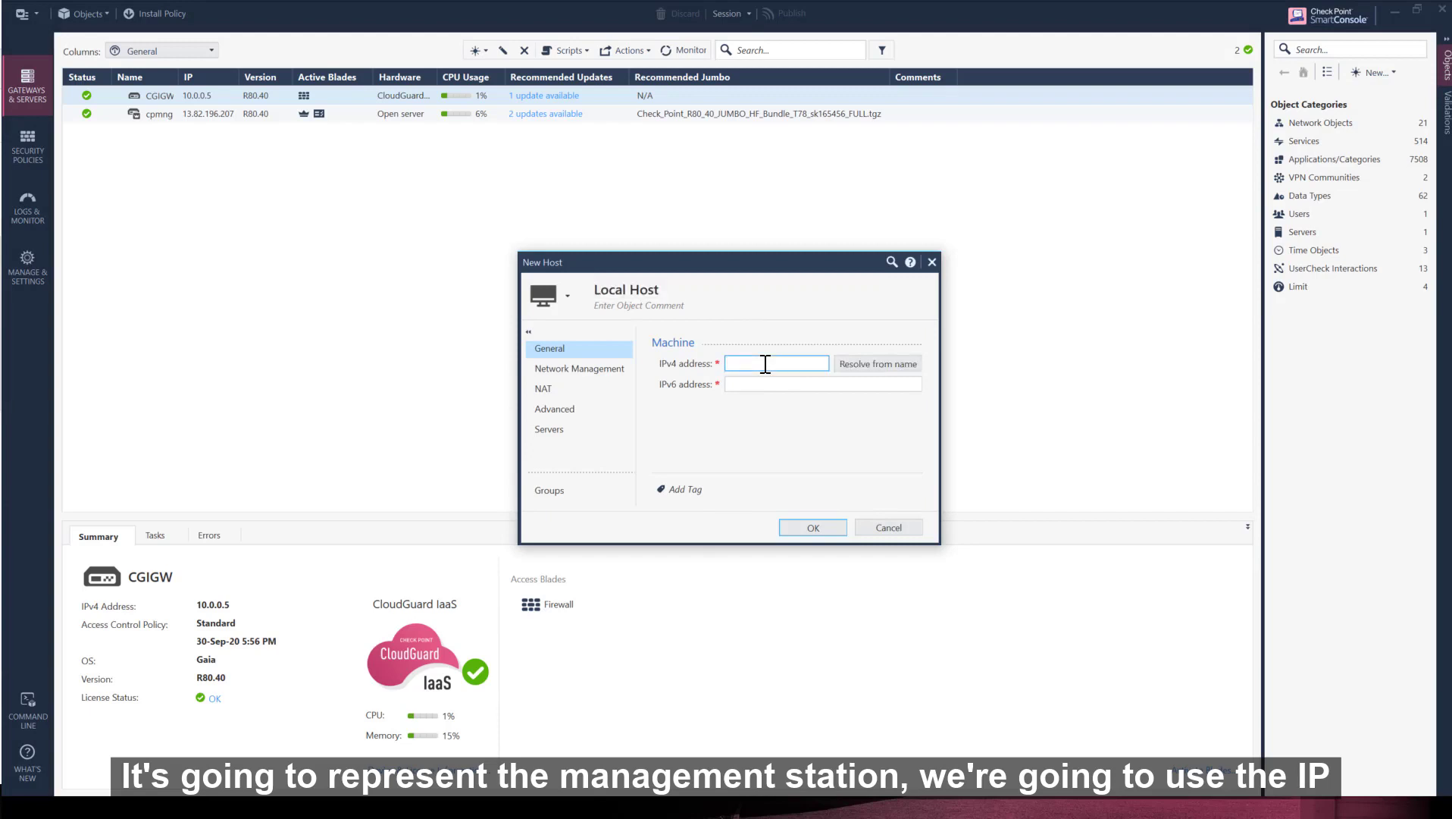
pyautogui.write('12')
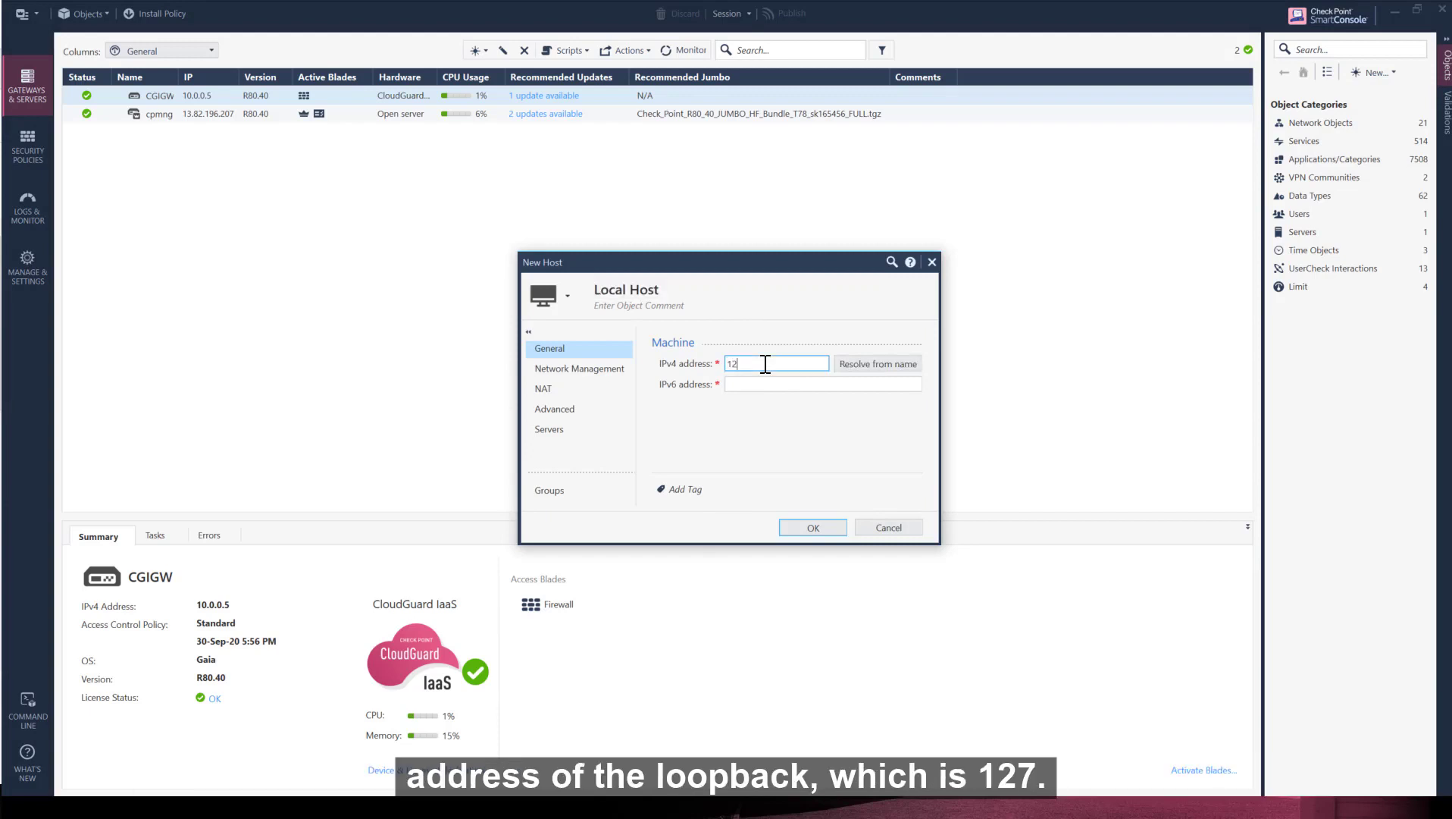
pyautogui.write('7.0.0.0')
pyautogui.press('BackSpace')
pyautogui.write('1')
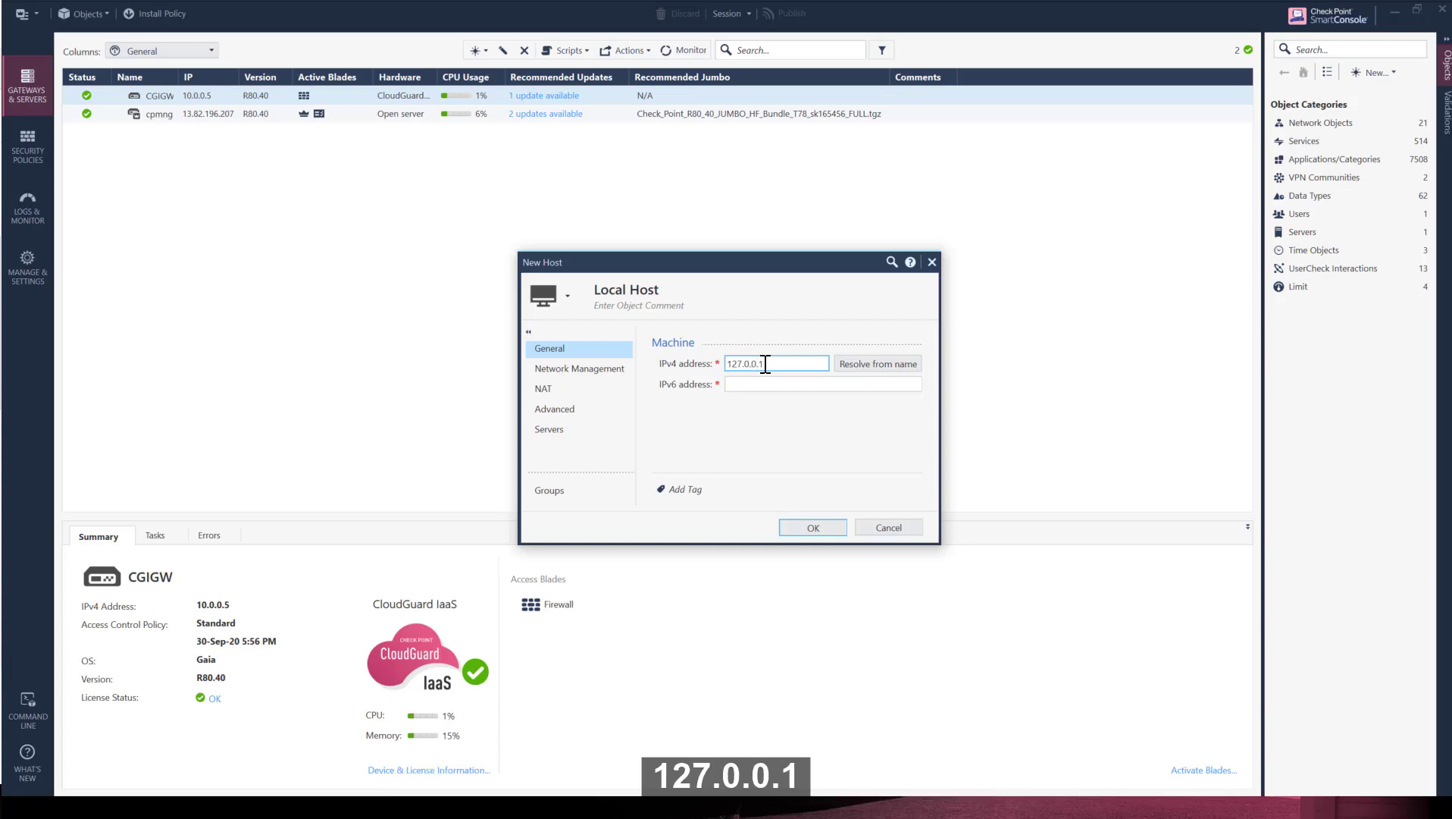
pyautogui.click(813, 527)
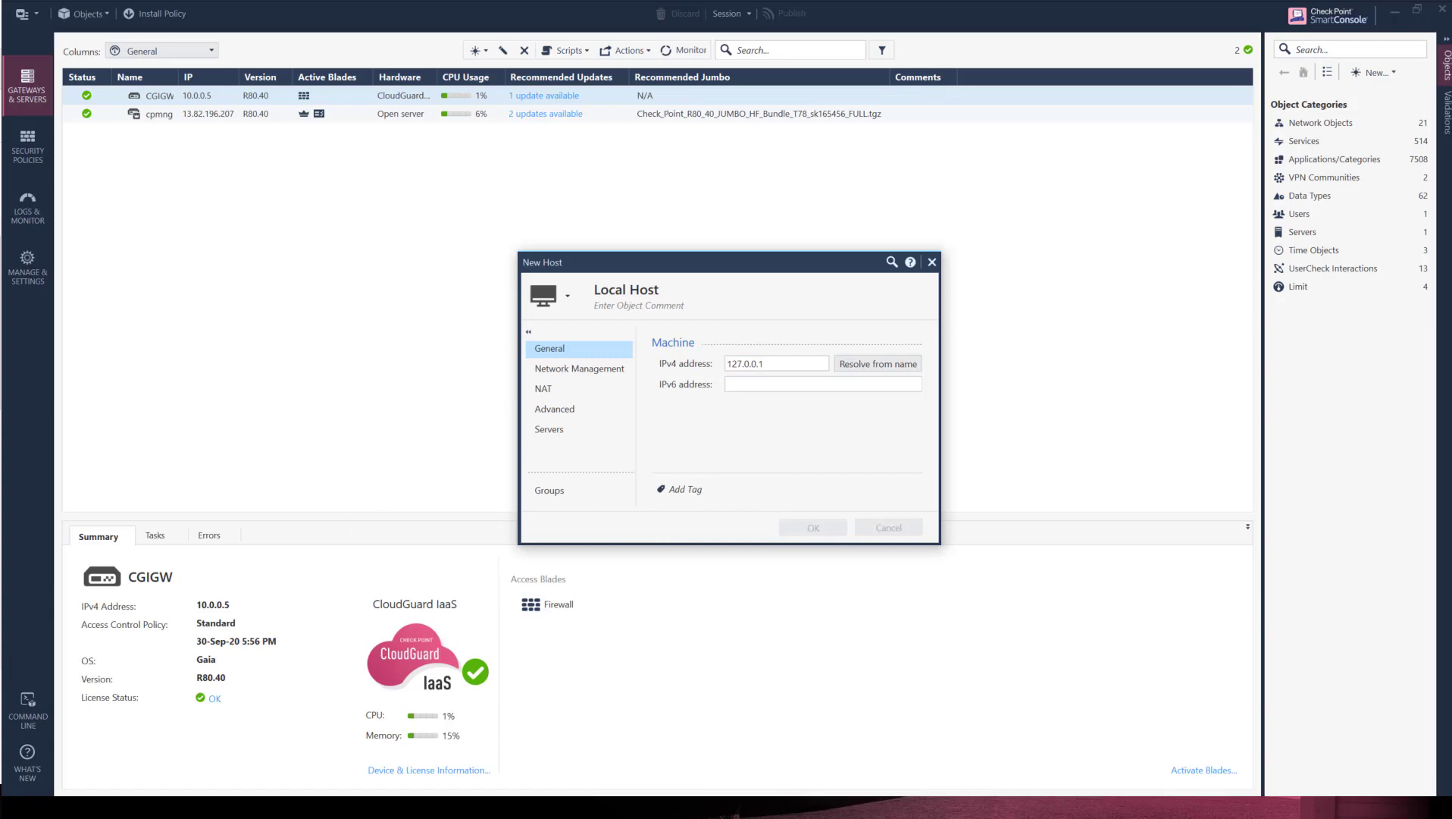
# - Open the CGIGW gateway's General Properties and go to the Identity Awareness blade option
pyautogui.click(148, 98)
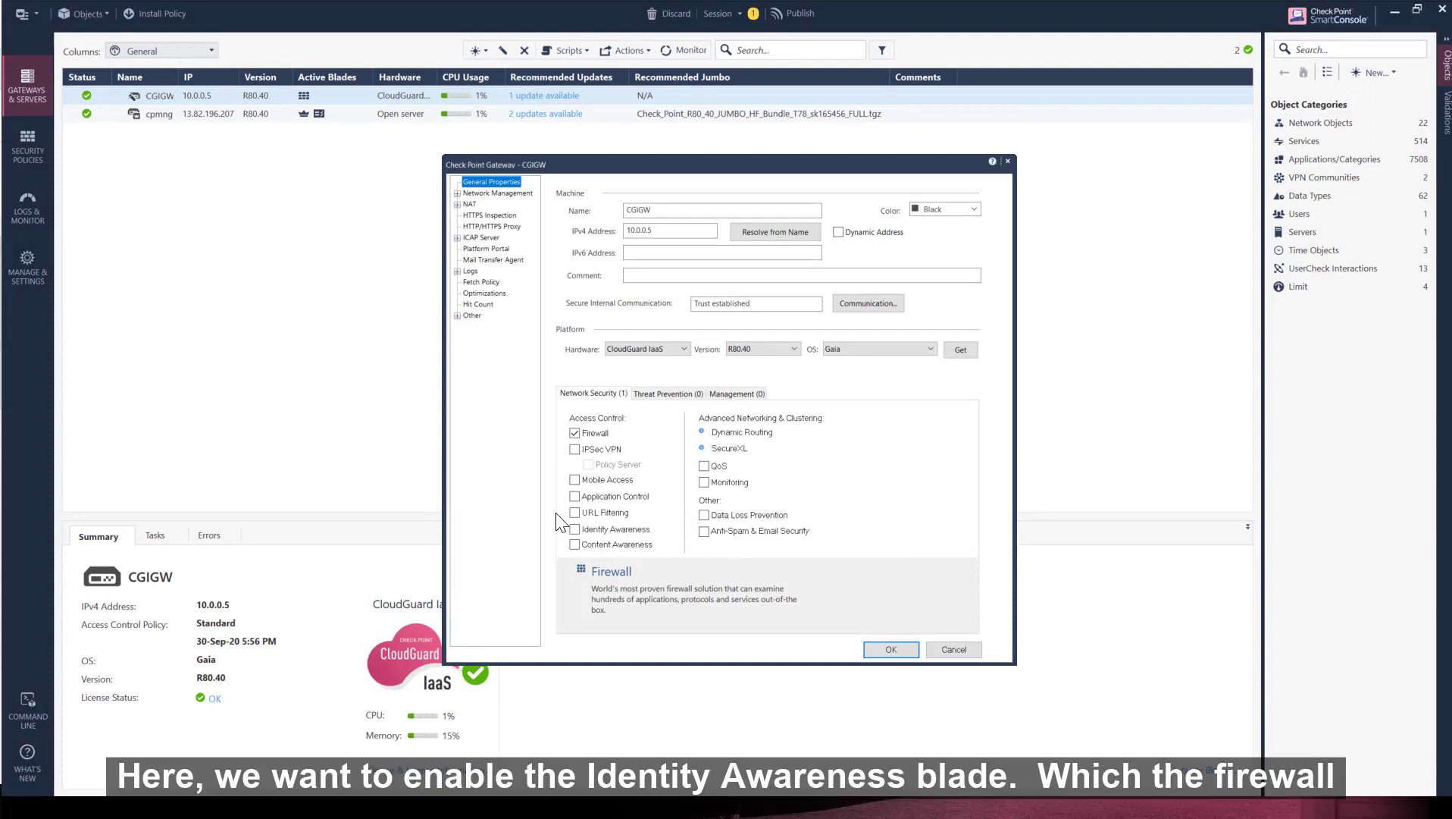
pyautogui.click(575, 529)
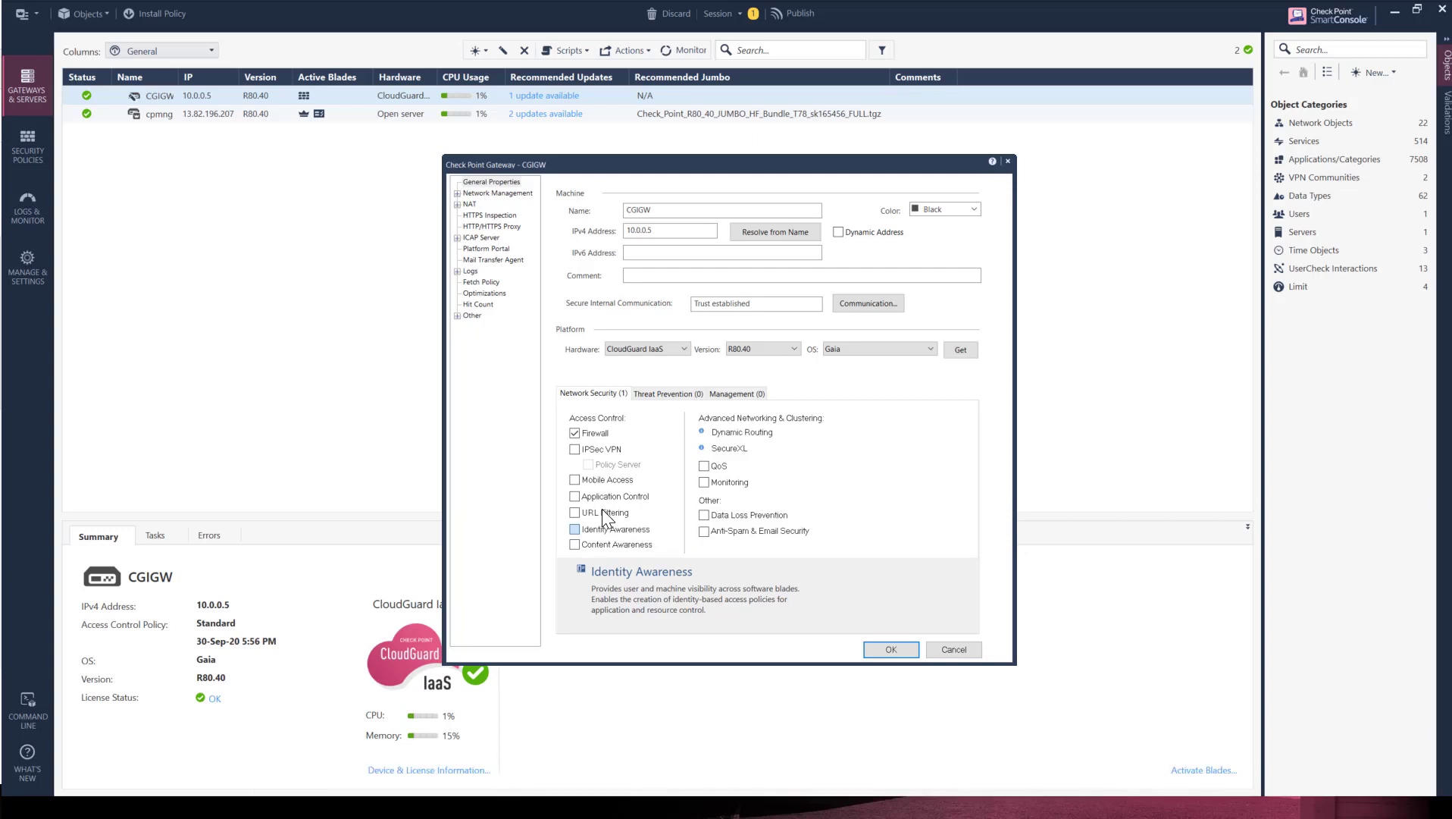
# - Turn on Identity Awareness with Terminal Servers instead of AD Query, skipping Active Directory configuration
pyautogui.click(602, 510)
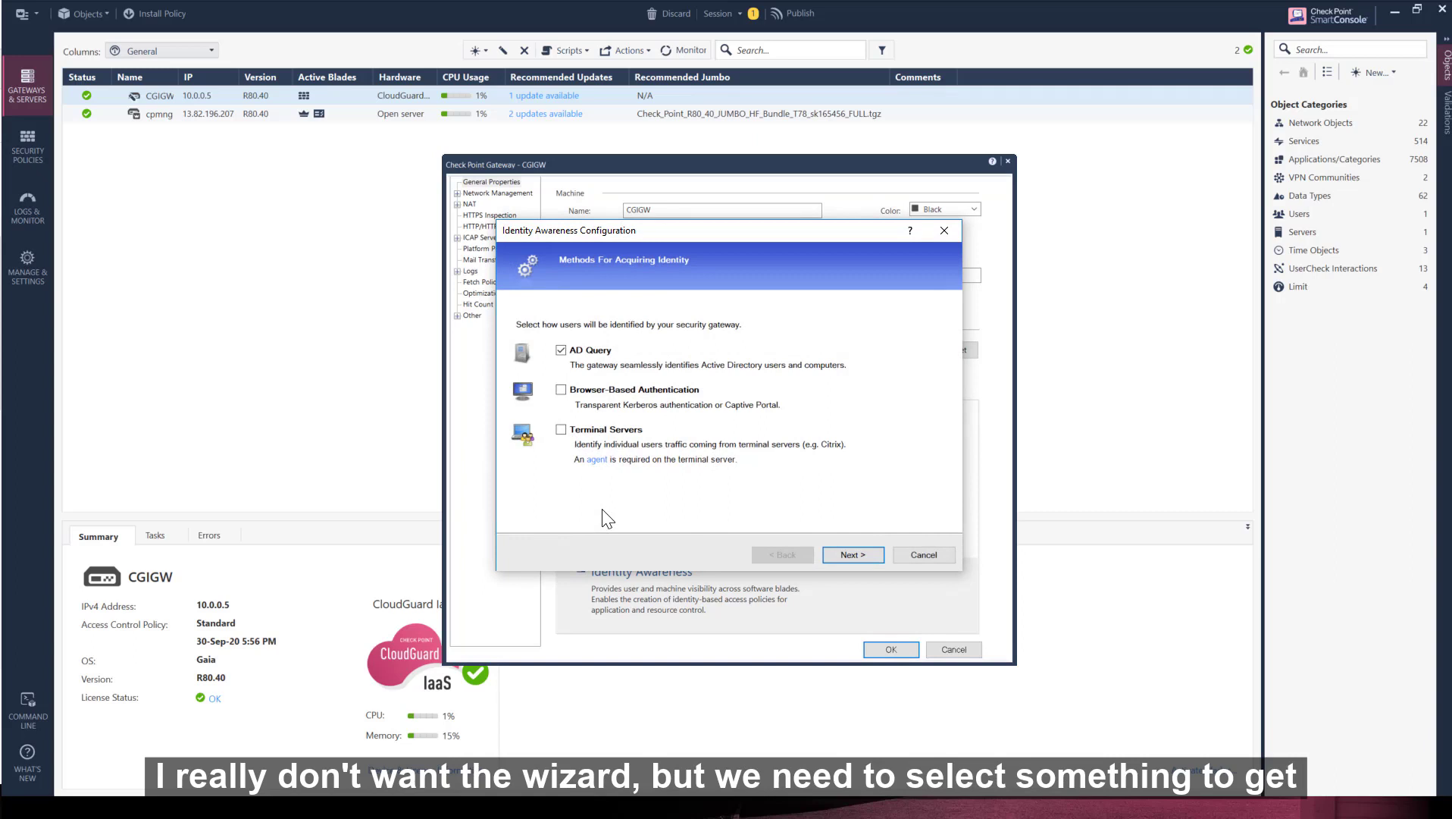
pyautogui.click(583, 428)
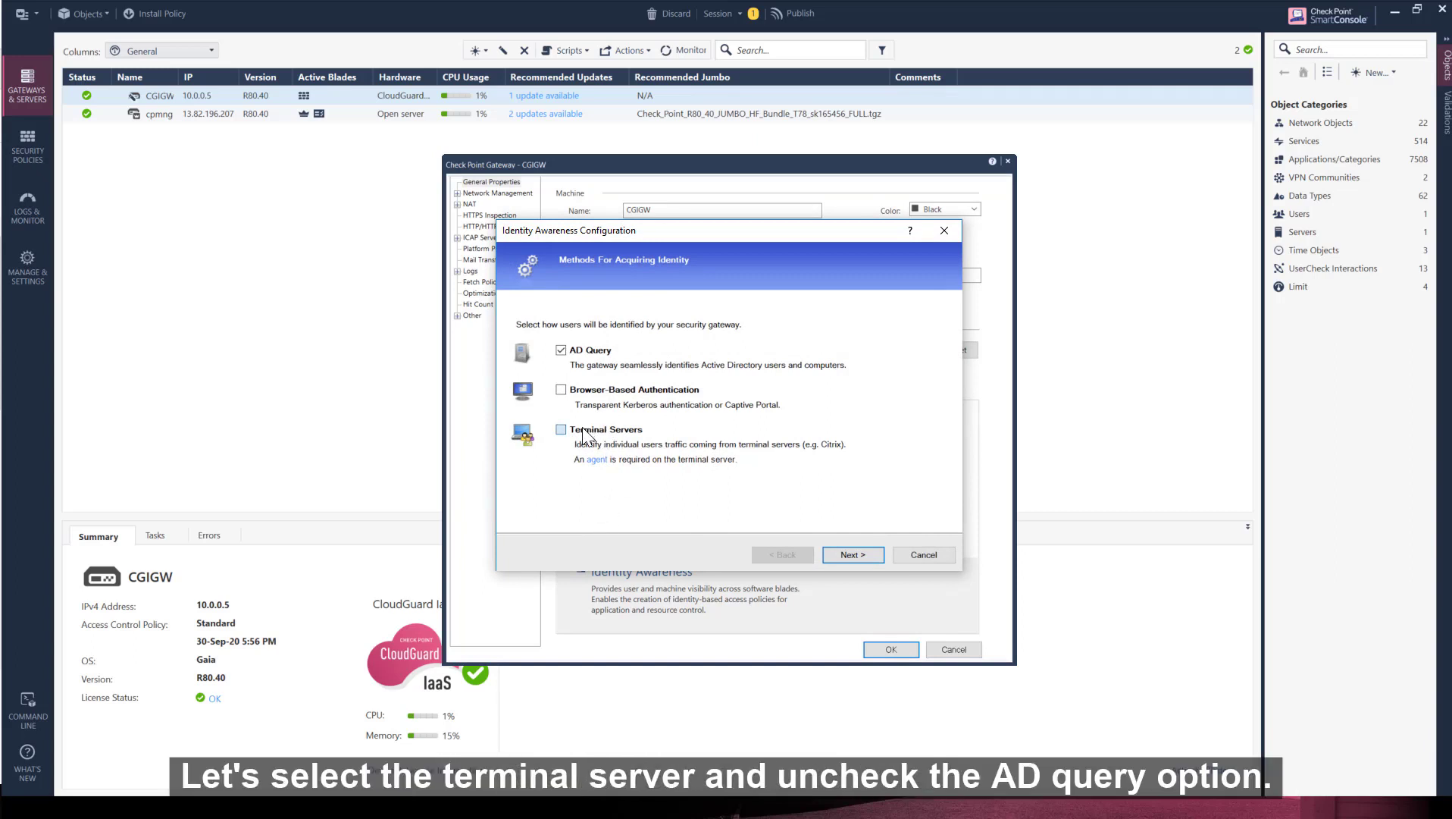
pyautogui.click(577, 352)
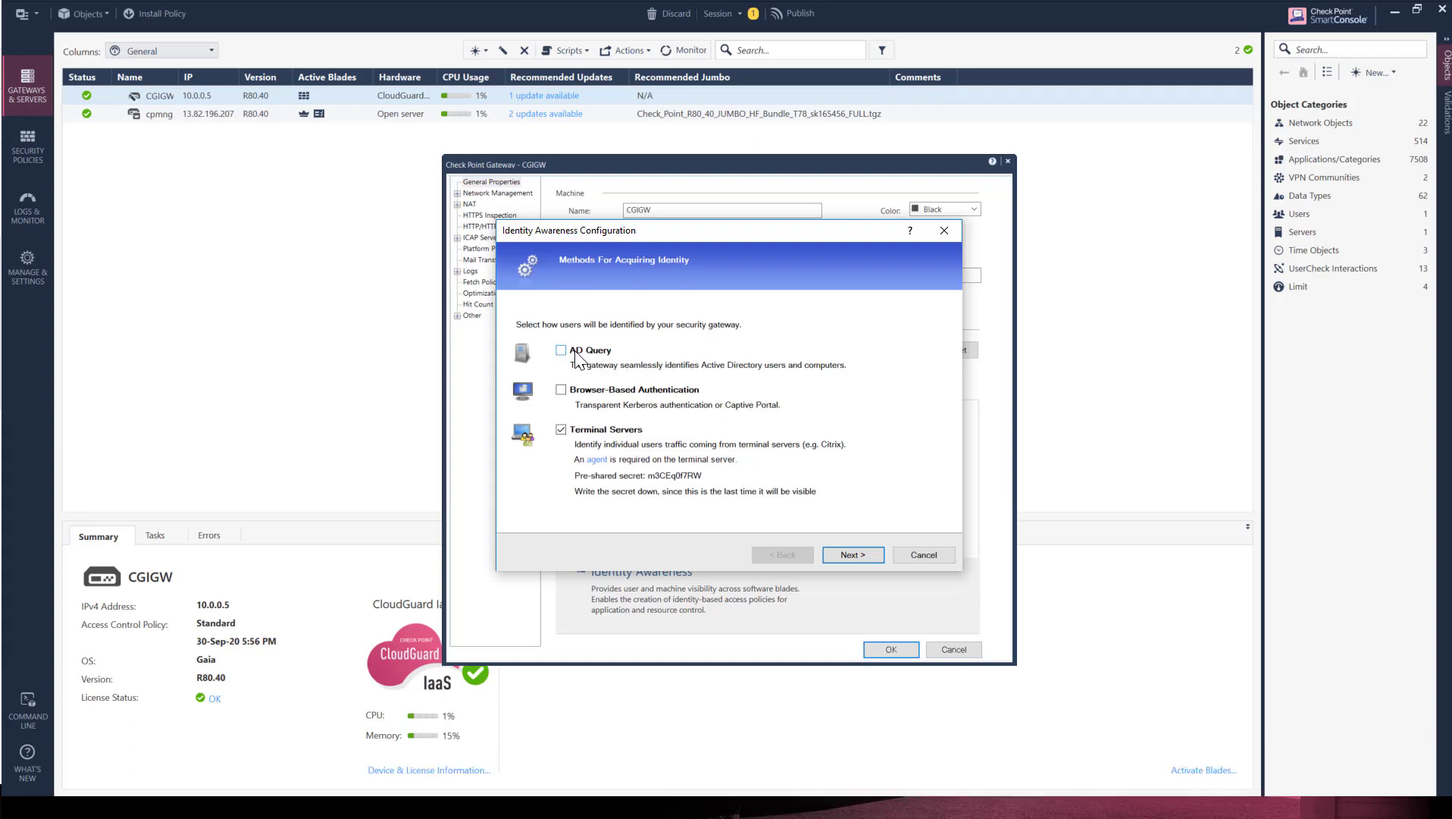
pyautogui.click(851, 555)
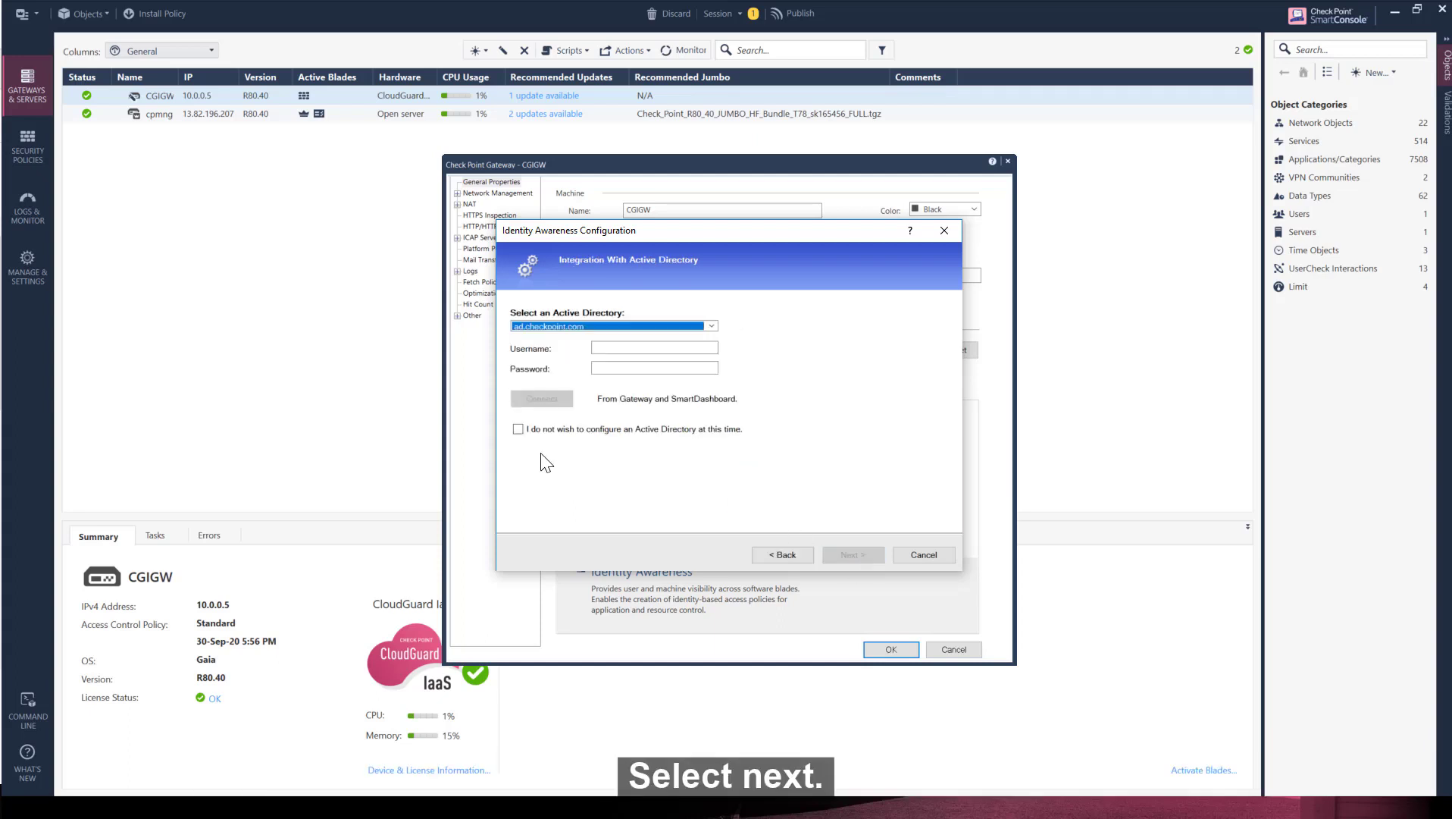
pyautogui.click(518, 429)
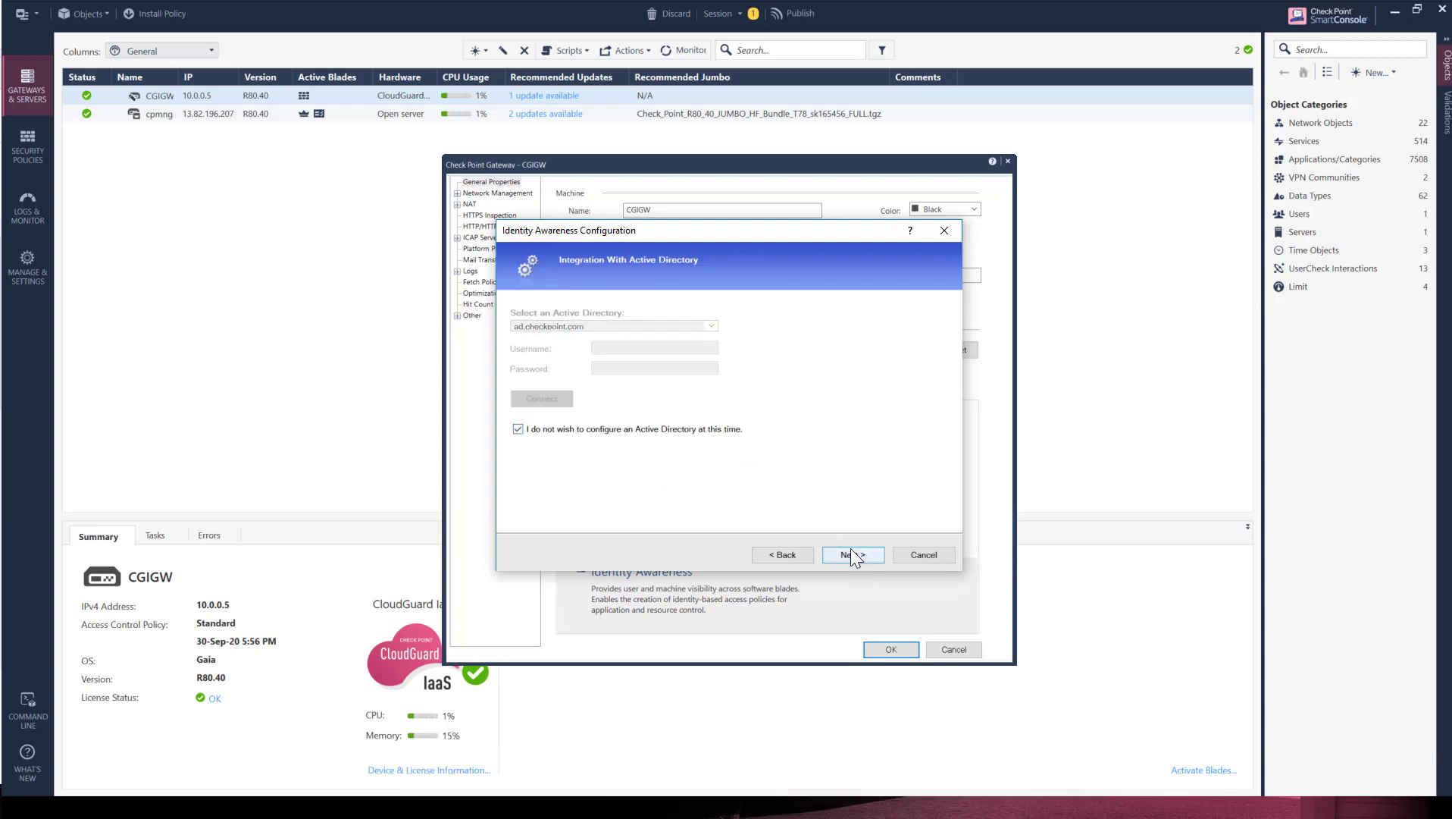
pyautogui.click(852, 554)
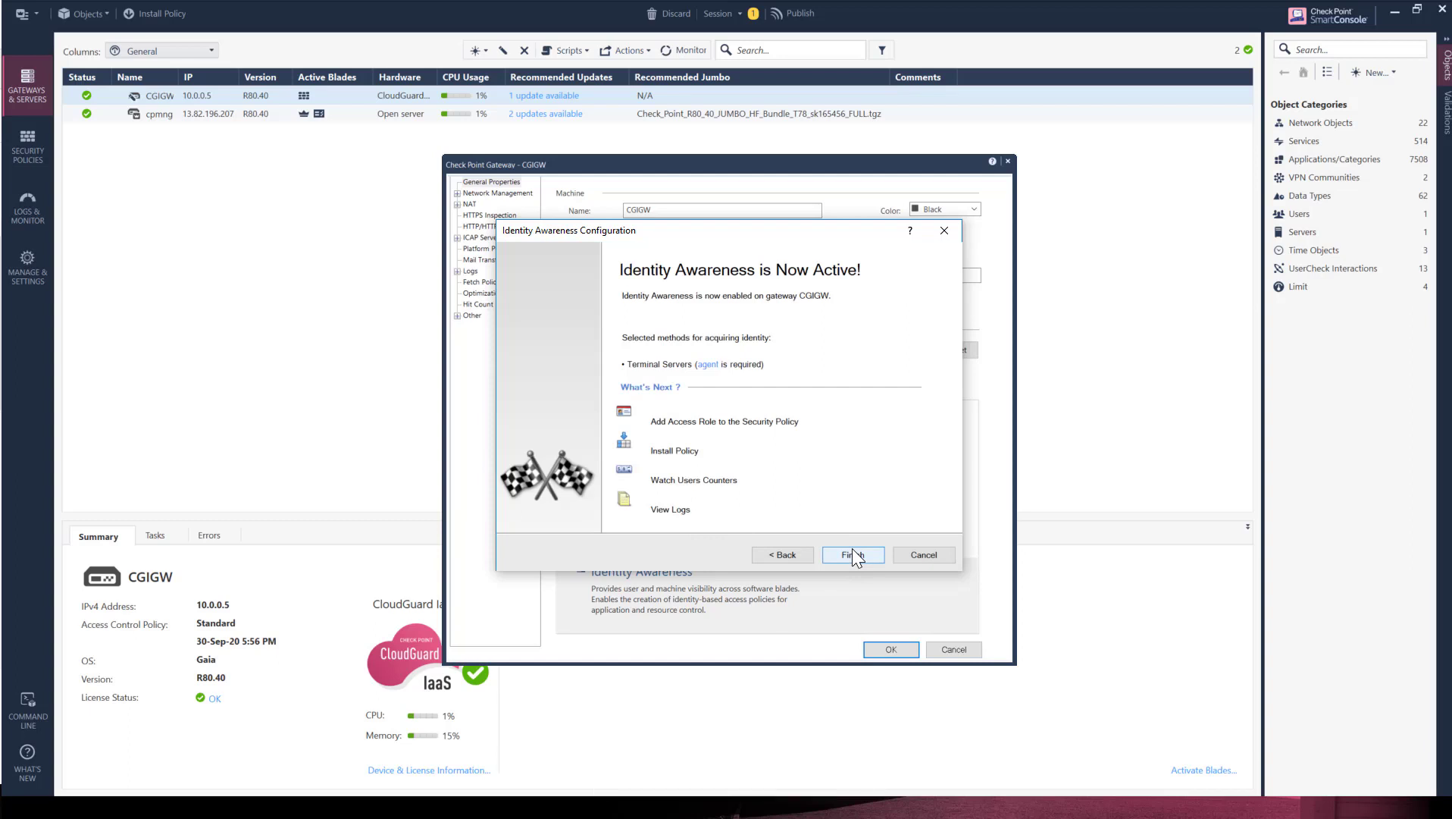
pyautogui.click(852, 555)
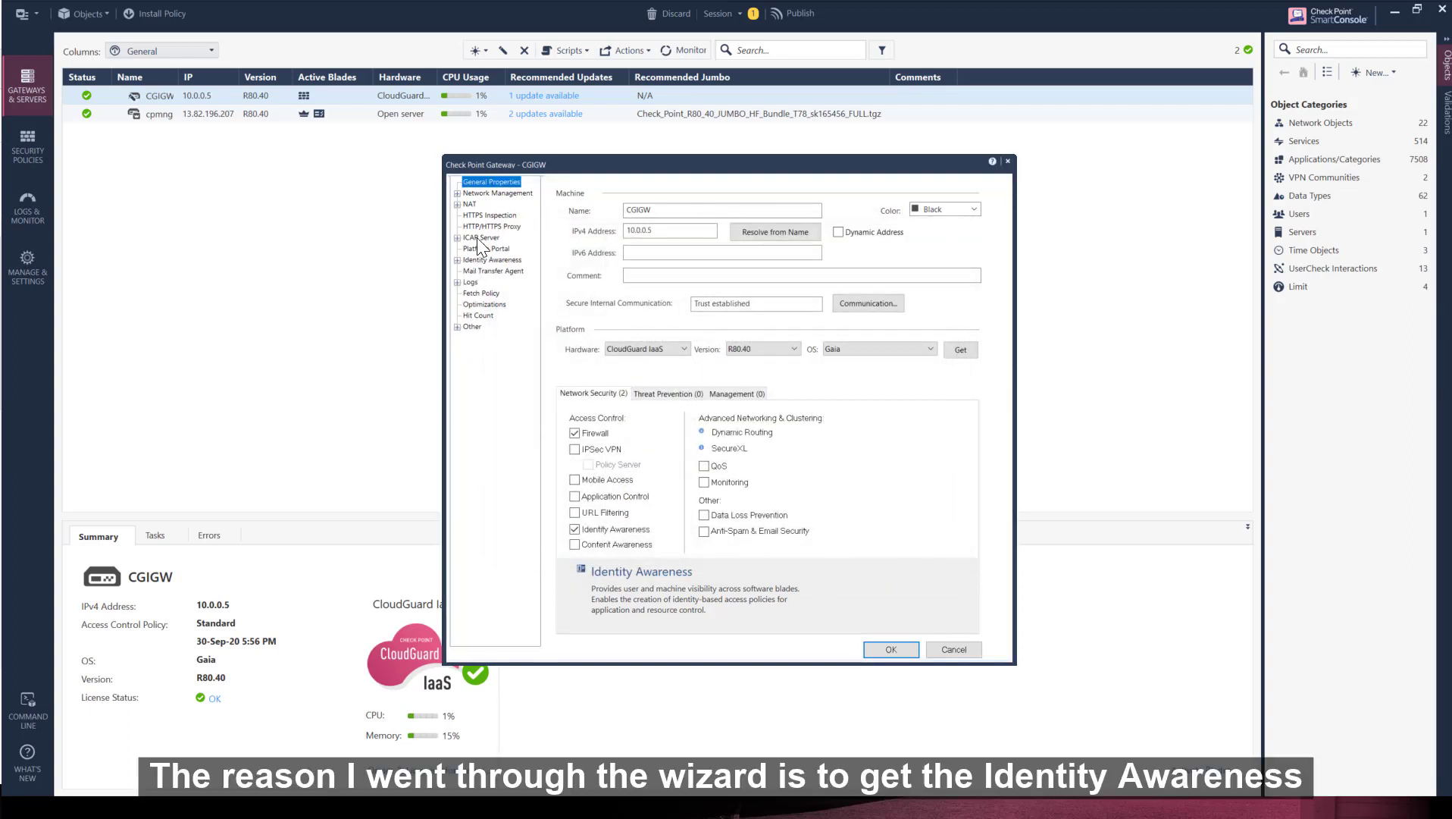
# - On CGIGW's Identity Awareness page, swap Terminal Servers for Identity Web API as the identity source
pyautogui.click(479, 260)
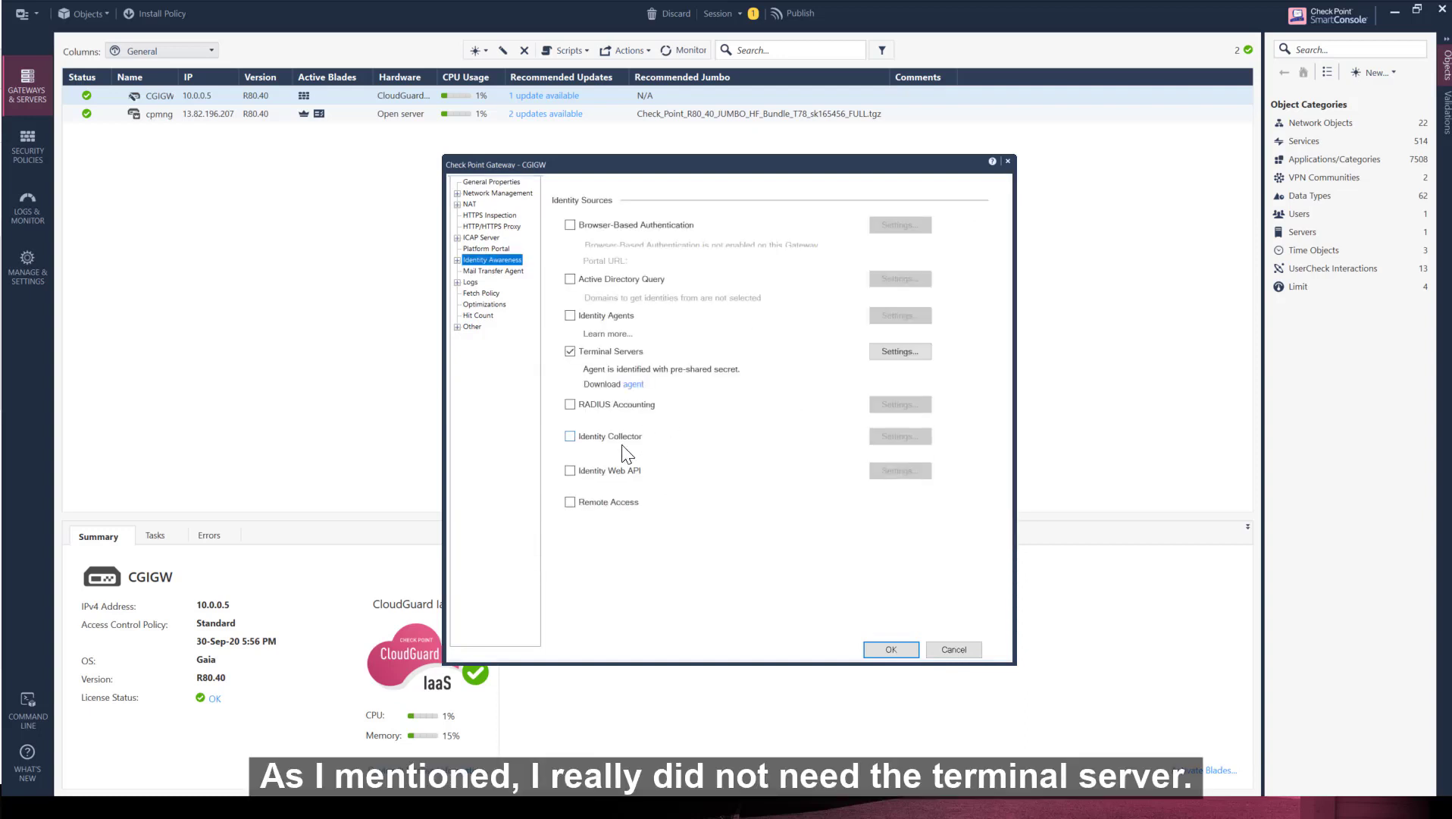
pyautogui.click(568, 352)
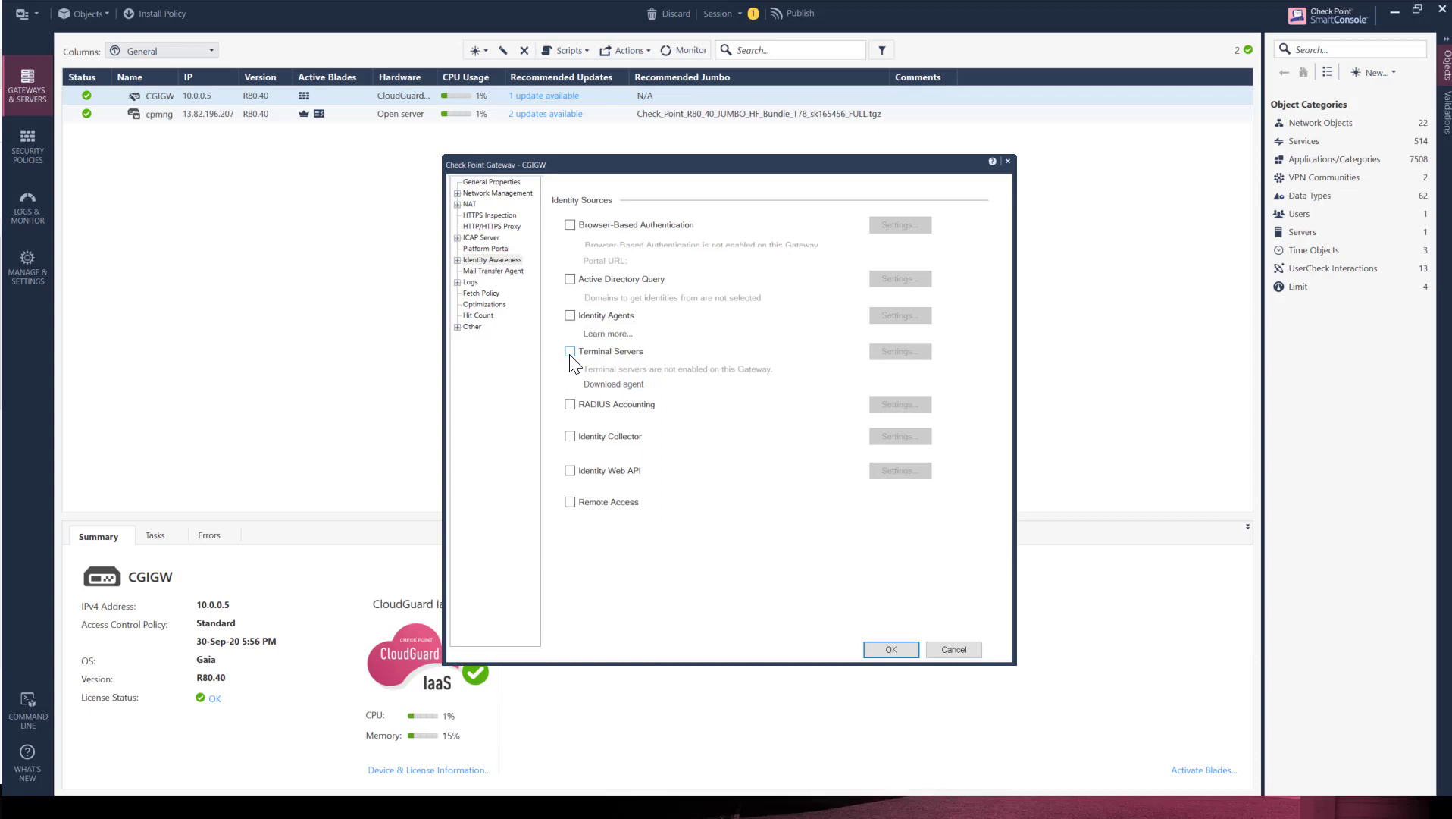
pyautogui.click(570, 471)
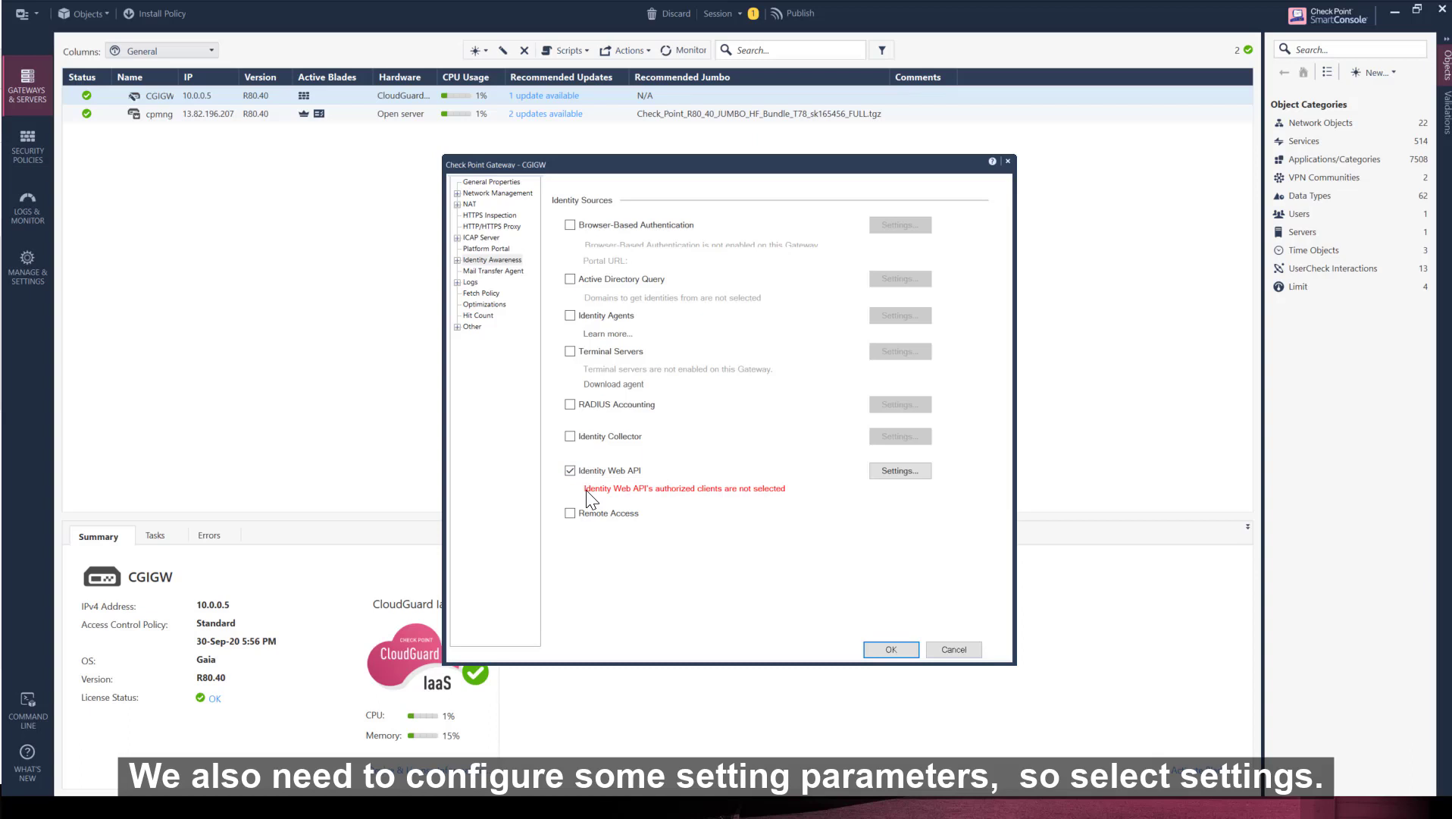
# - Add Local Host as an authorized client in the Identity Web API settings
pyautogui.click(902, 472)
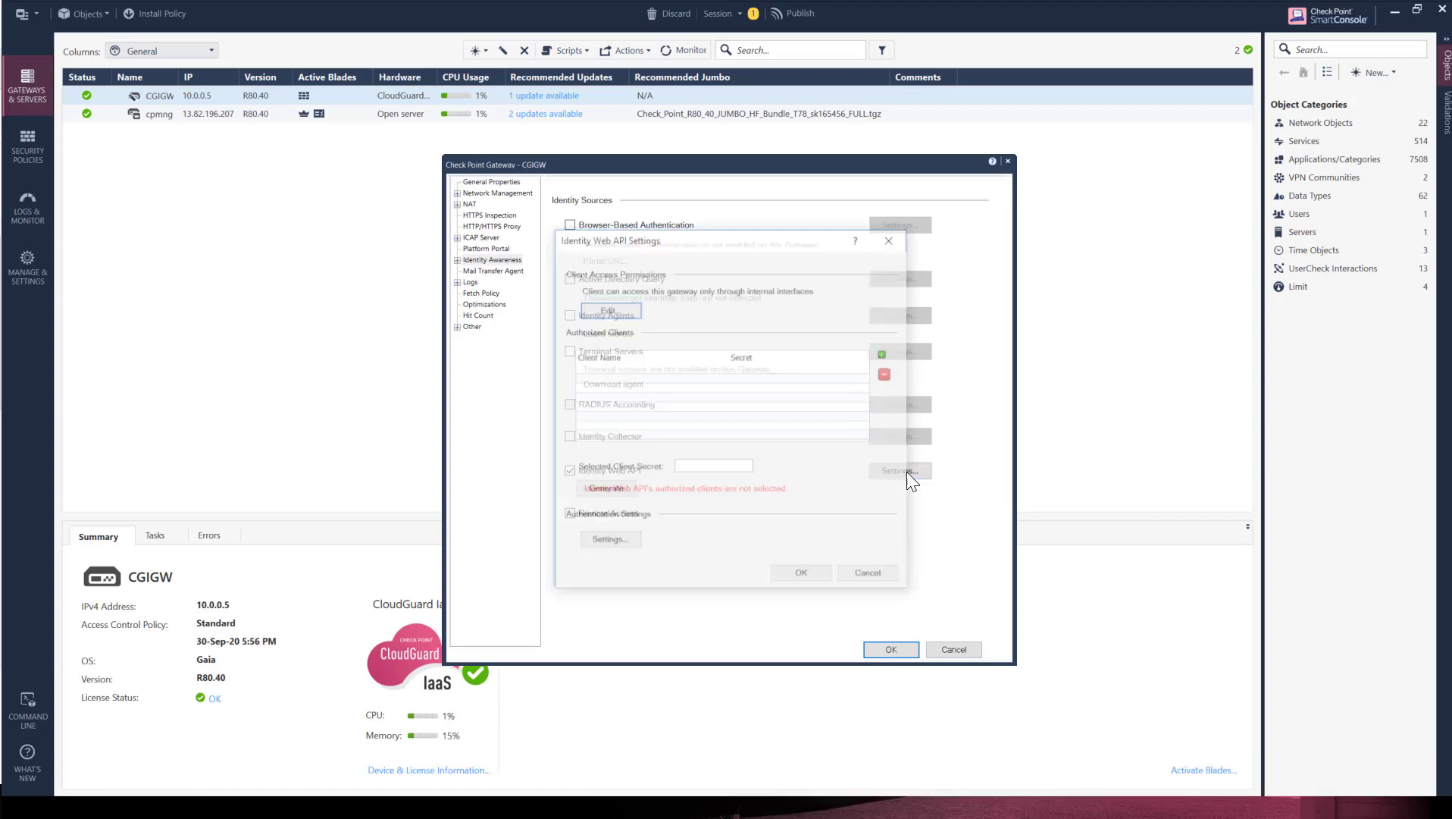
pyautogui.click(883, 352)
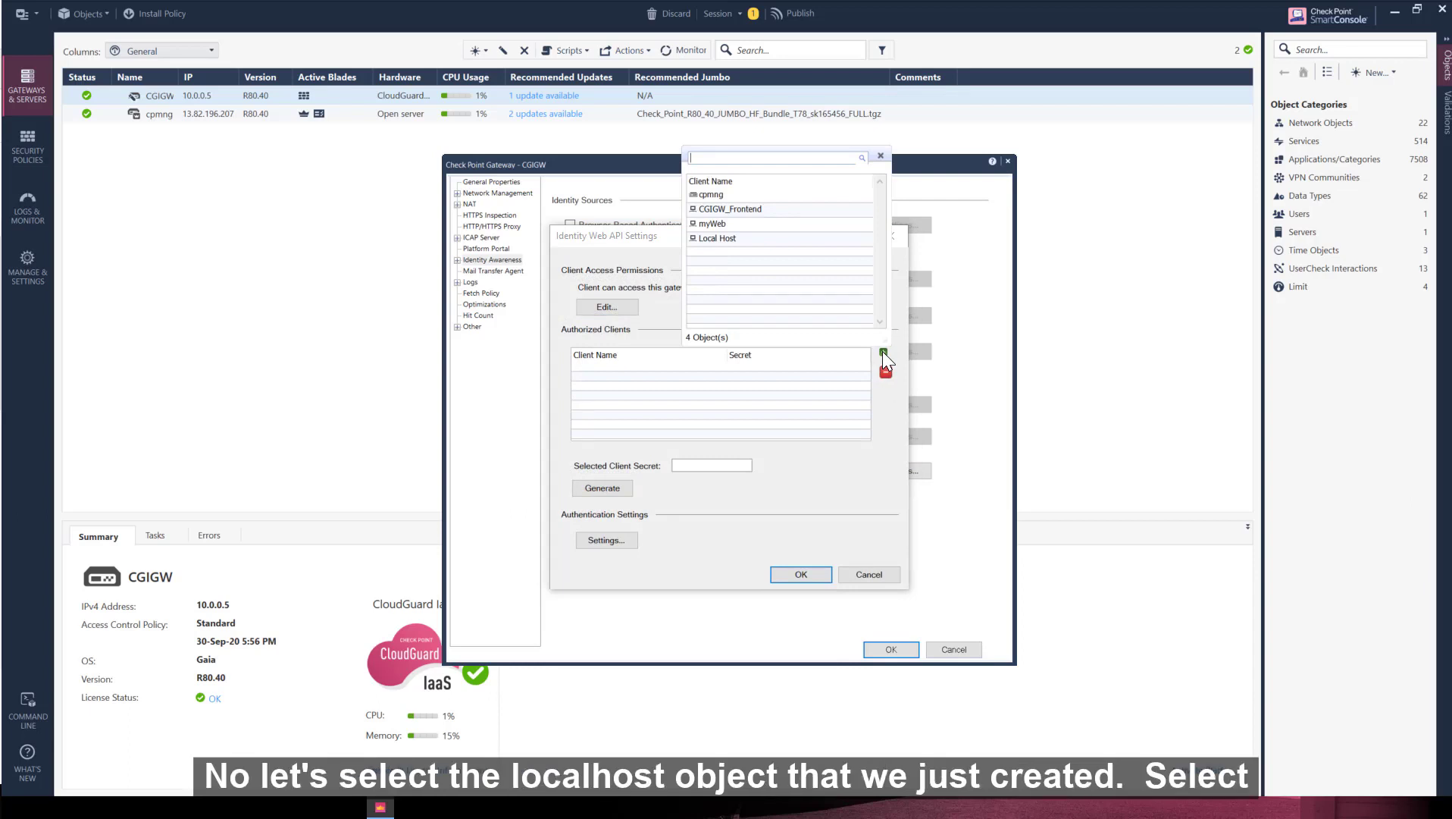
pyautogui.click(748, 239)
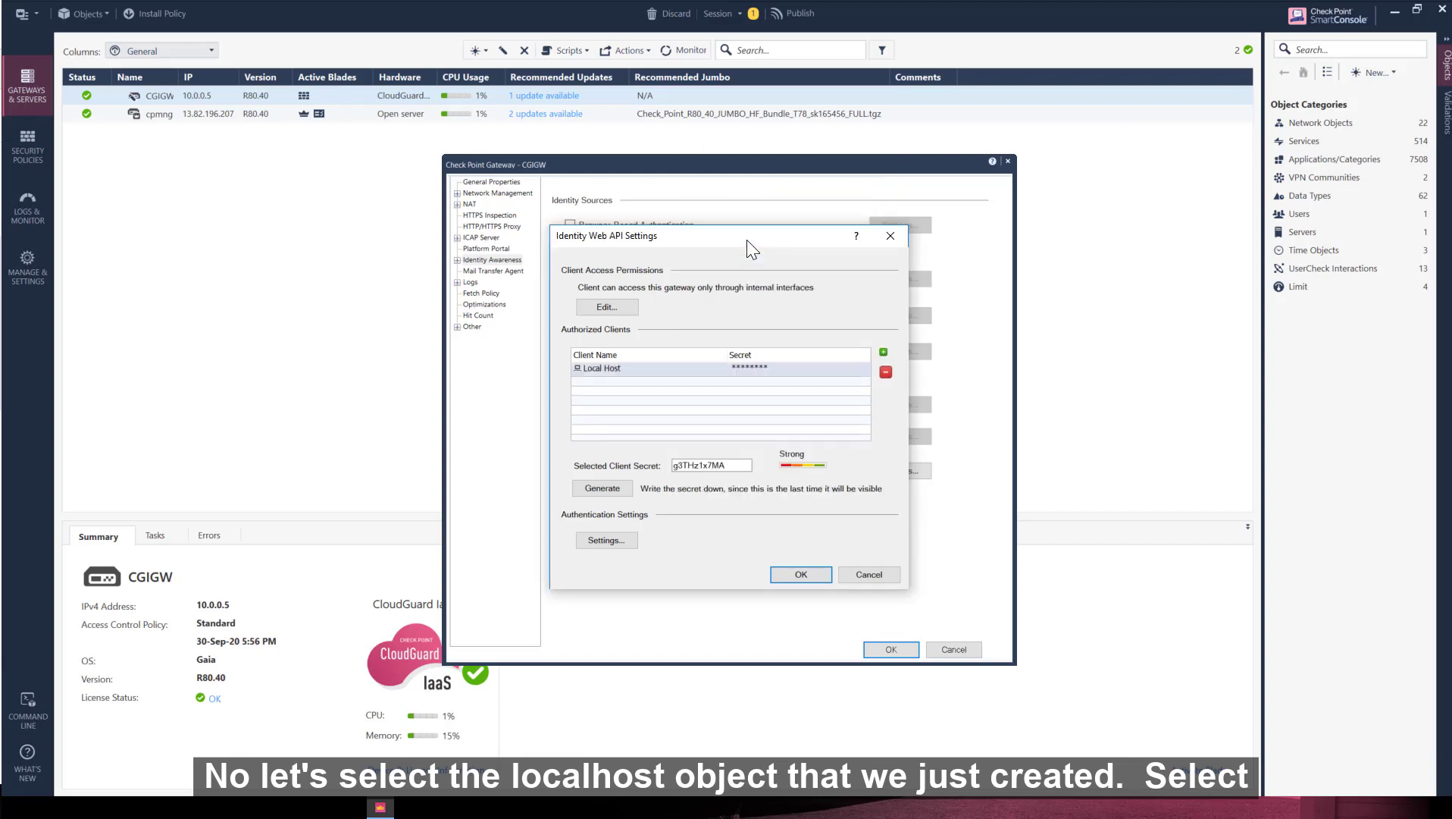
pyautogui.click(803, 575)
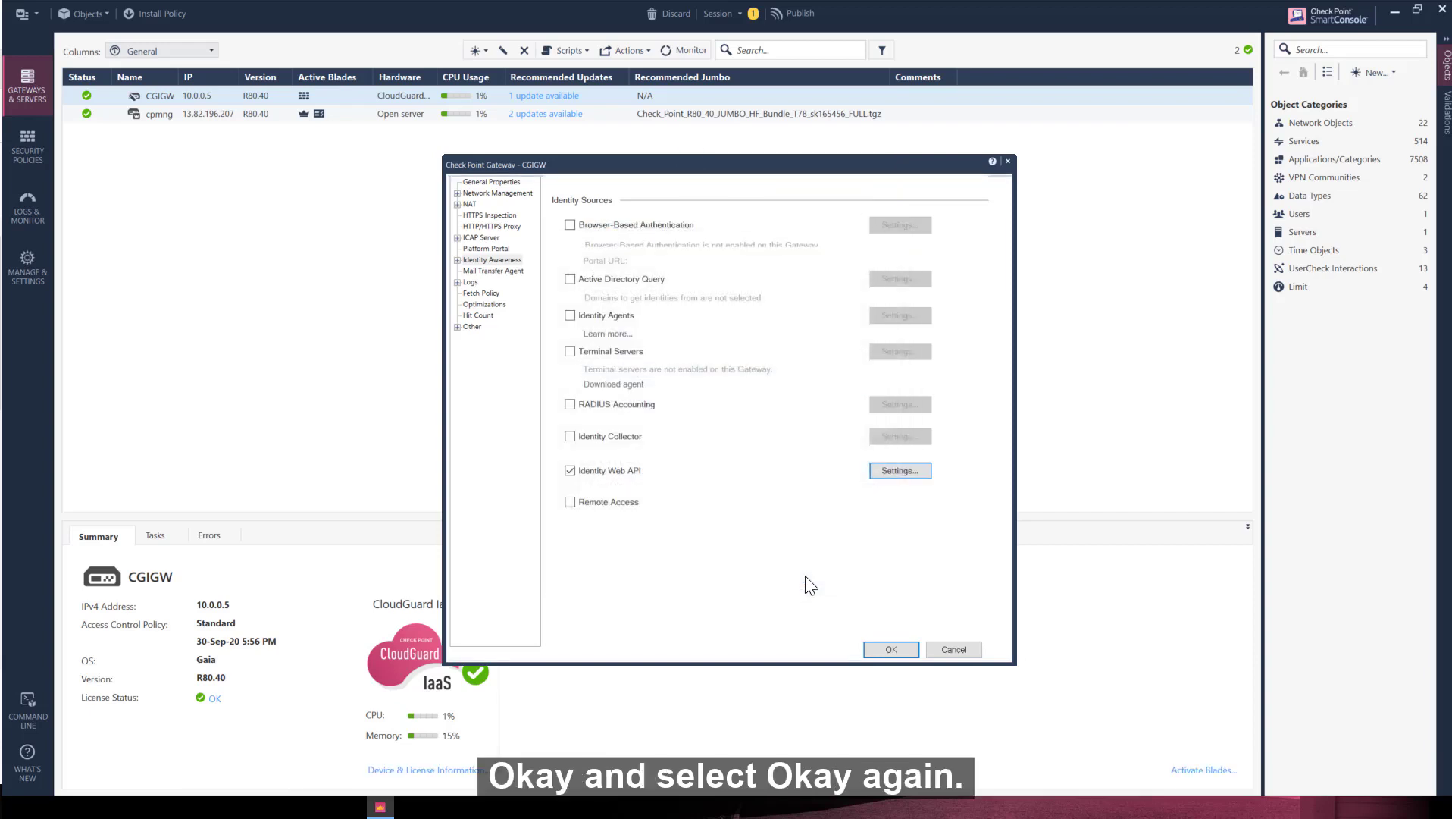
# - Save CGIGW, accepting the portal URL and duplicate-IP warning, then Publish & Install the session
pyautogui.click(902, 640)
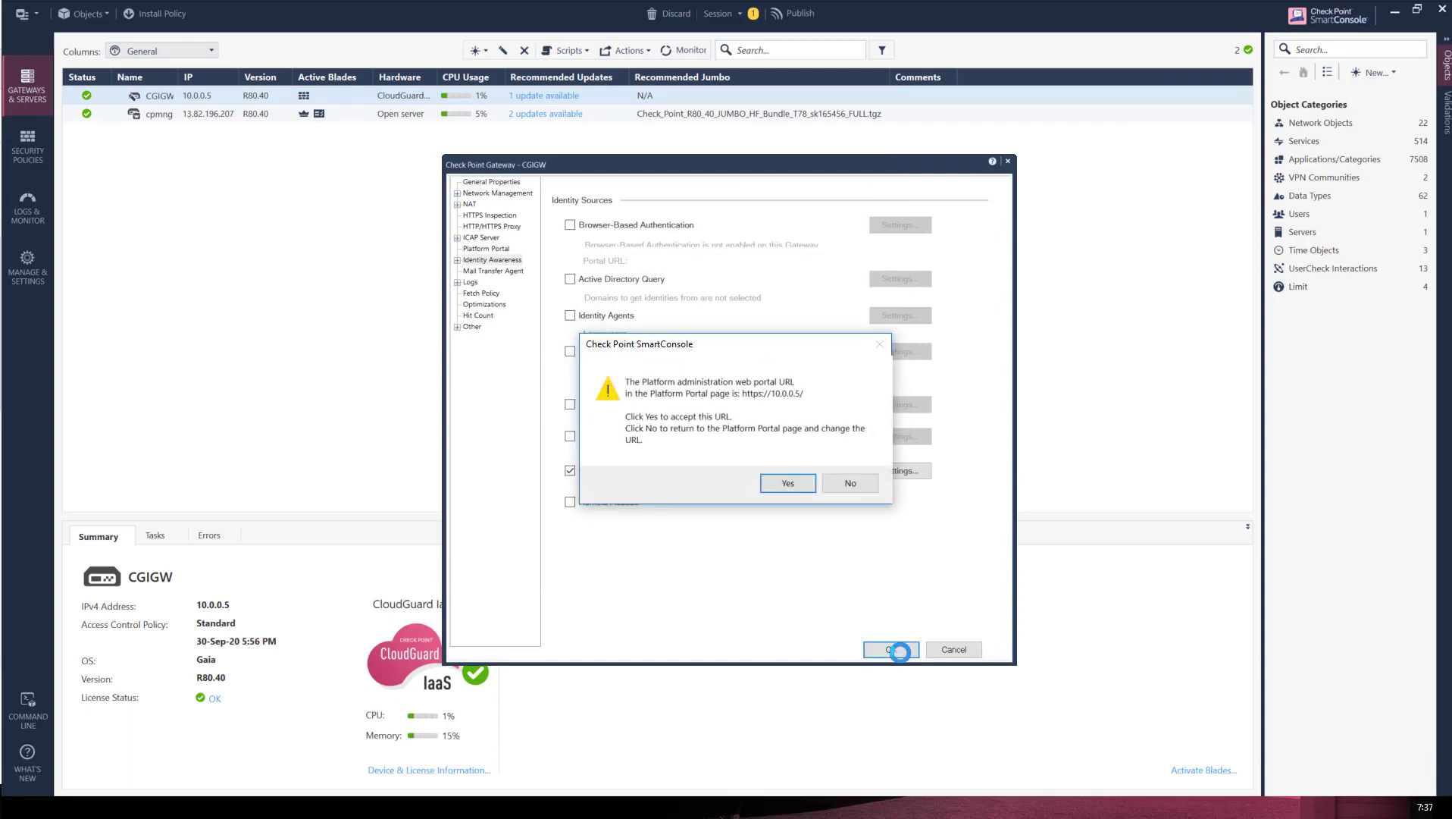
pyautogui.click(780, 482)
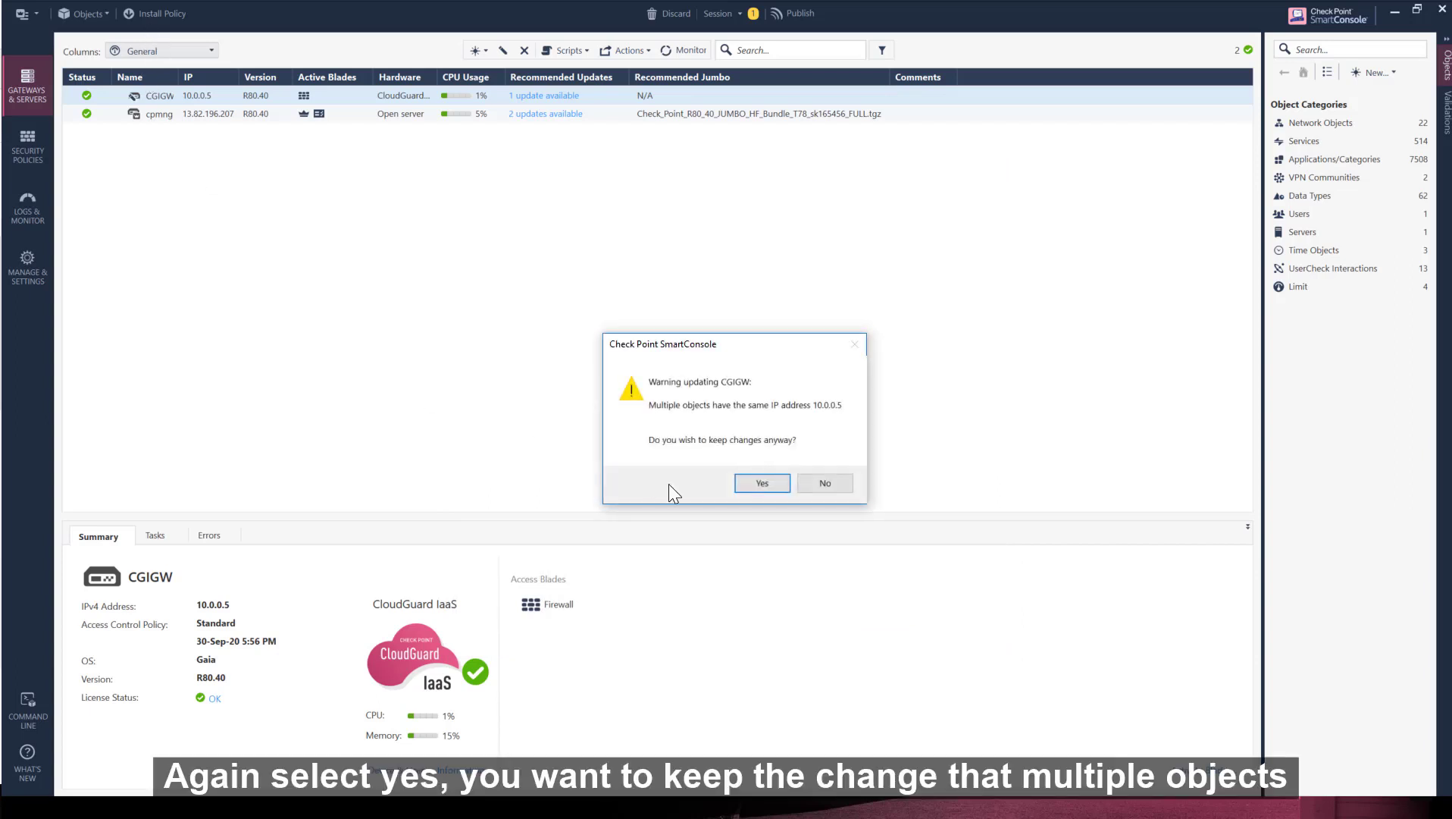
pyautogui.click(771, 482)
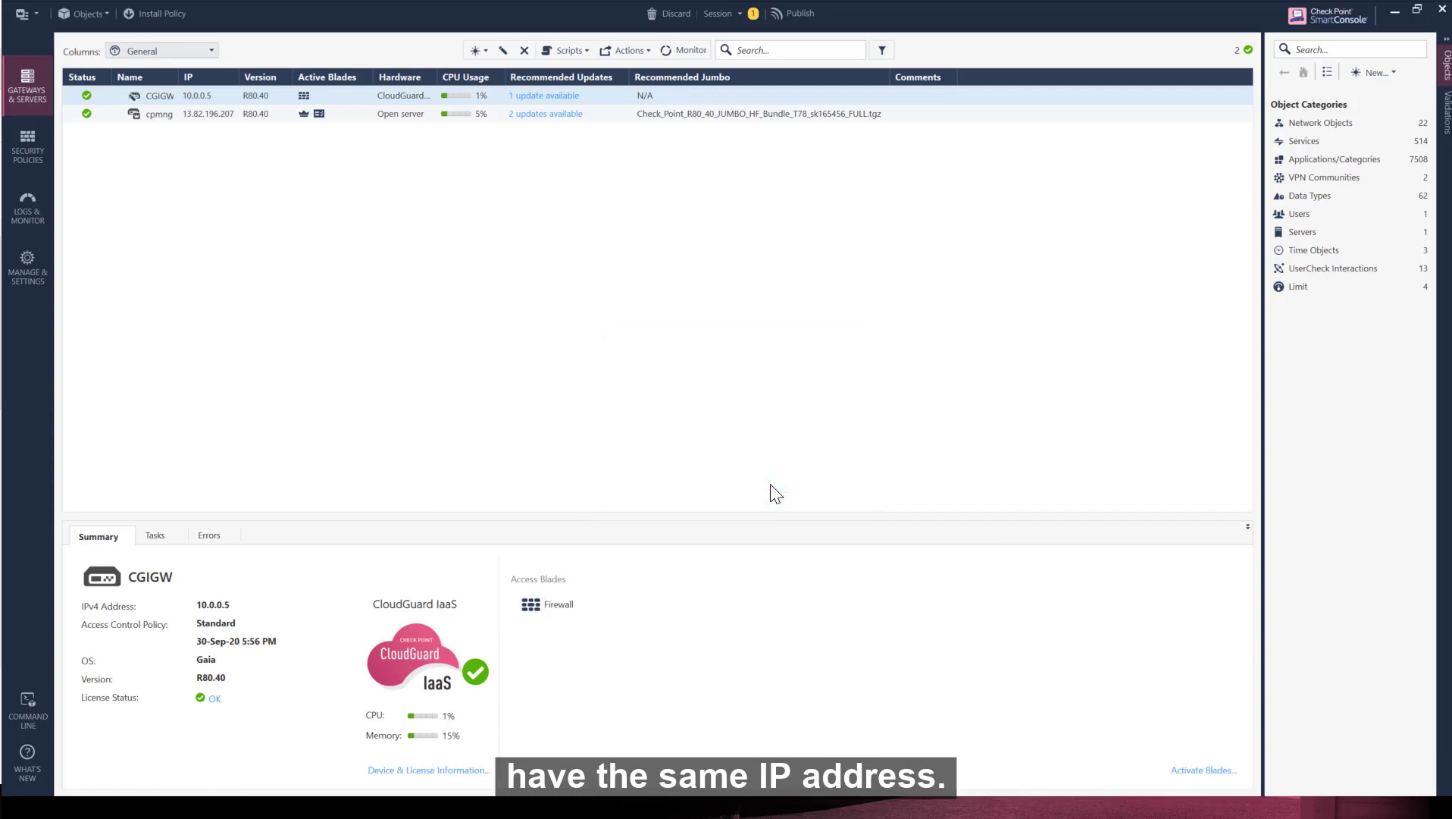
pyautogui.click(149, 12)
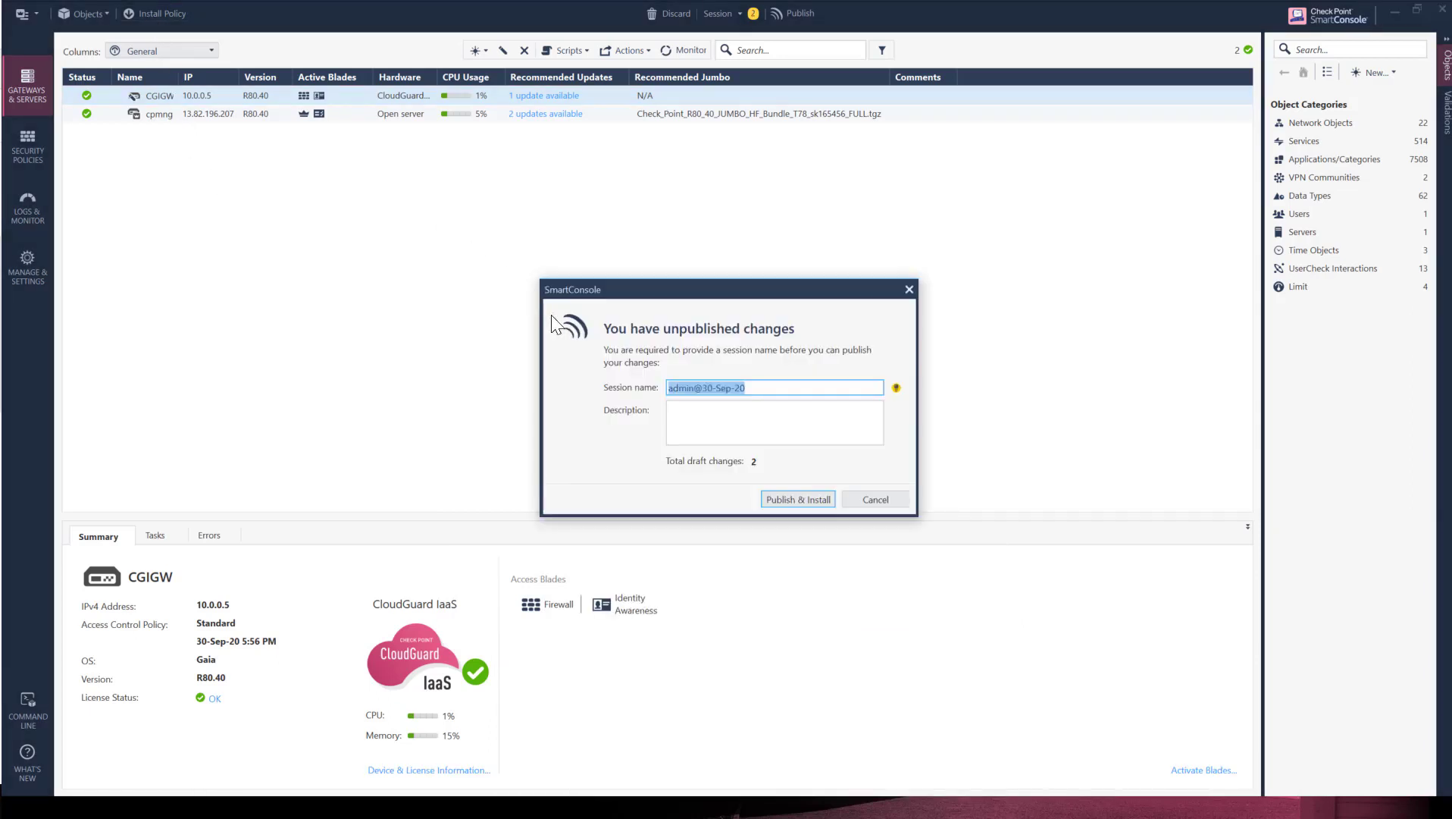
pyautogui.click(800, 498)
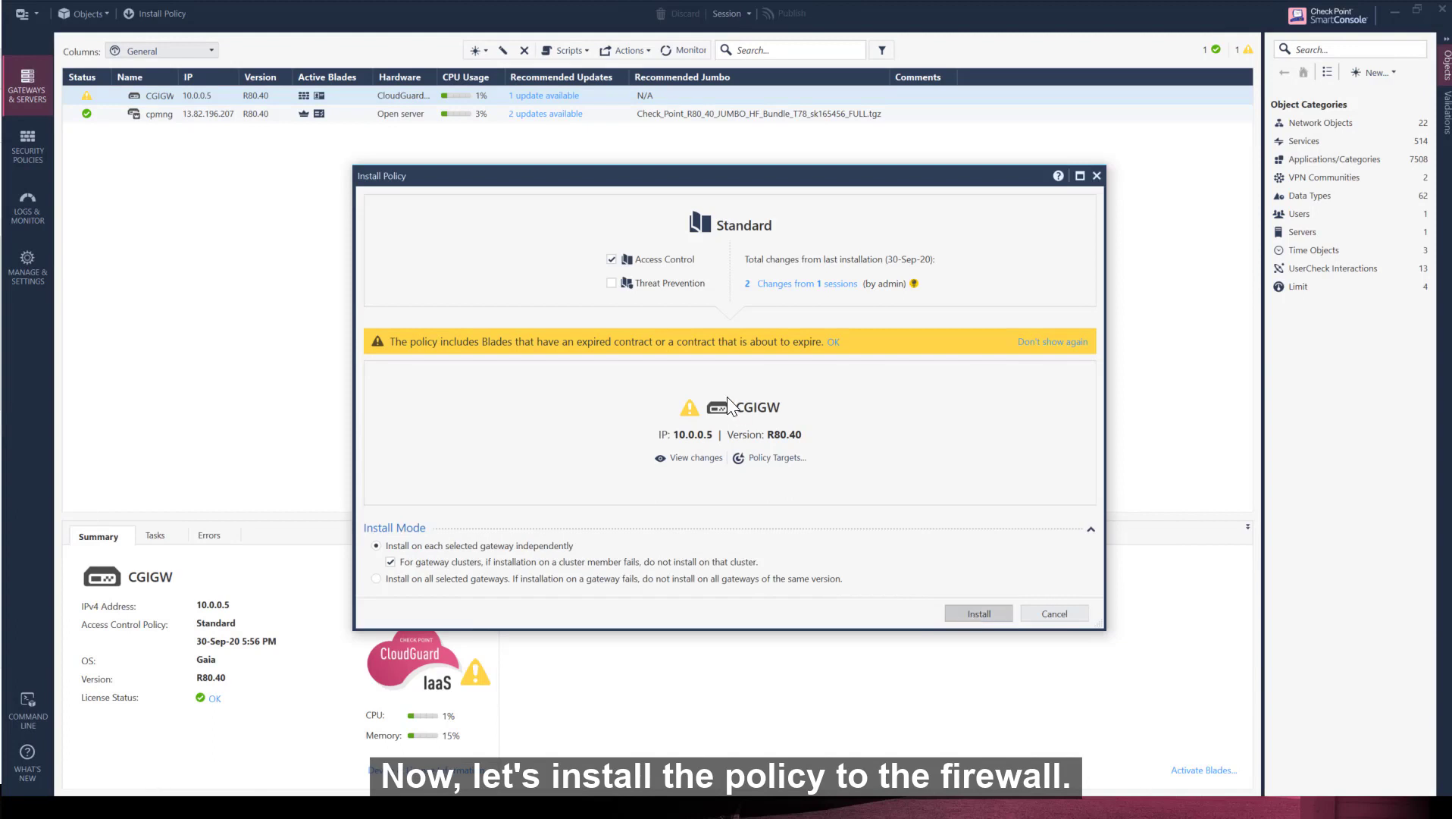
# - Install the Standard policy on CGIGW and follow its progress in the installation details
pyautogui.click(979, 613)
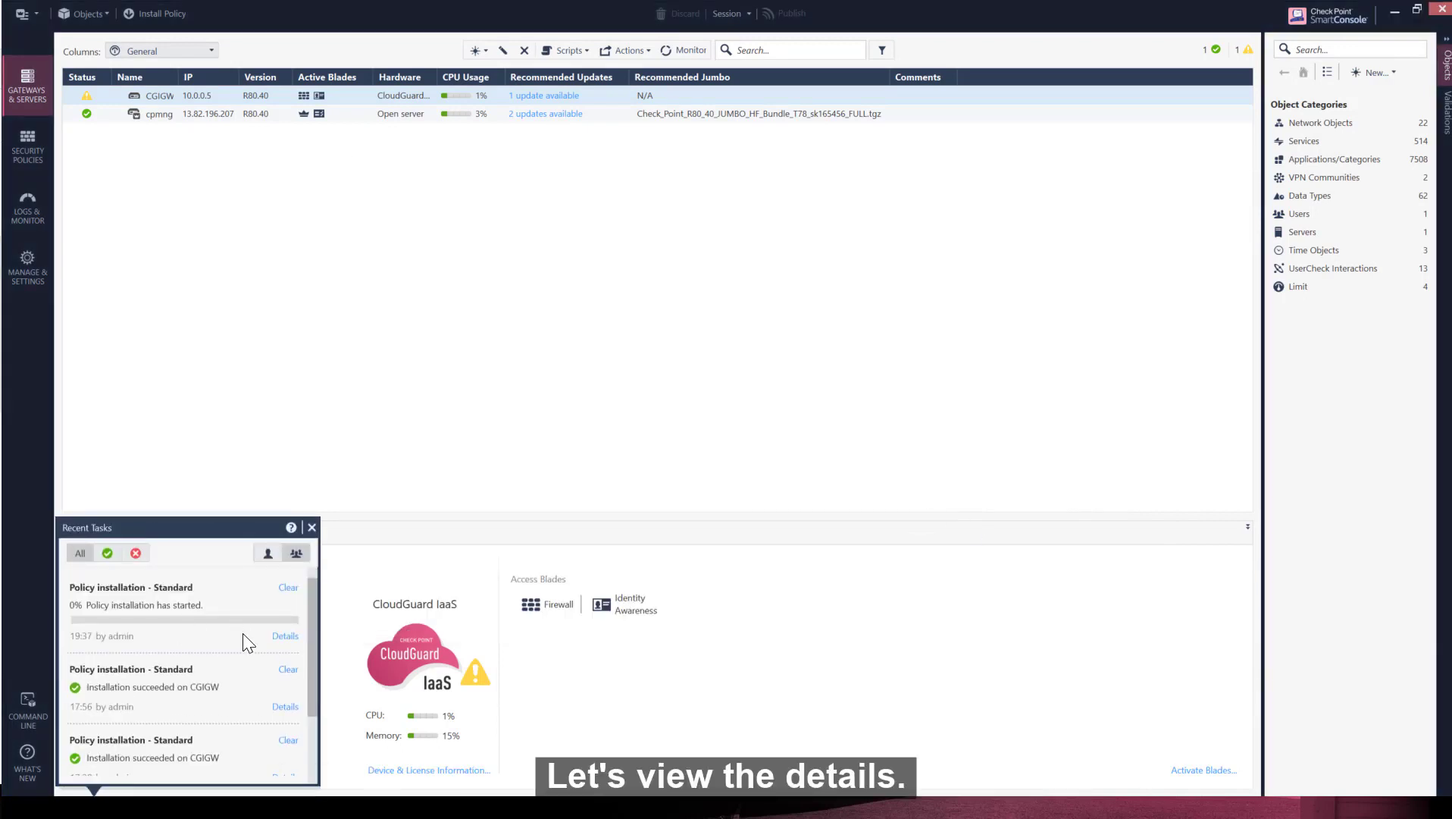
pyautogui.click(285, 636)
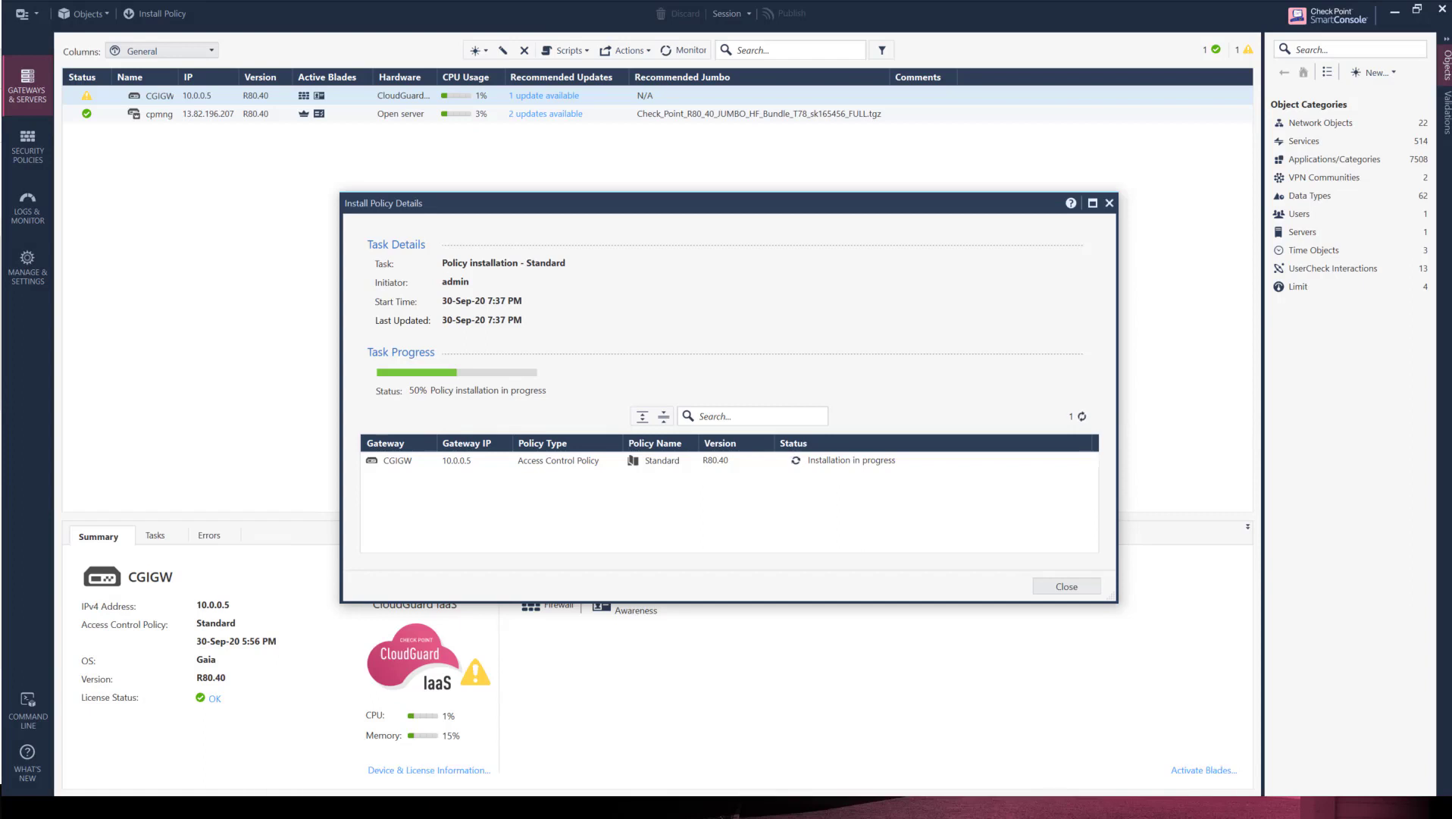
# - Close the Install Policy Details once the Standard policy installation has finished
pyautogui.click(1075, 585)
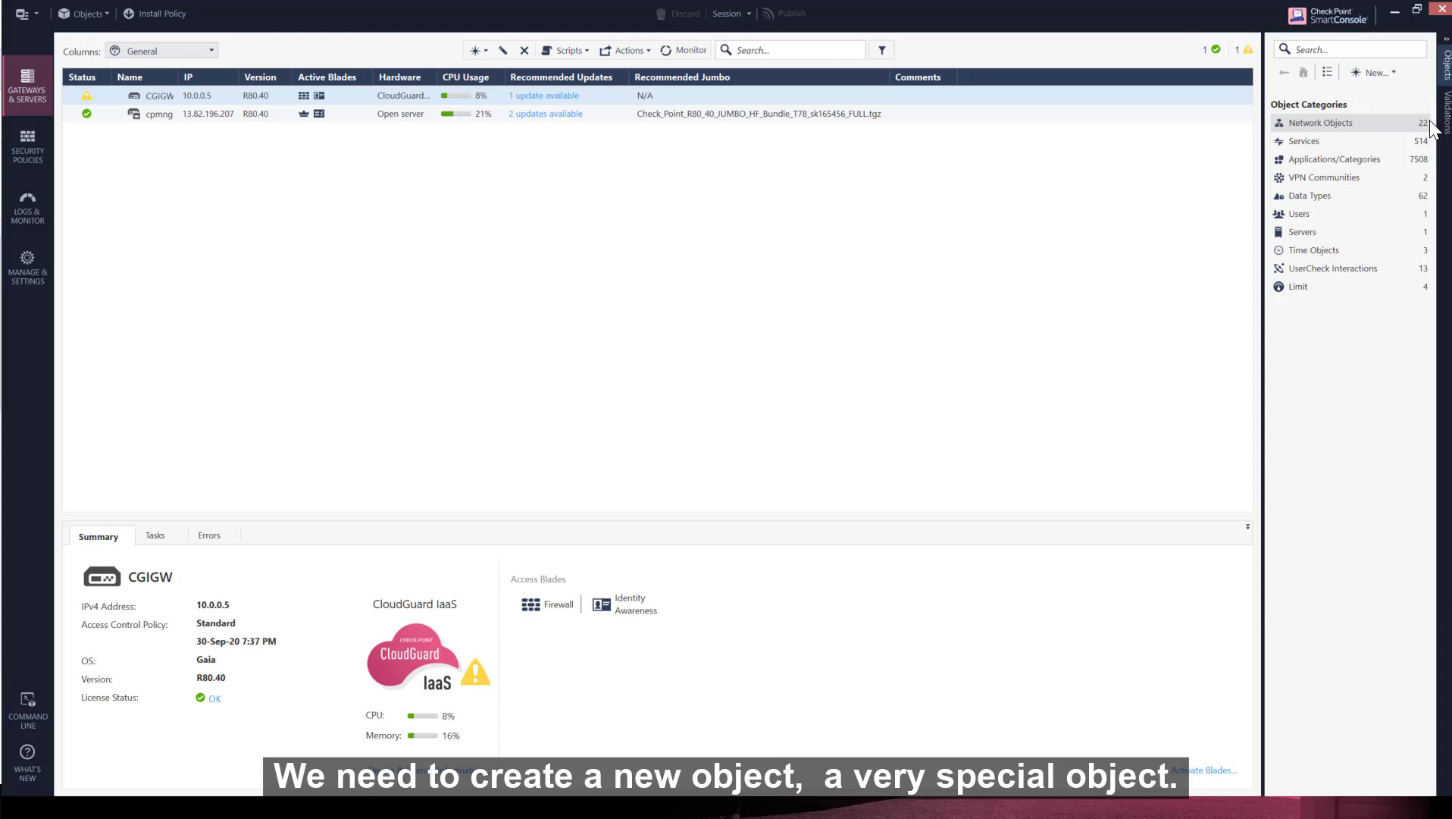
# - Start a new Microsoft Azure object from New > More > Server > Data Center
pyautogui.click(1379, 74)
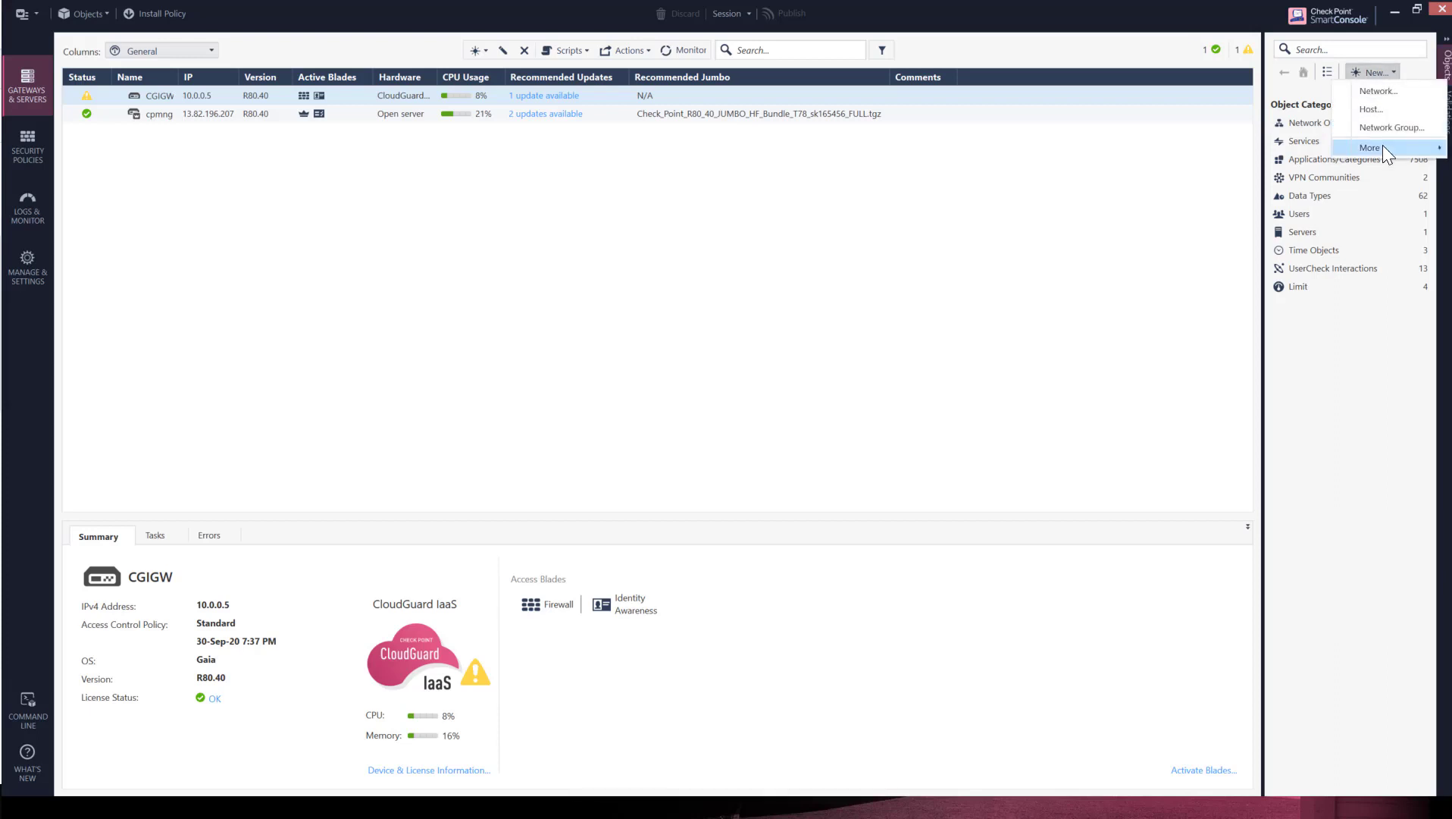
pyautogui.moveTo(1383, 145)
pyautogui.moveTo(1249, 276)
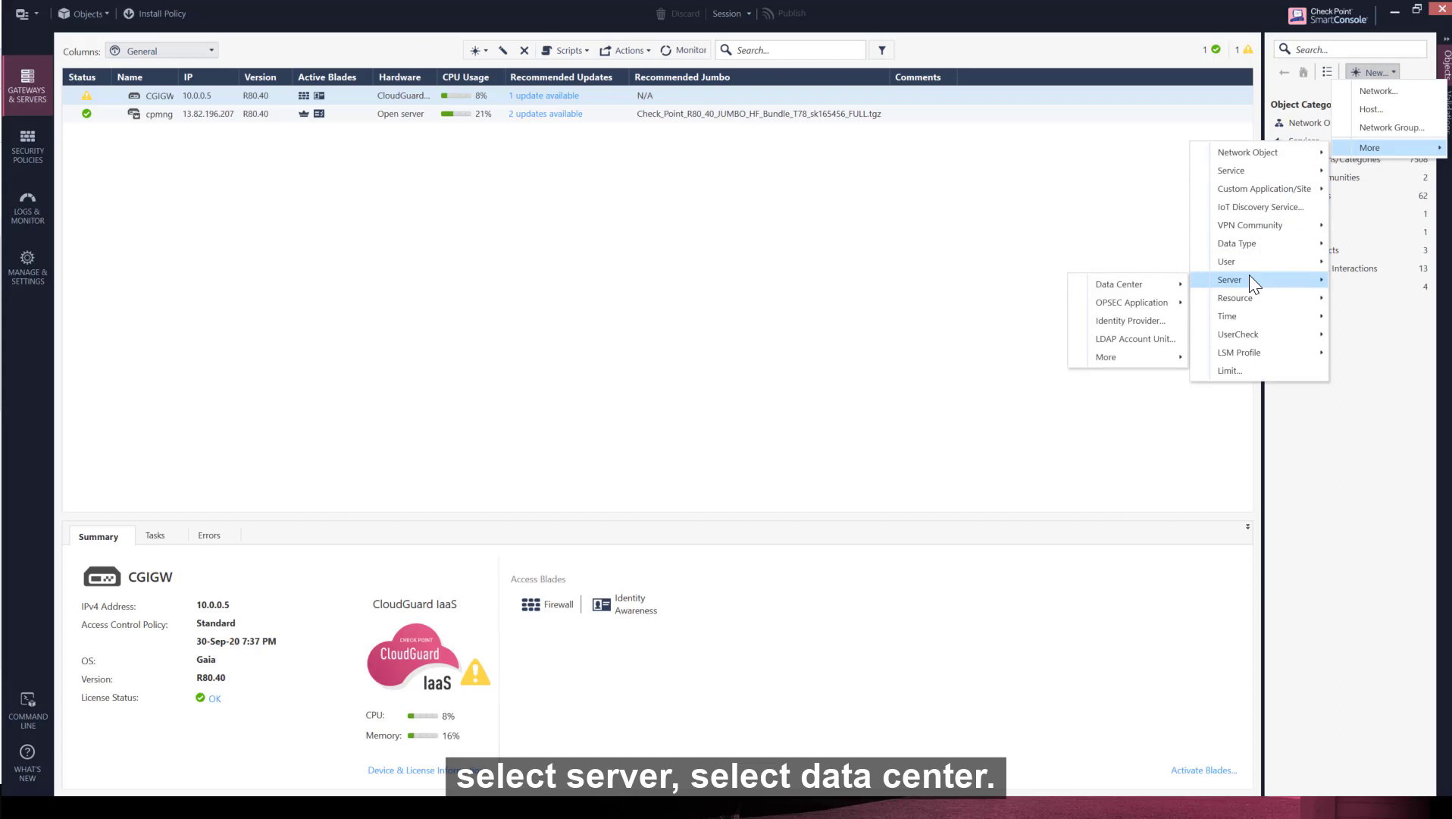
pyautogui.moveTo(1149, 285)
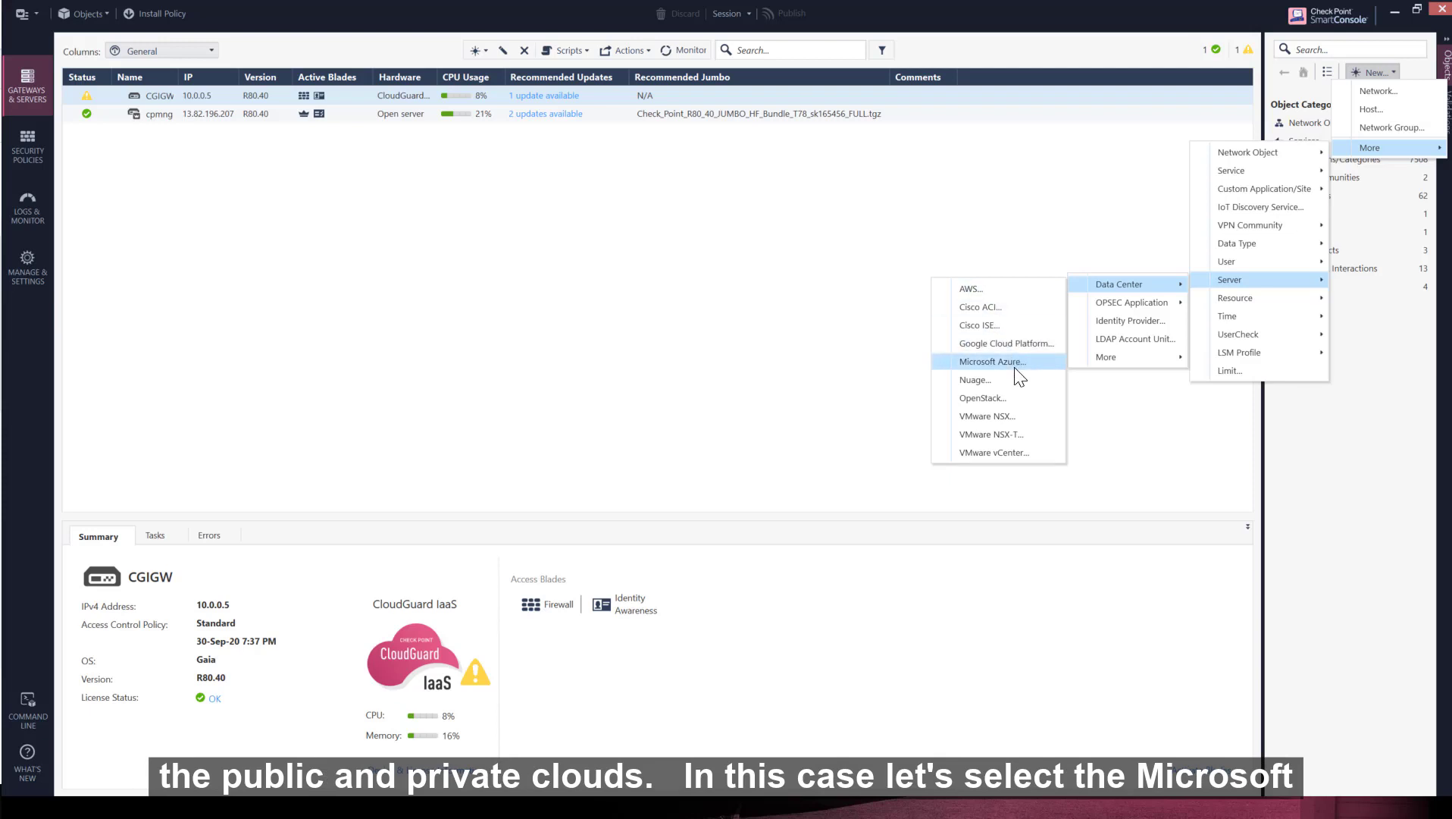
pyautogui.click(993, 361)
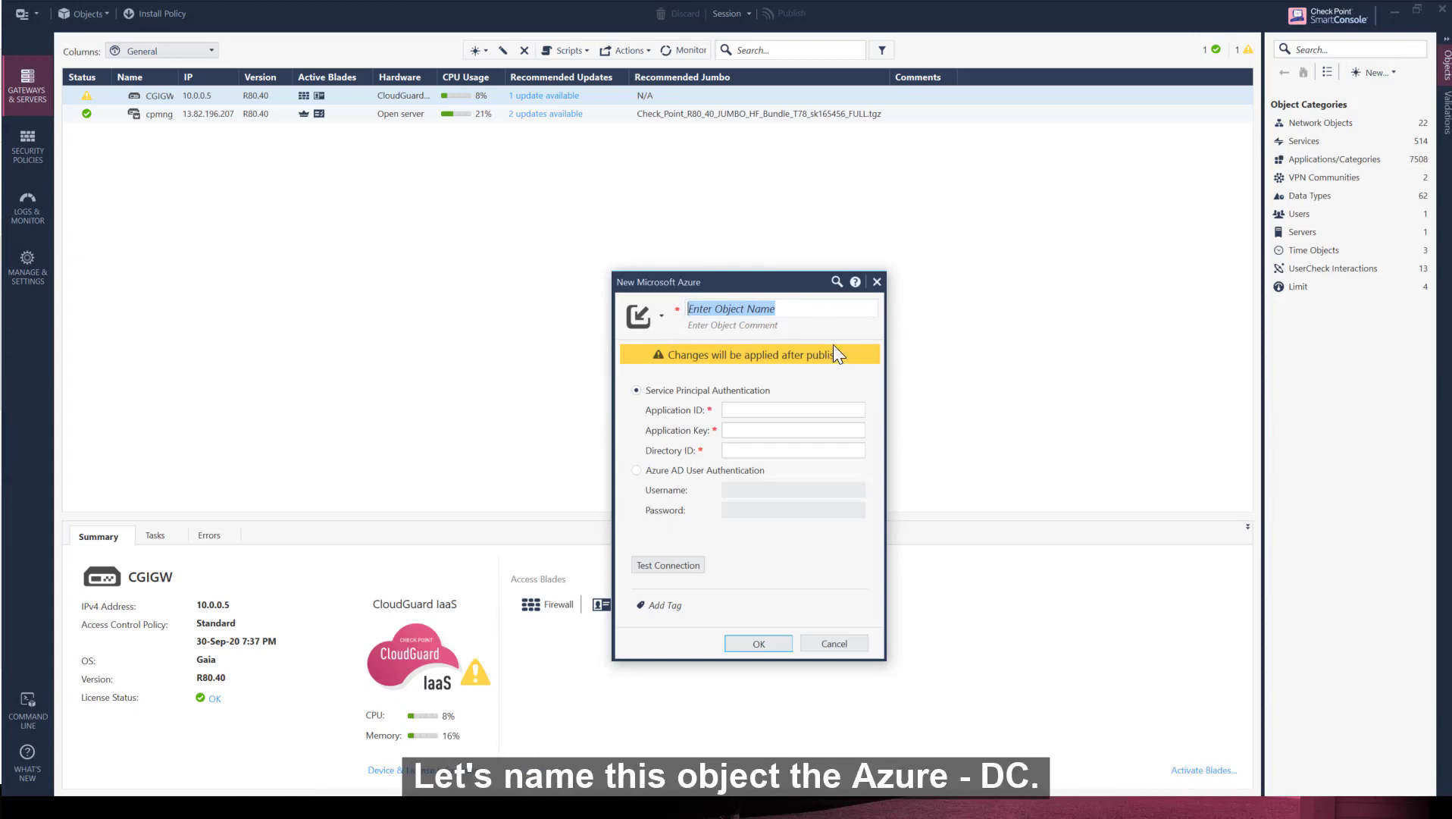
# - Enter Azure-DC as the data center object's name
pyautogui.write('Azure-')
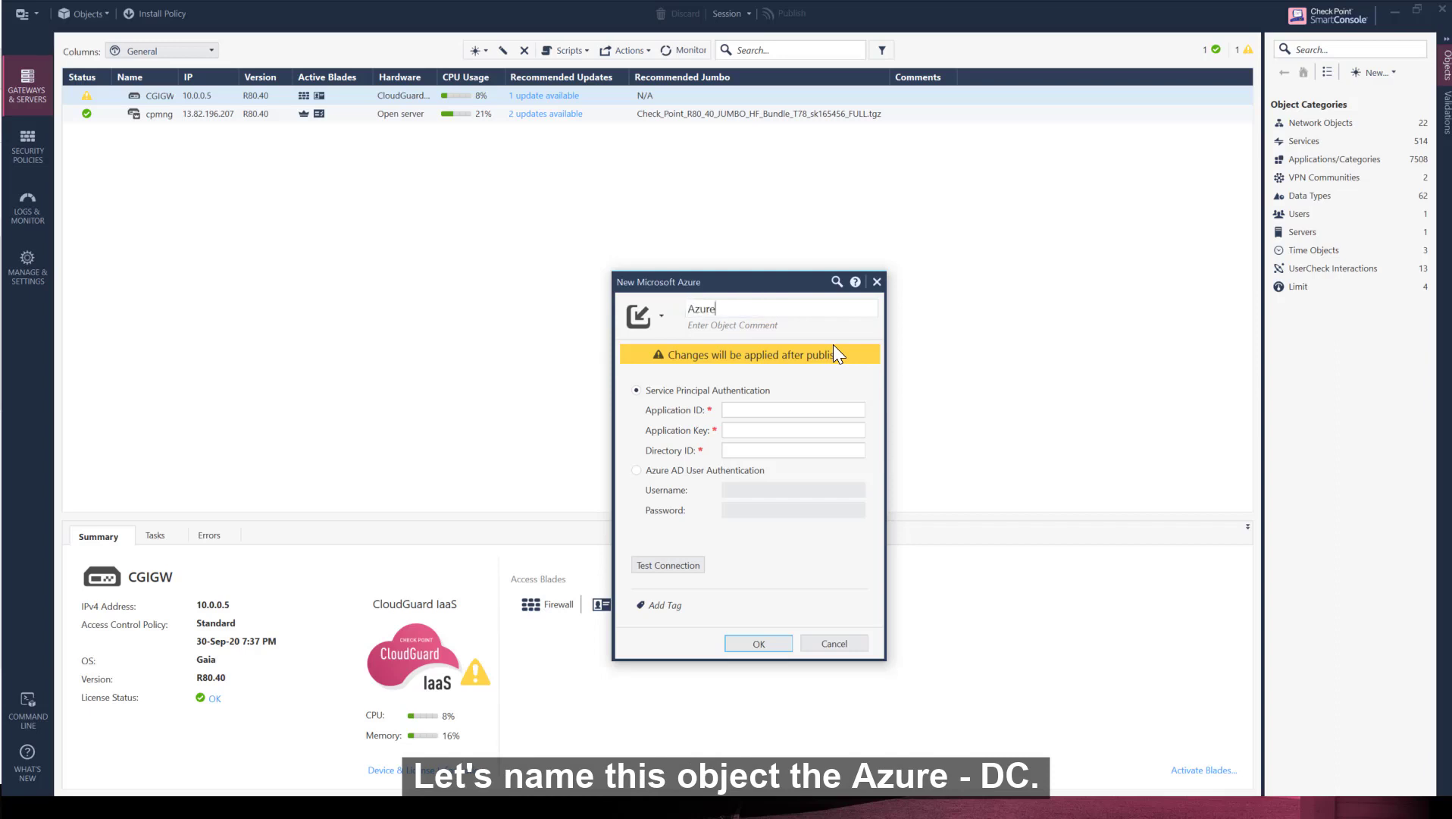
pyautogui.write('DC')
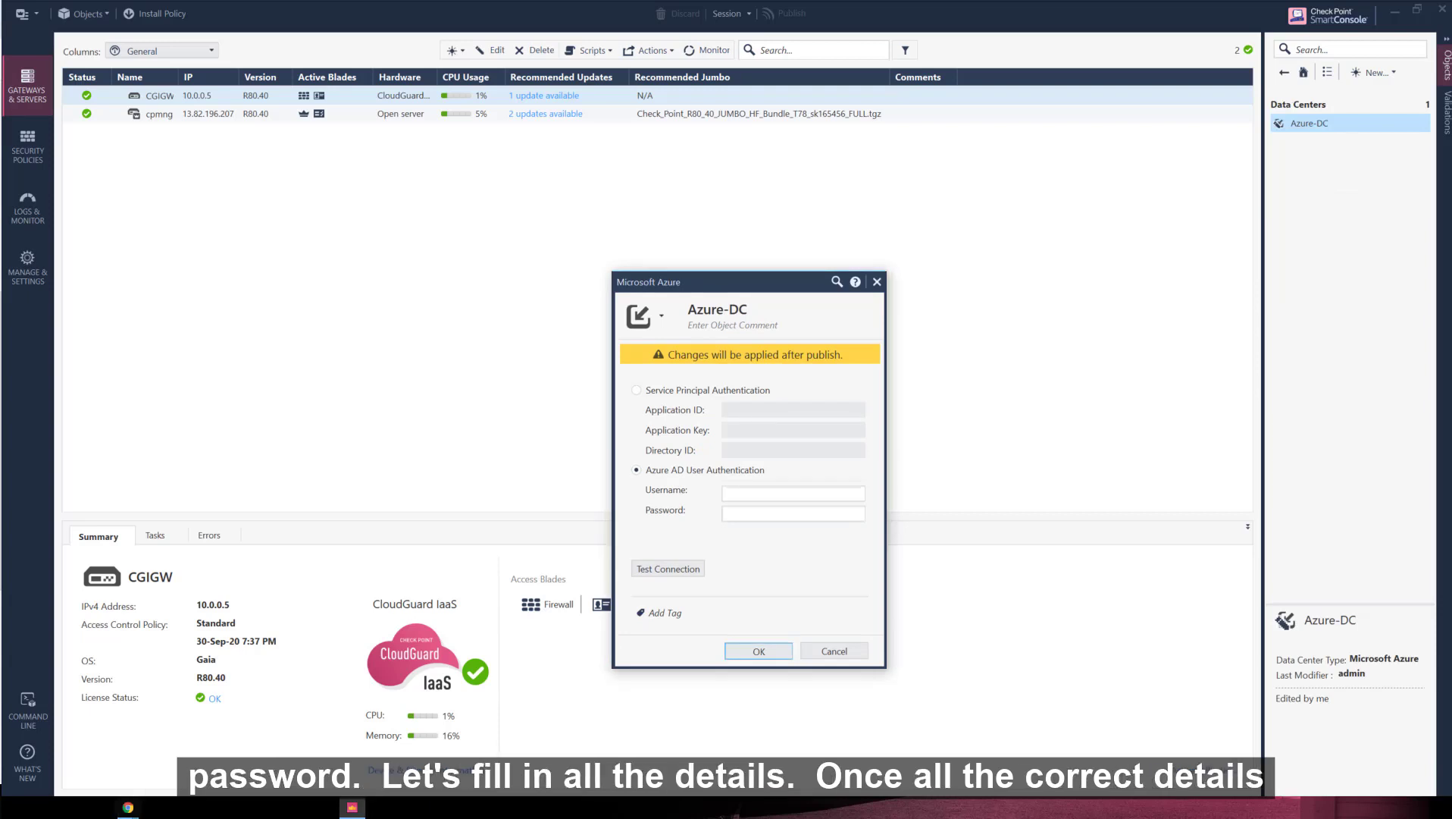
# - Paste the Azure account username and password, test the connection, and save Azure-DC
pyautogui.hotkey('ctrl', 'v')
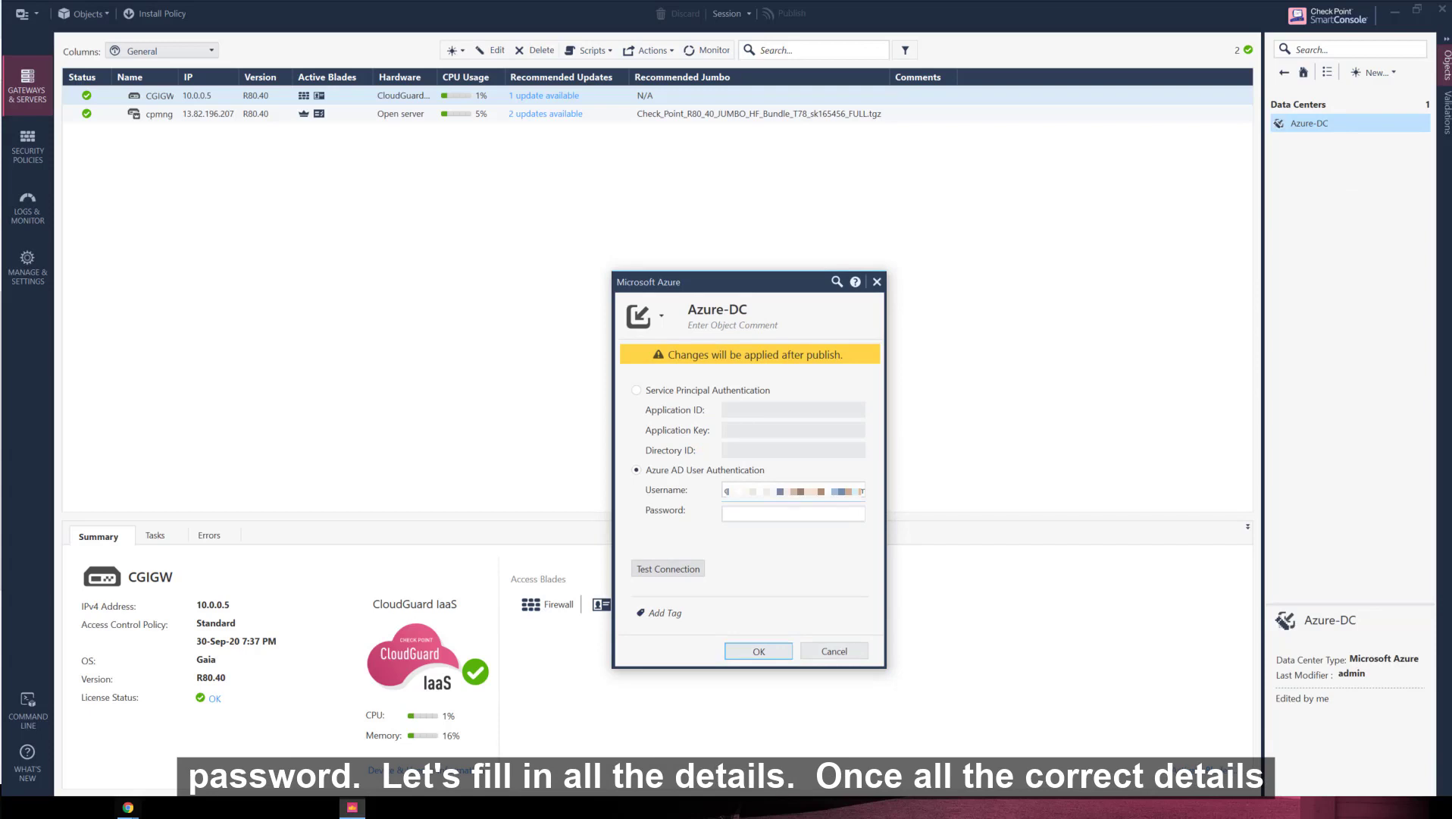
pyautogui.press('Tab')
pyautogui.hotkey('ctrl', 'v')
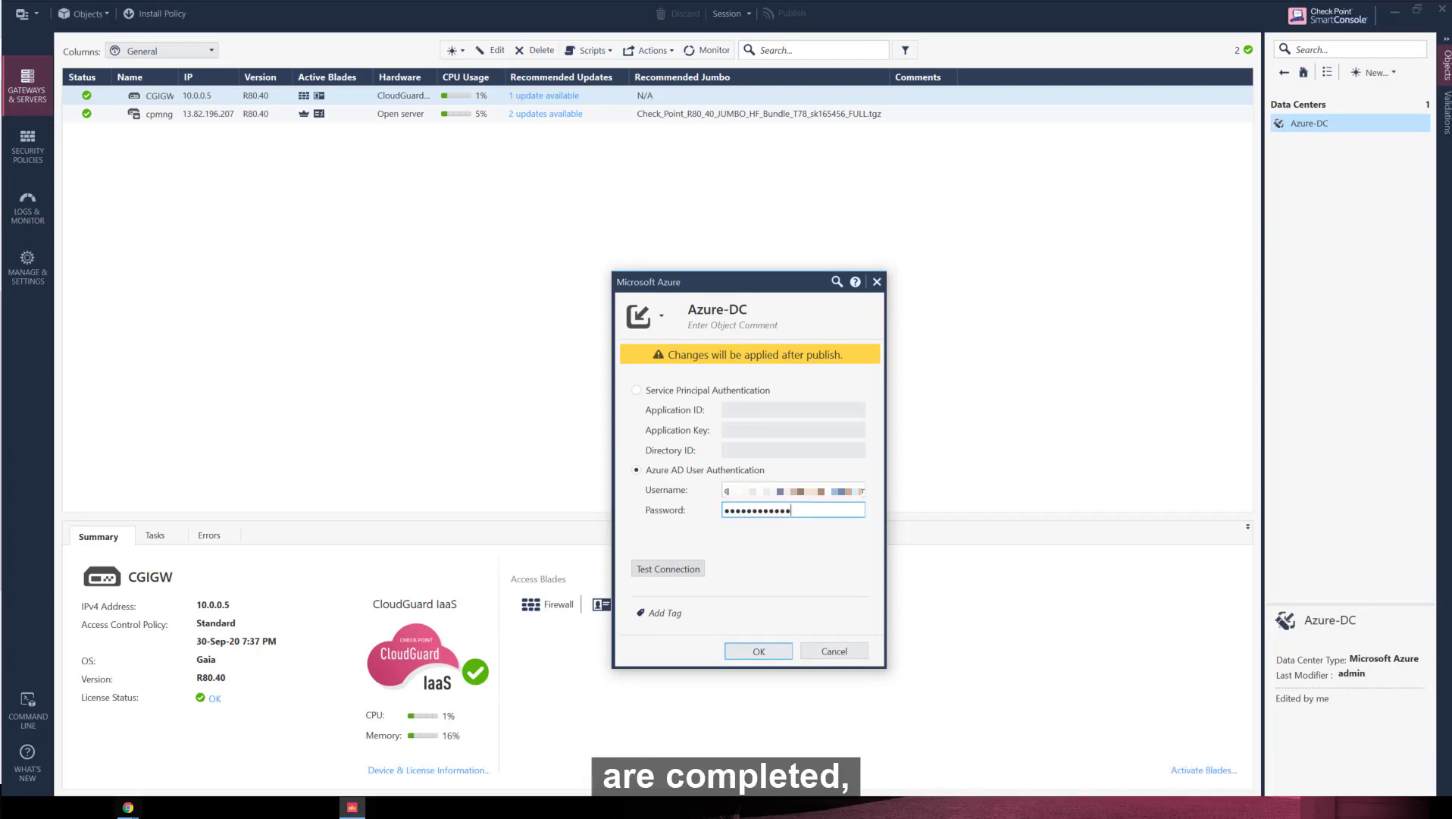
pyautogui.click(662, 569)
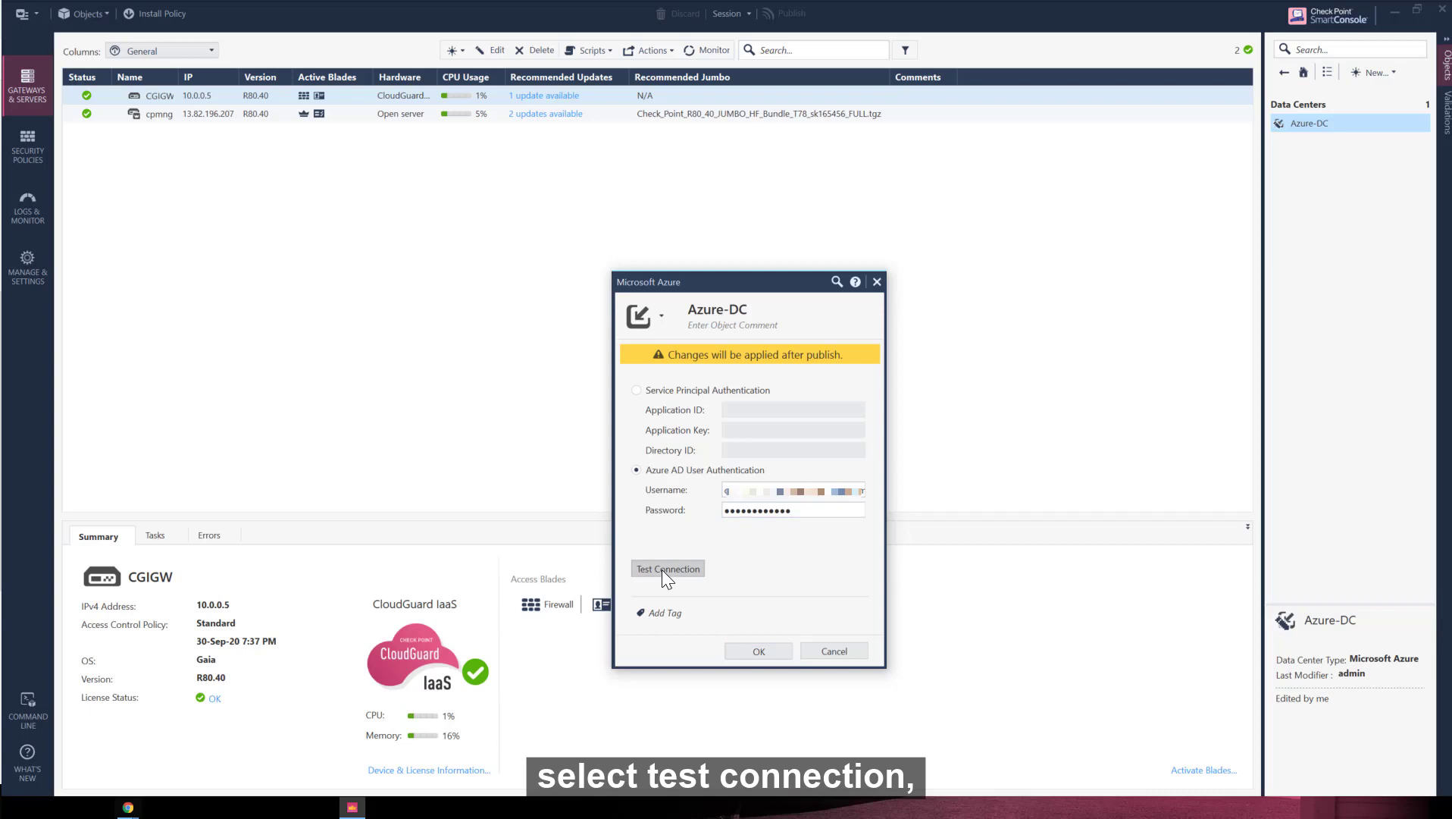
pyautogui.click(766, 645)
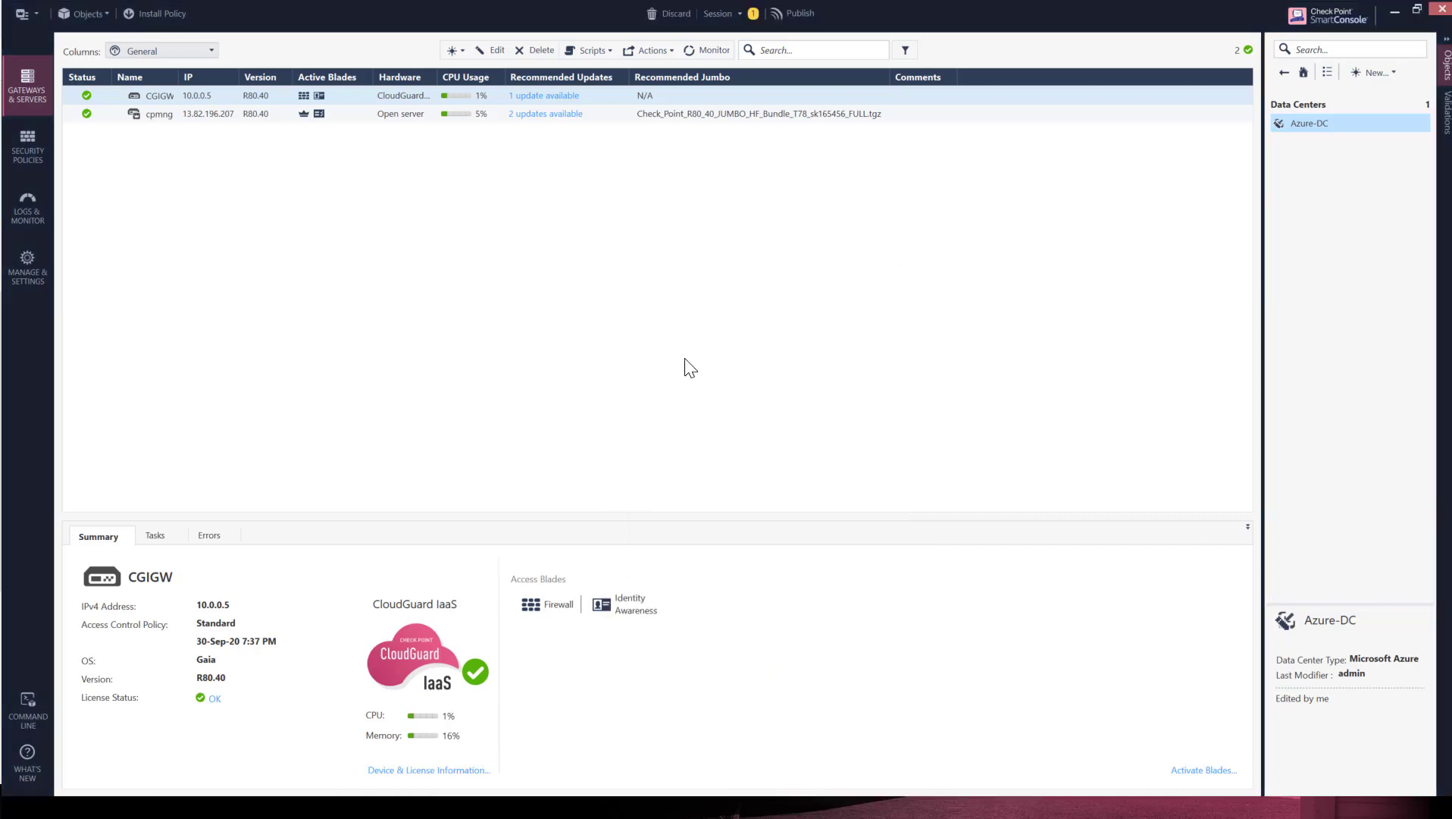
# - Publish the pending session so the Azure-DC data center object is saved
pyautogui.click(786, 10)
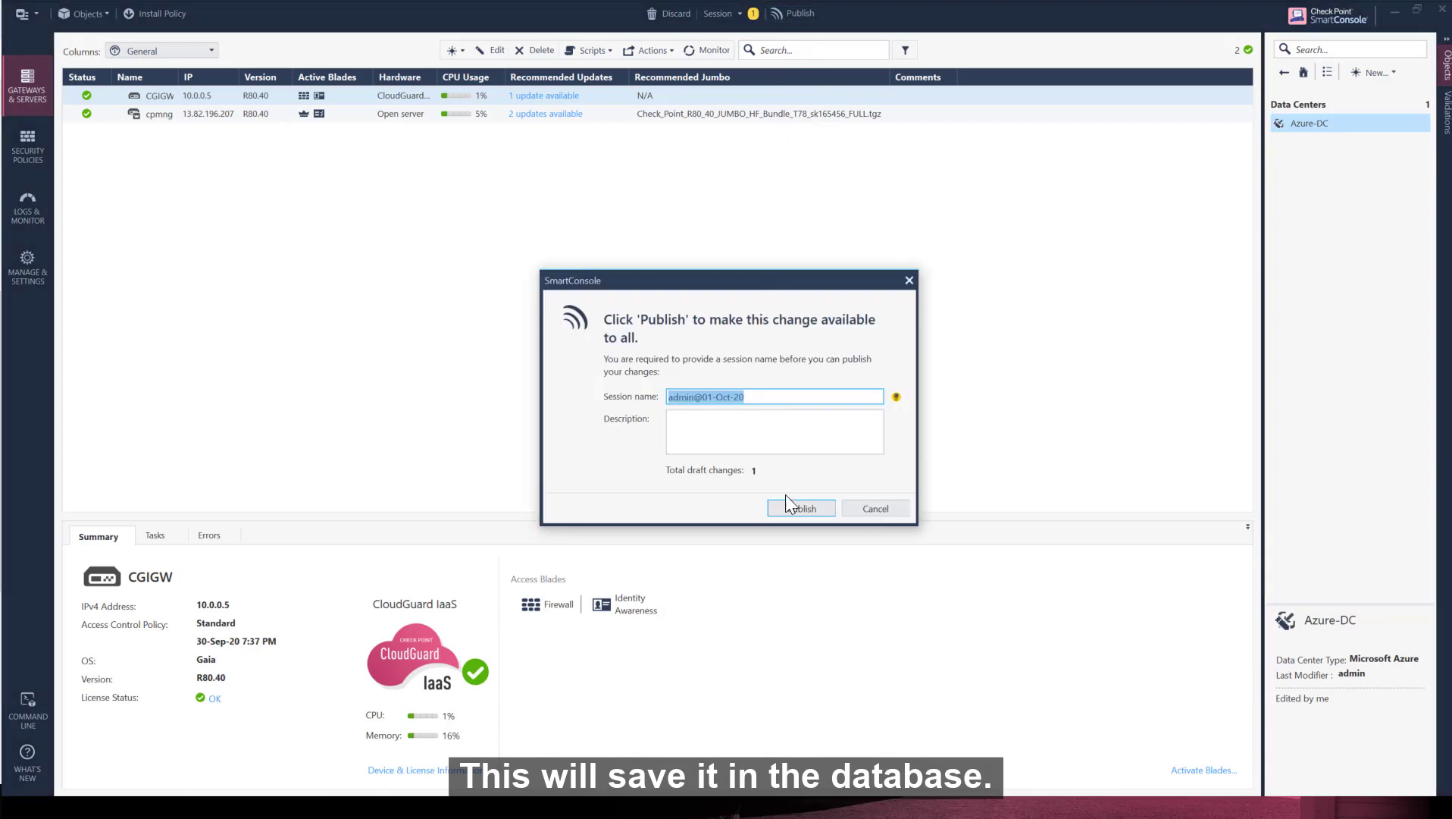
pyautogui.click(801, 508)
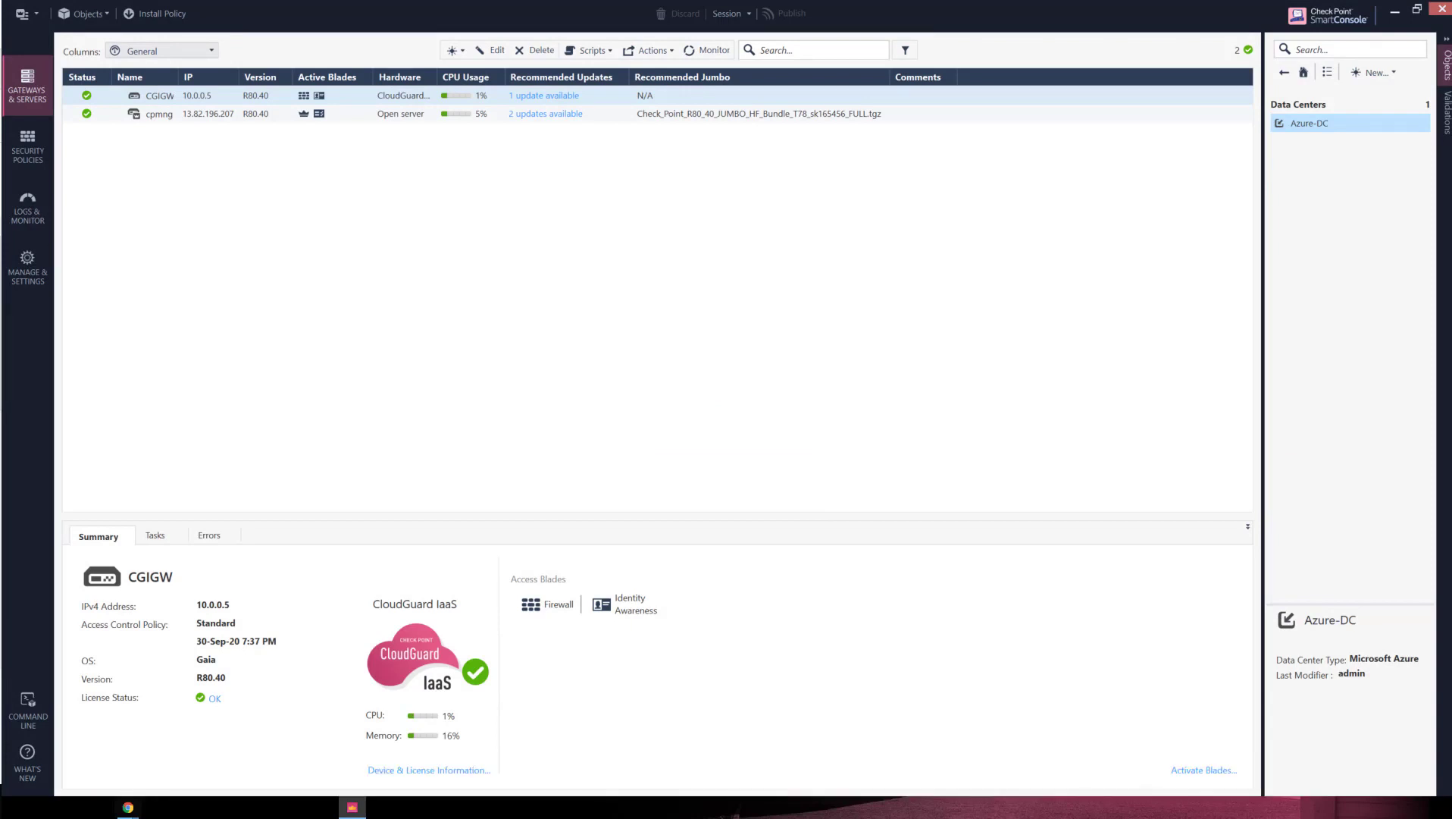
# - In Security Policies, insert a new top rule named 'Web - outbound'
pyautogui.click(24, 148)
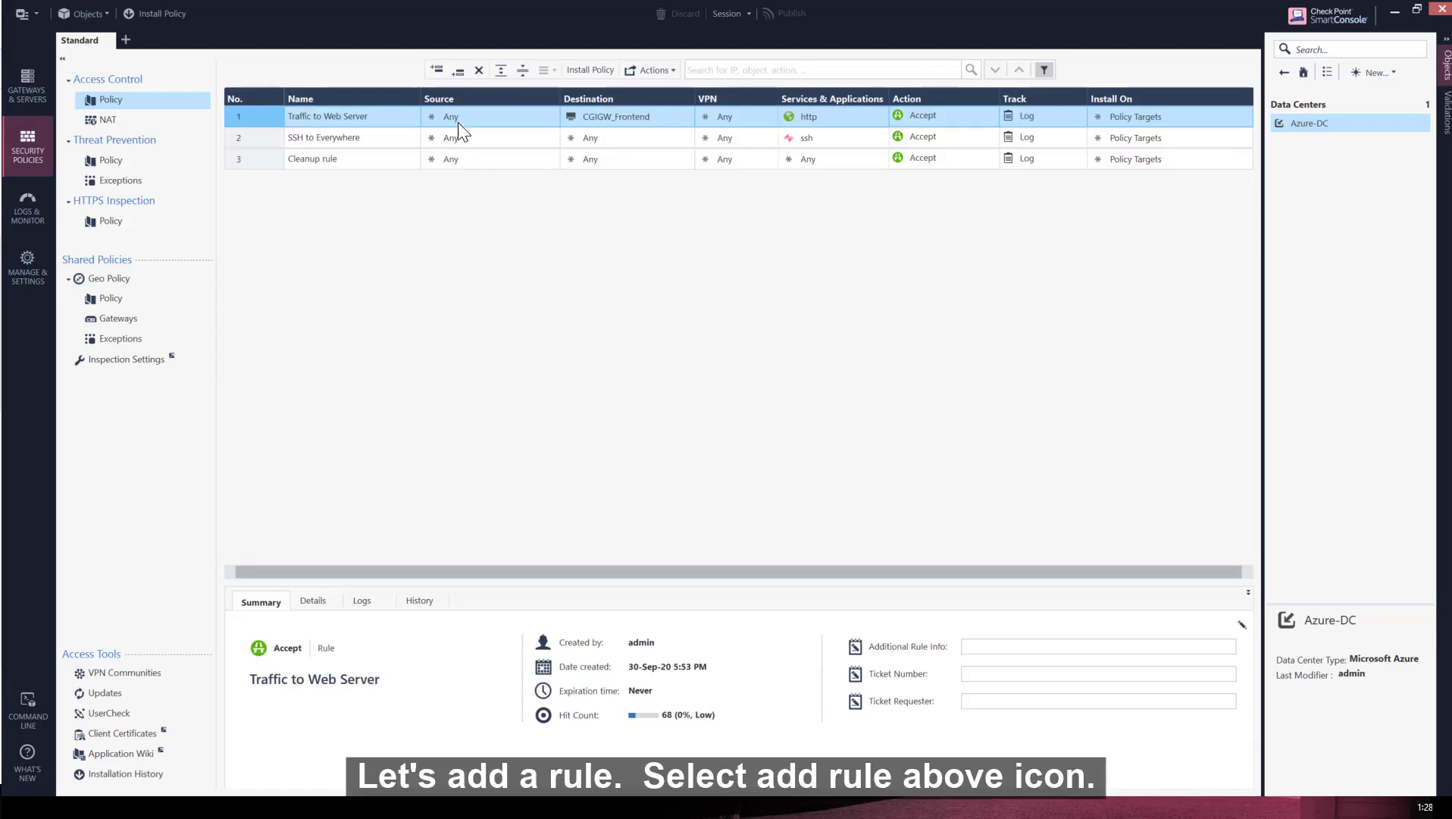
pyautogui.click(437, 69)
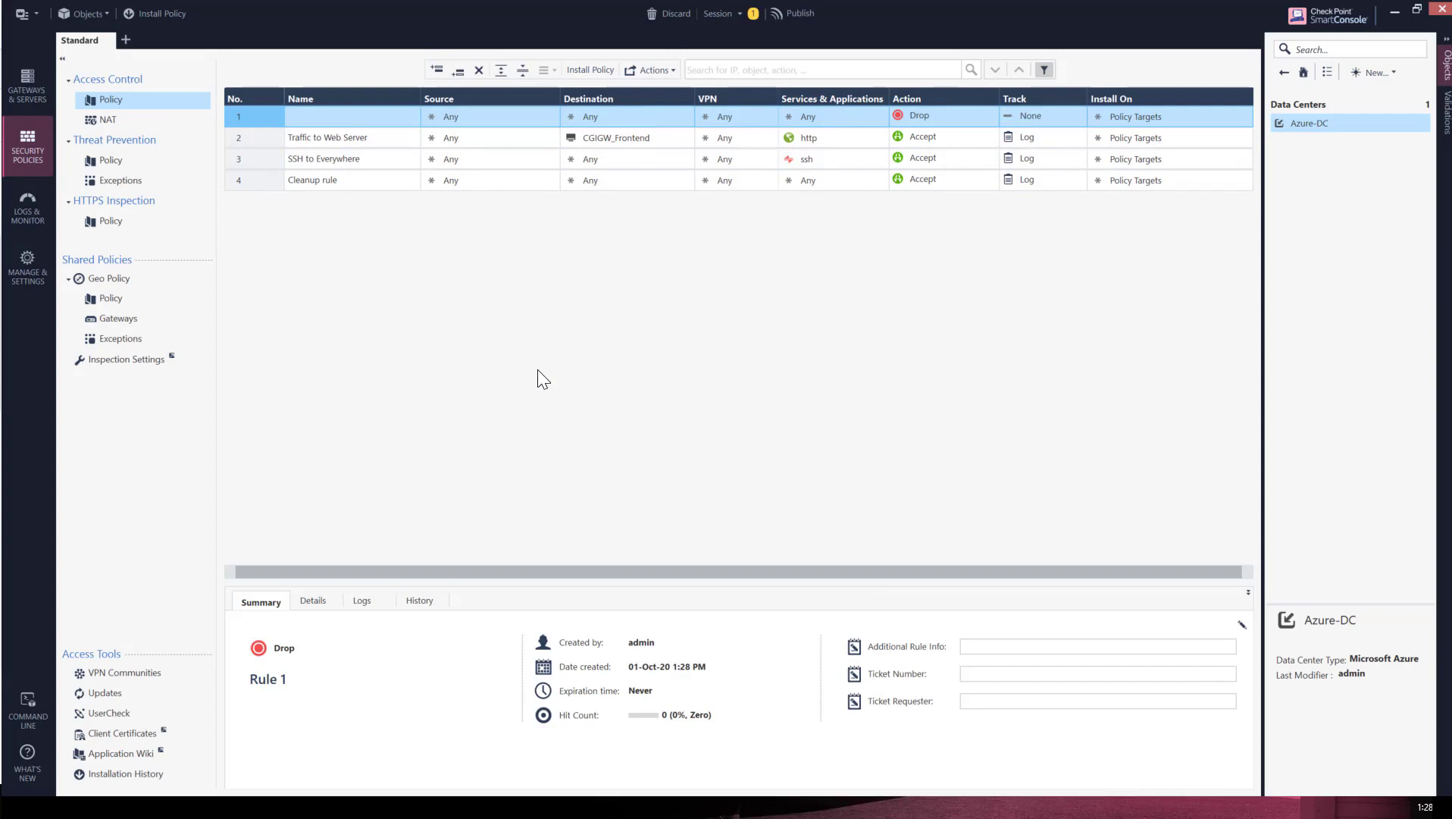
pyautogui.doubleClick(312, 117)
pyautogui.write('We')
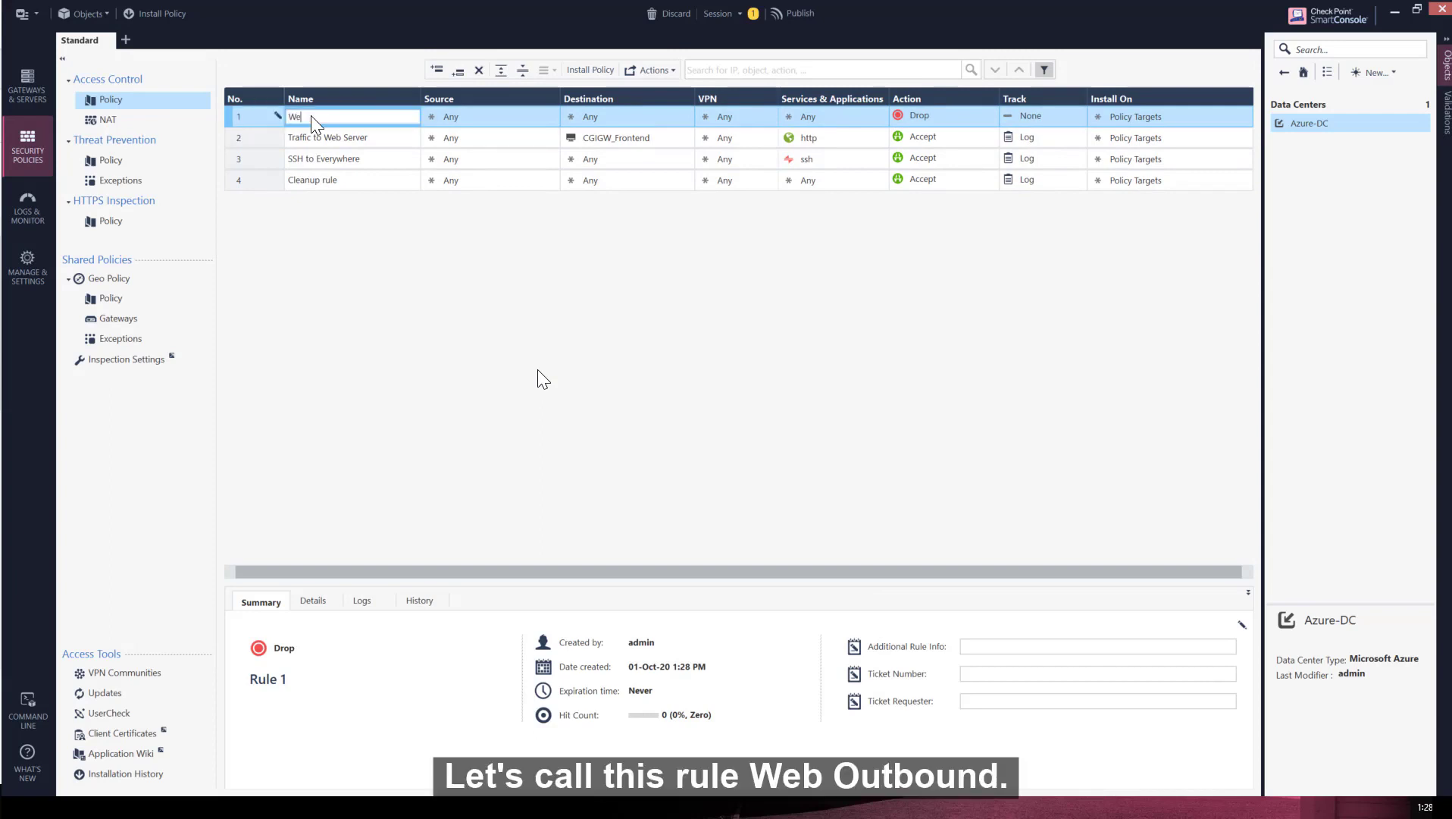
pyautogui.write('b - outbound')
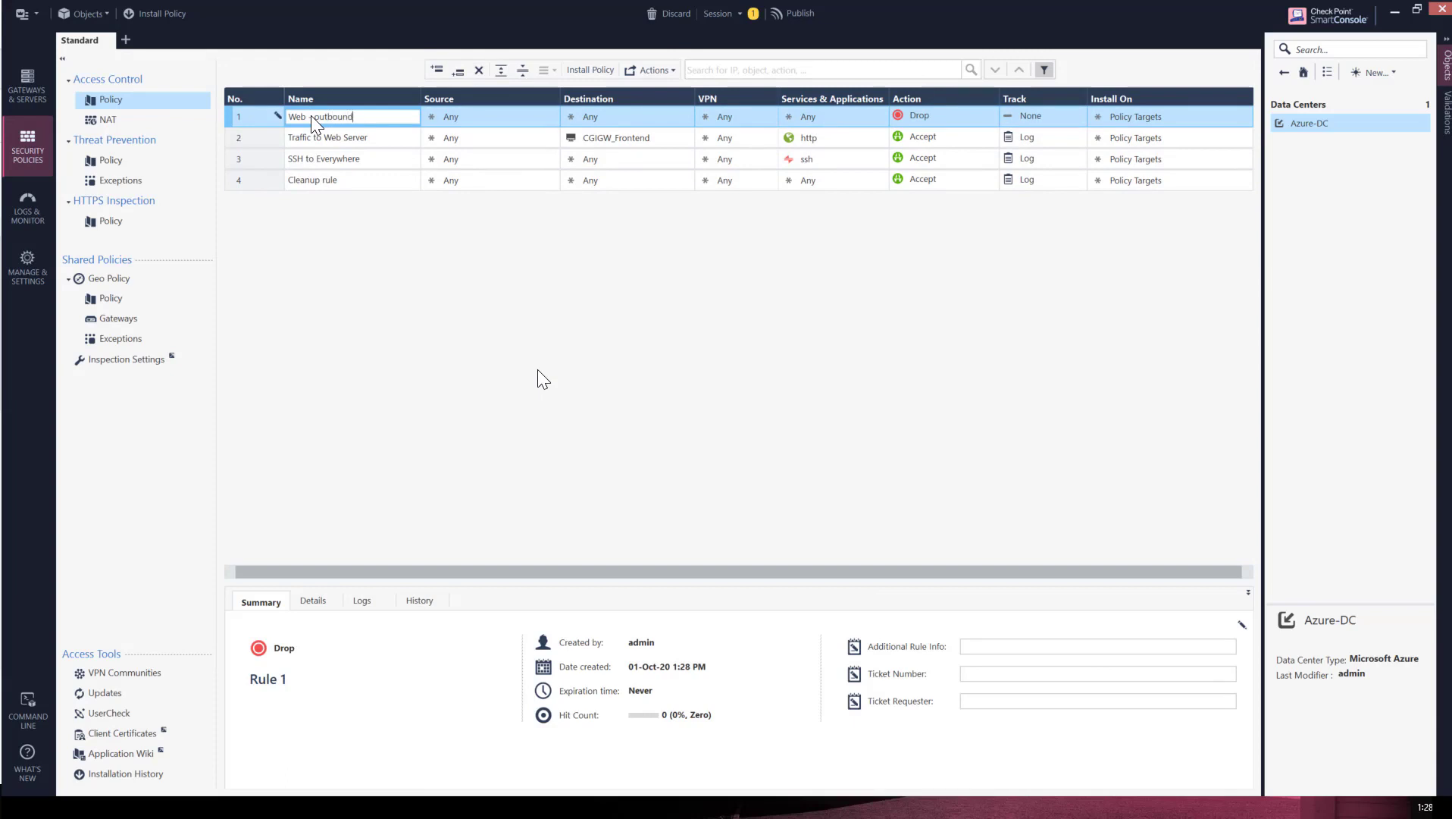
# - Commit the rule name, then open the Azure-DC data center object picker for rule 1's source
pyautogui.click(530, 114)
pyautogui.click(552, 113)
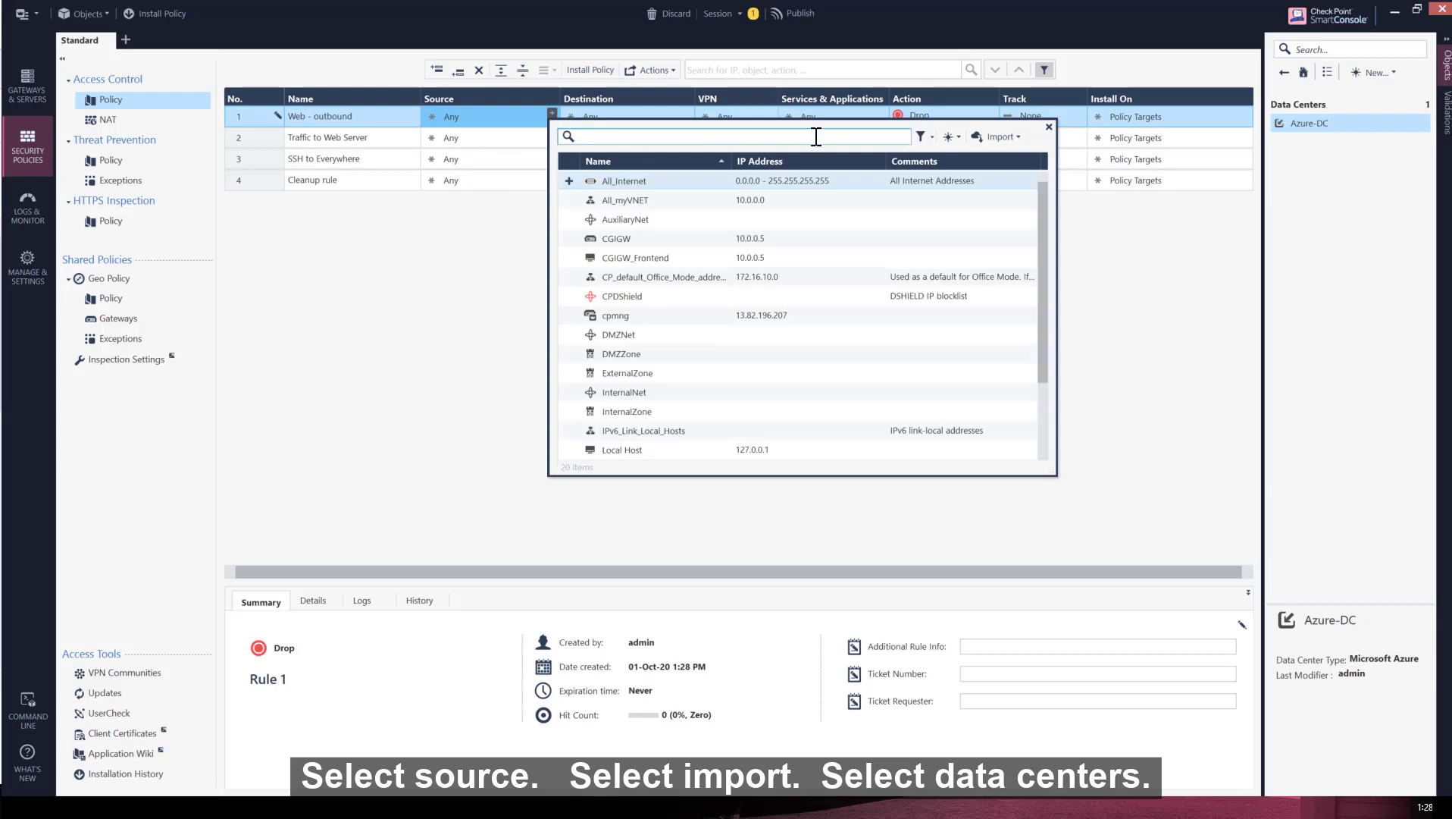
pyautogui.click(991, 137)
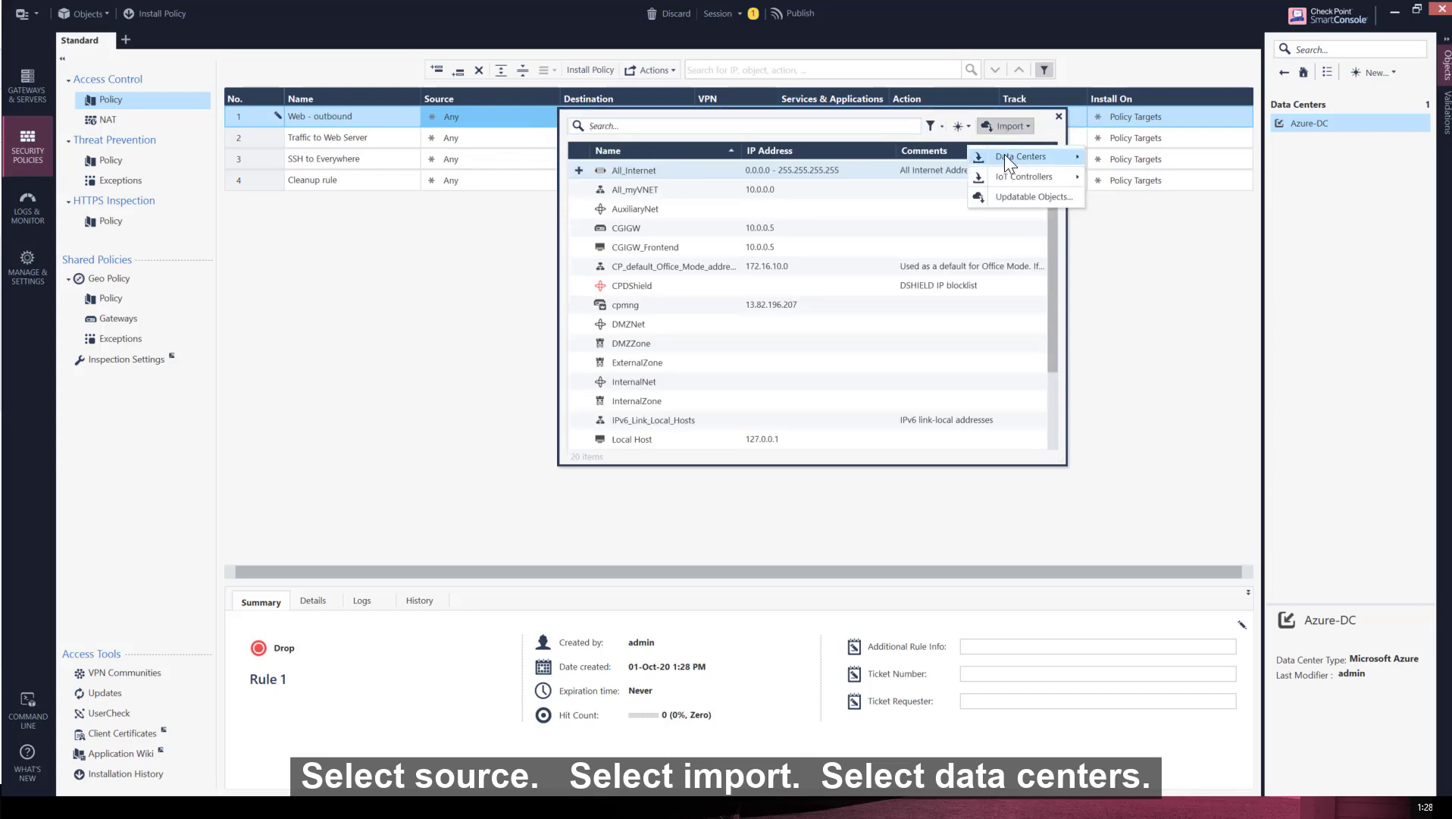
pyautogui.moveTo(1004, 154)
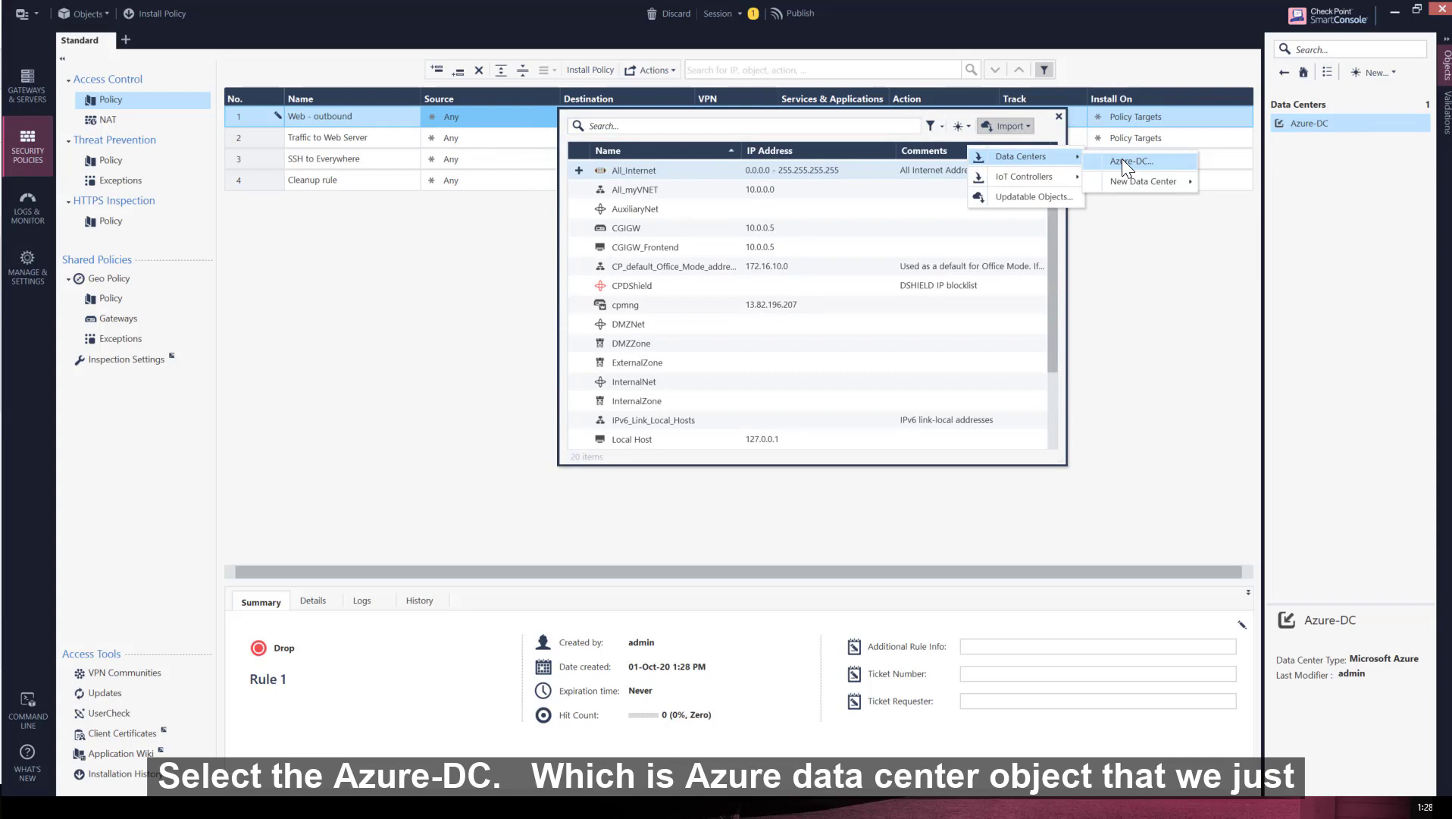
pyautogui.click(1122, 160)
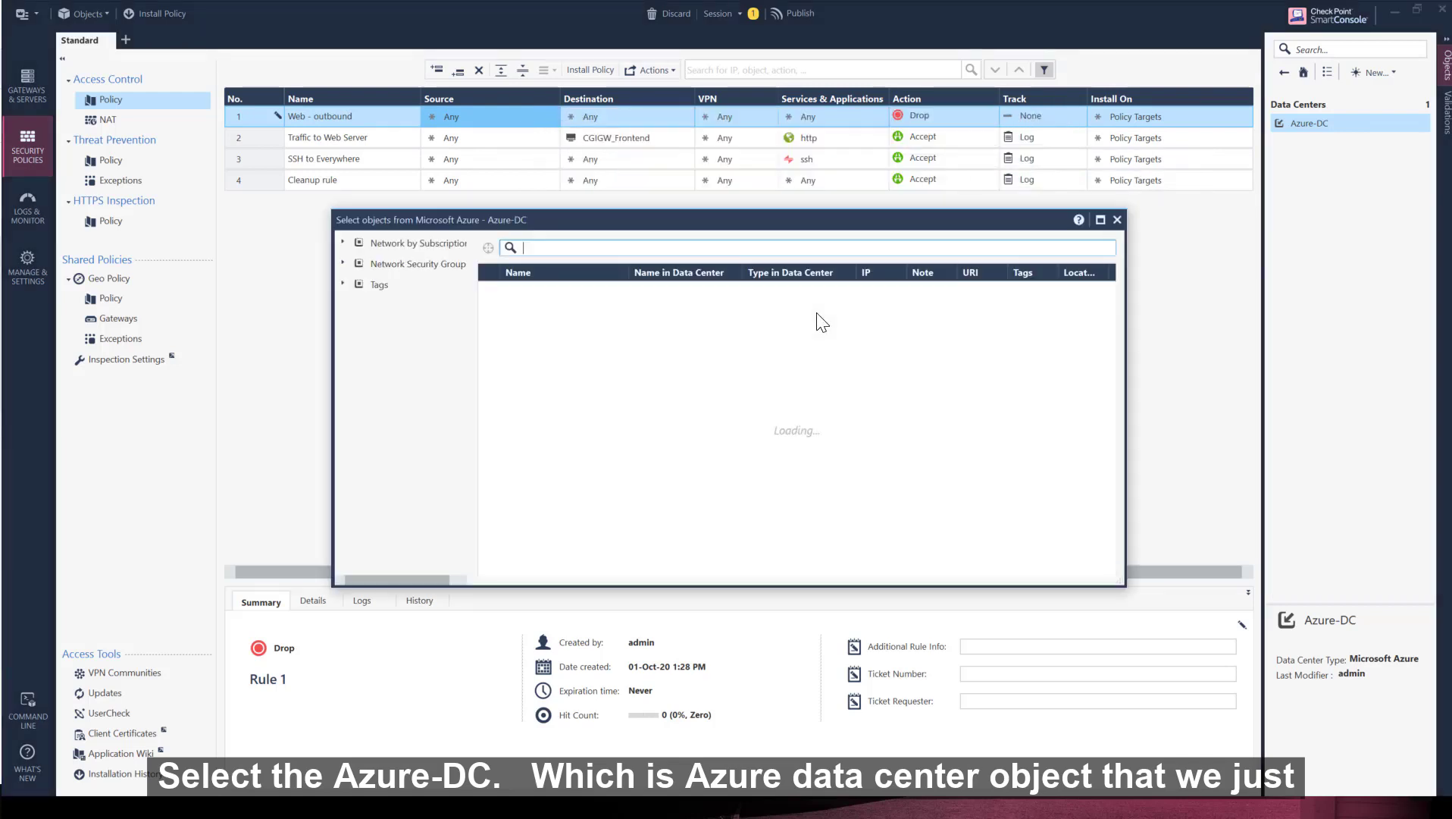
# - Widen the Name, Name in Data Center and IP columns of the Azure object list
pyautogui.moveTo(631, 272); pyautogui.dragTo(674, 272)
pyautogui.moveTo(789, 271); pyautogui.dragTo(832, 273)
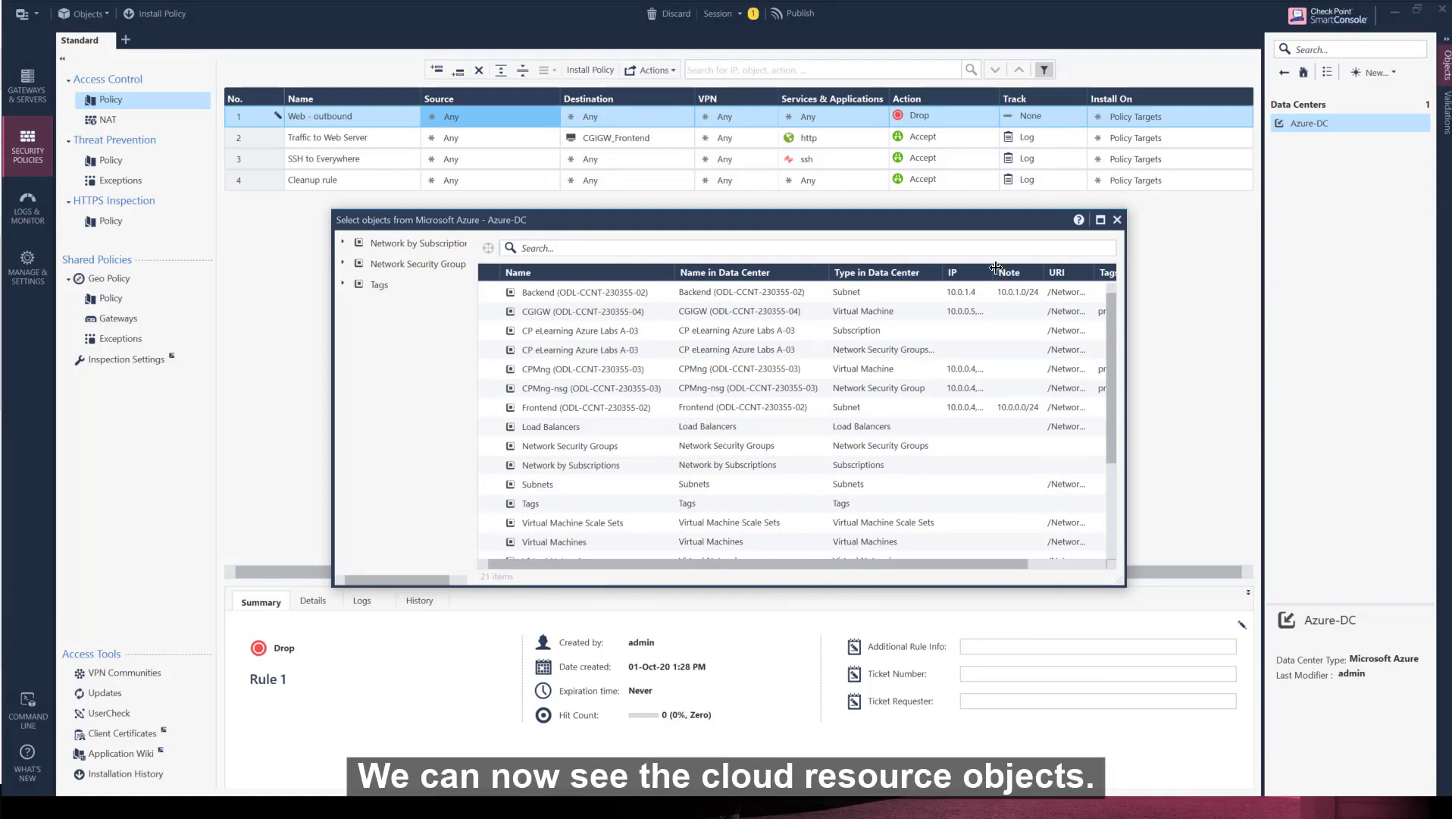
pyautogui.moveTo(1000, 271); pyautogui.dragTo(1013, 270)
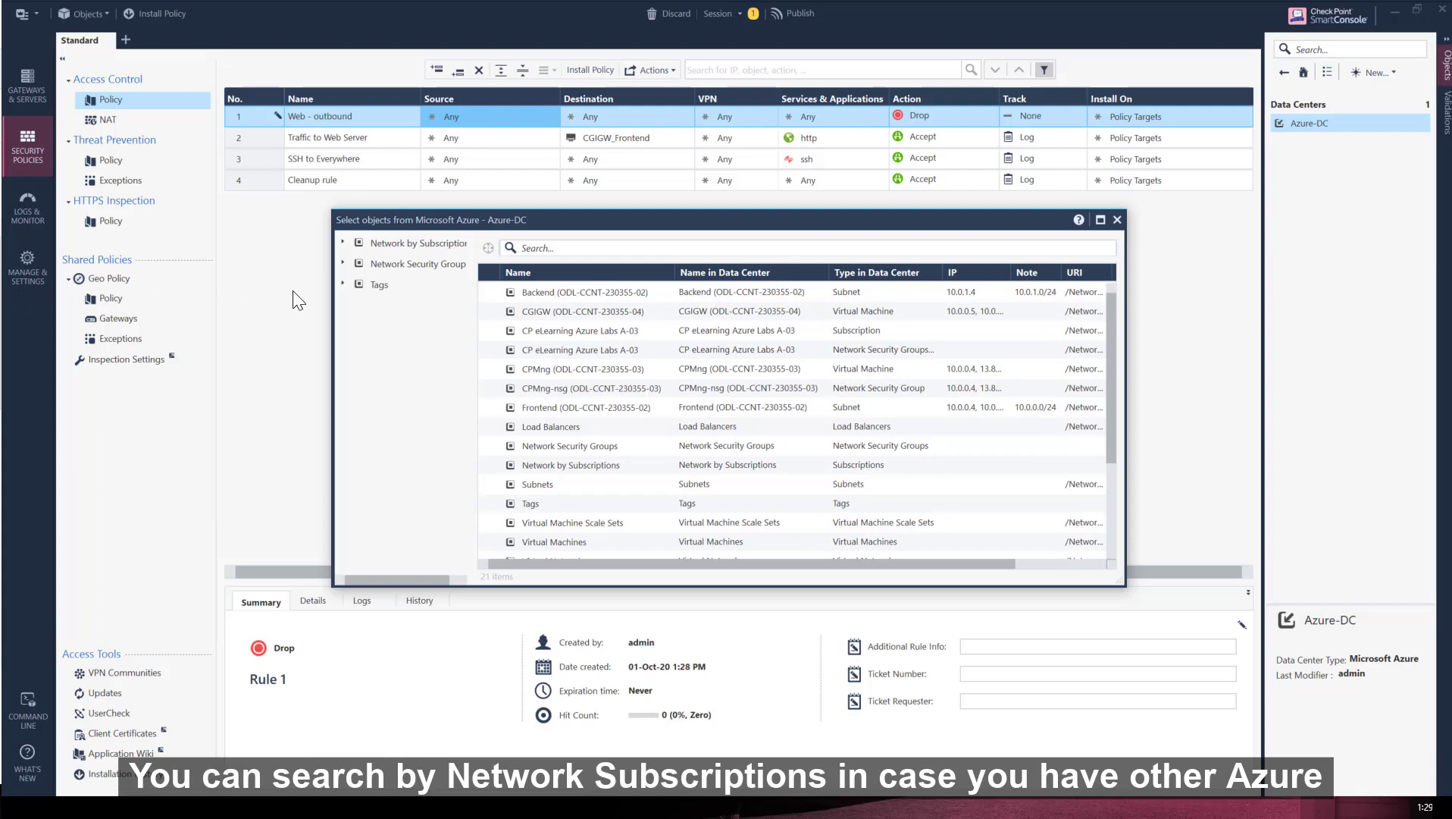
# - Browse Azure objects by Network by Subscriptions, Network Security Groups, then Tags
pyautogui.click(374, 240)
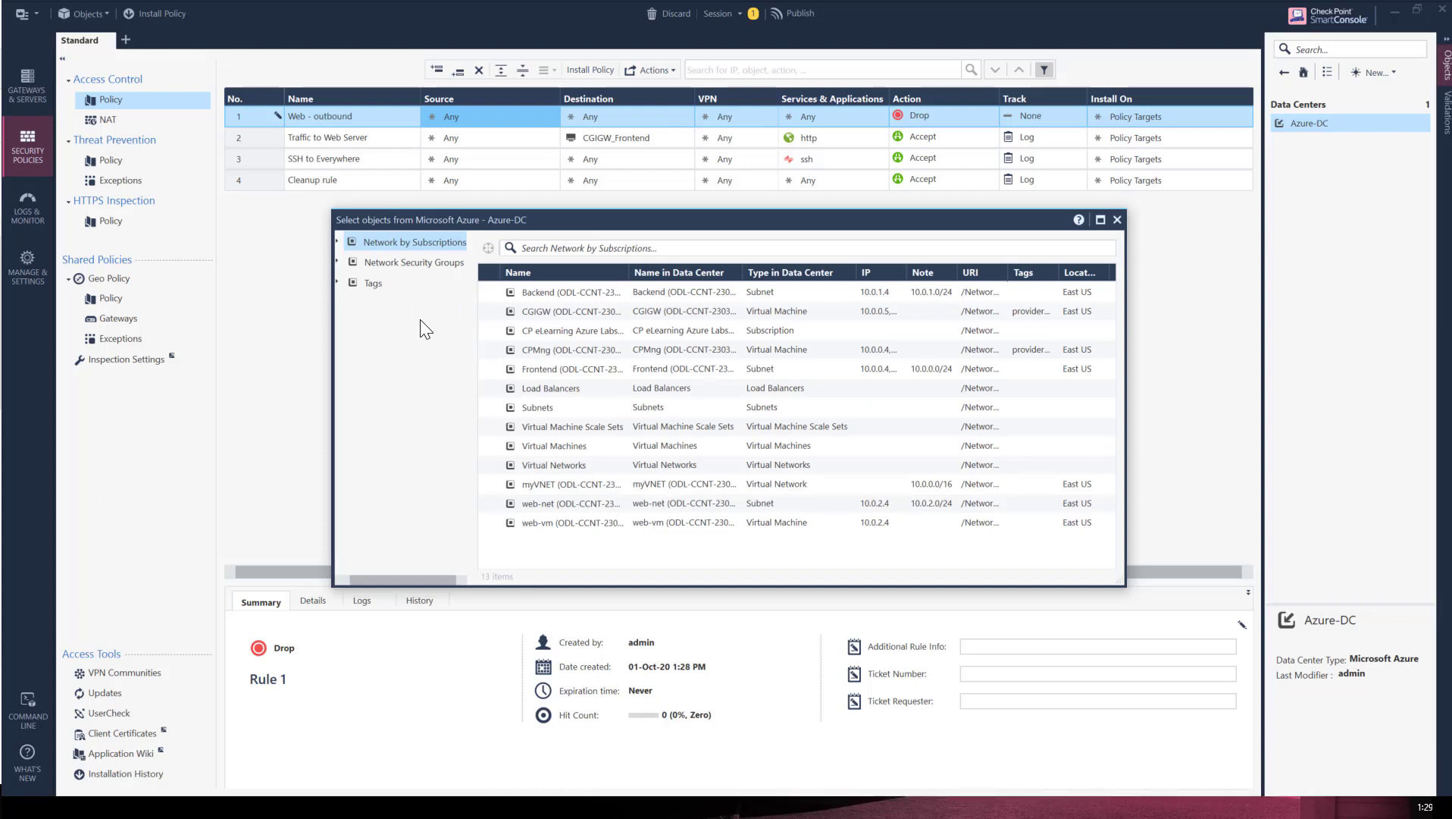
pyautogui.click(393, 264)
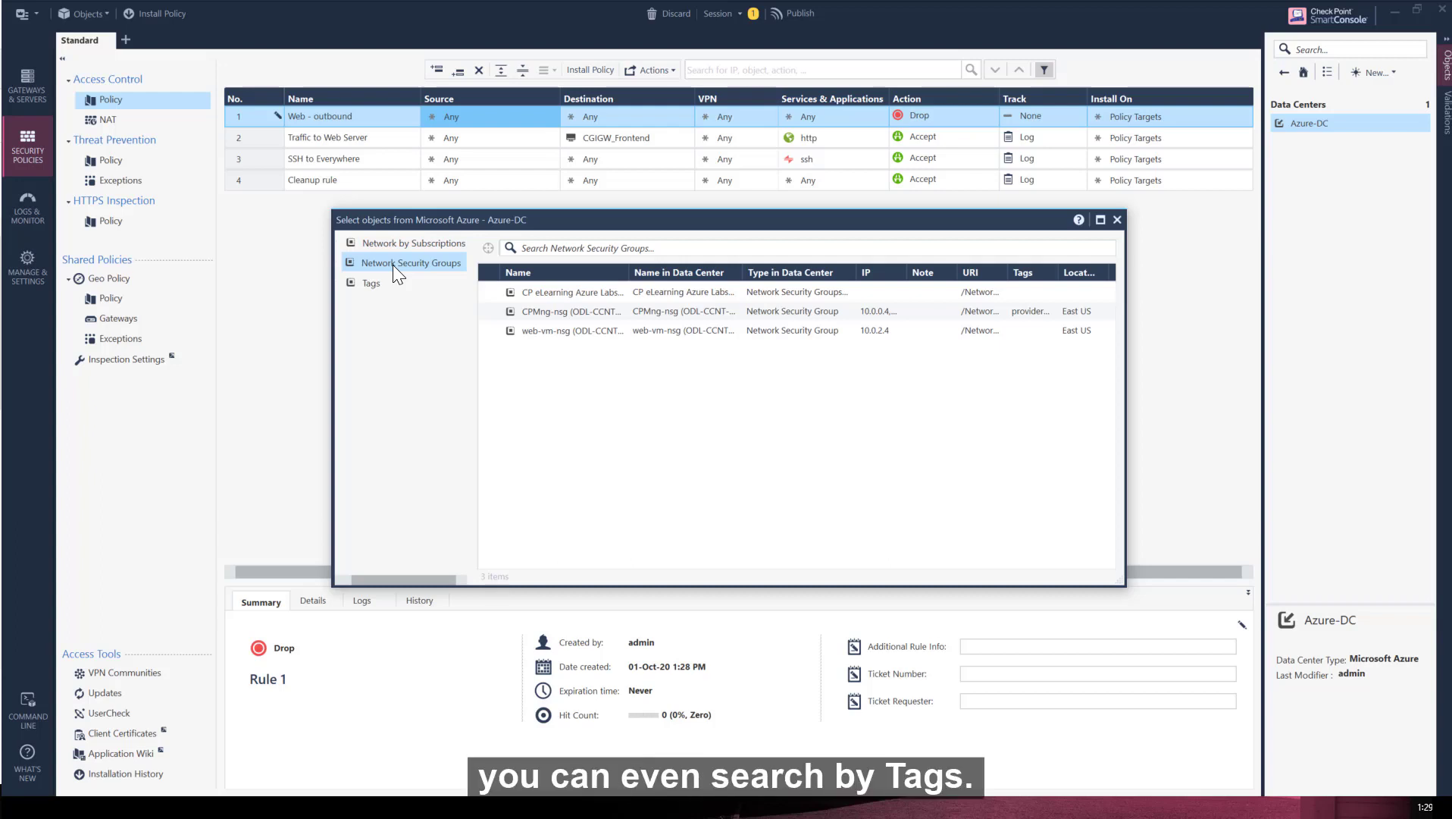
pyautogui.click(377, 282)
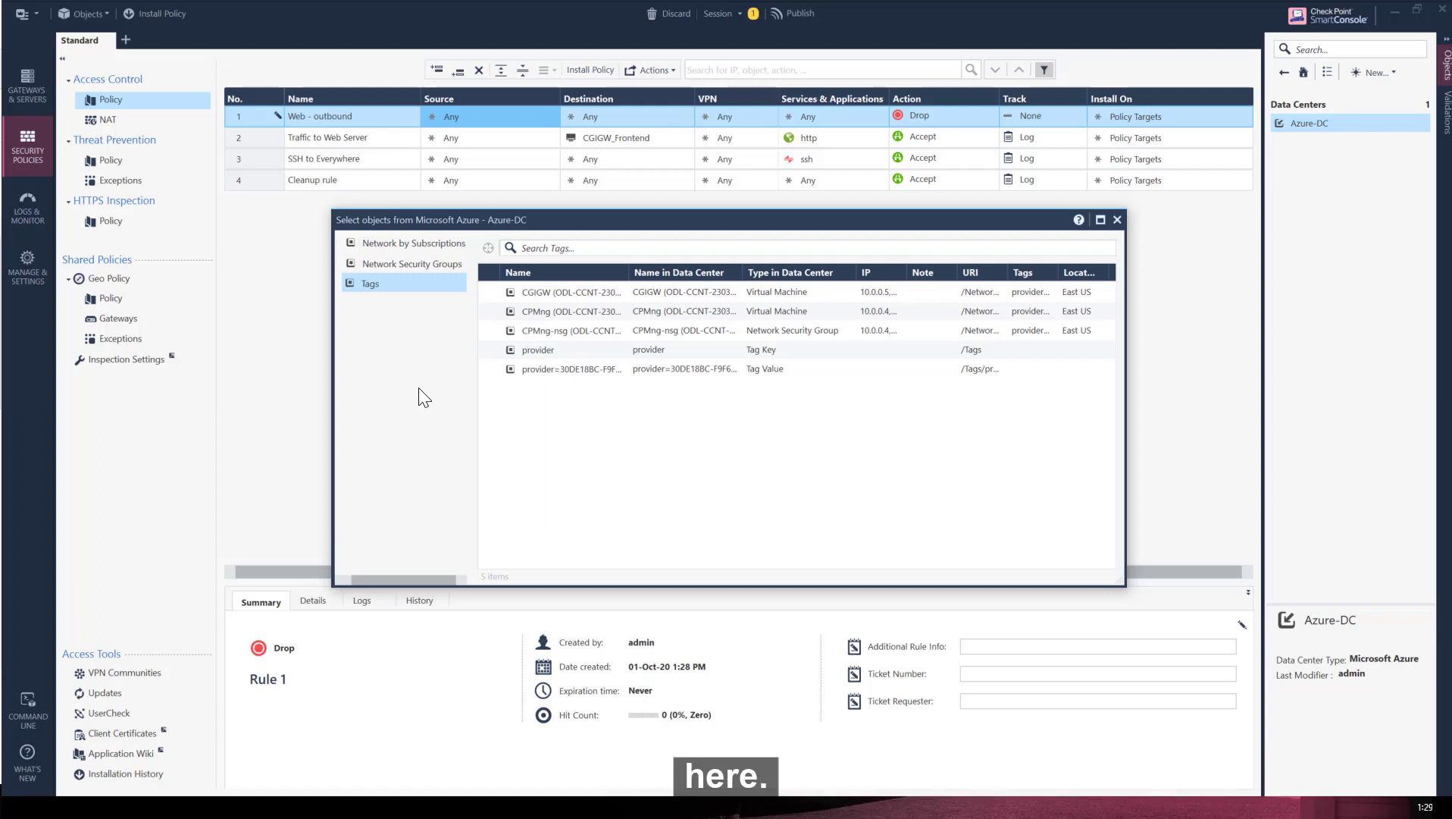
# - Add the web-vm virtual machine from Network by Subscriptions as rule 1's source and close the picker
pyautogui.click(391, 262)
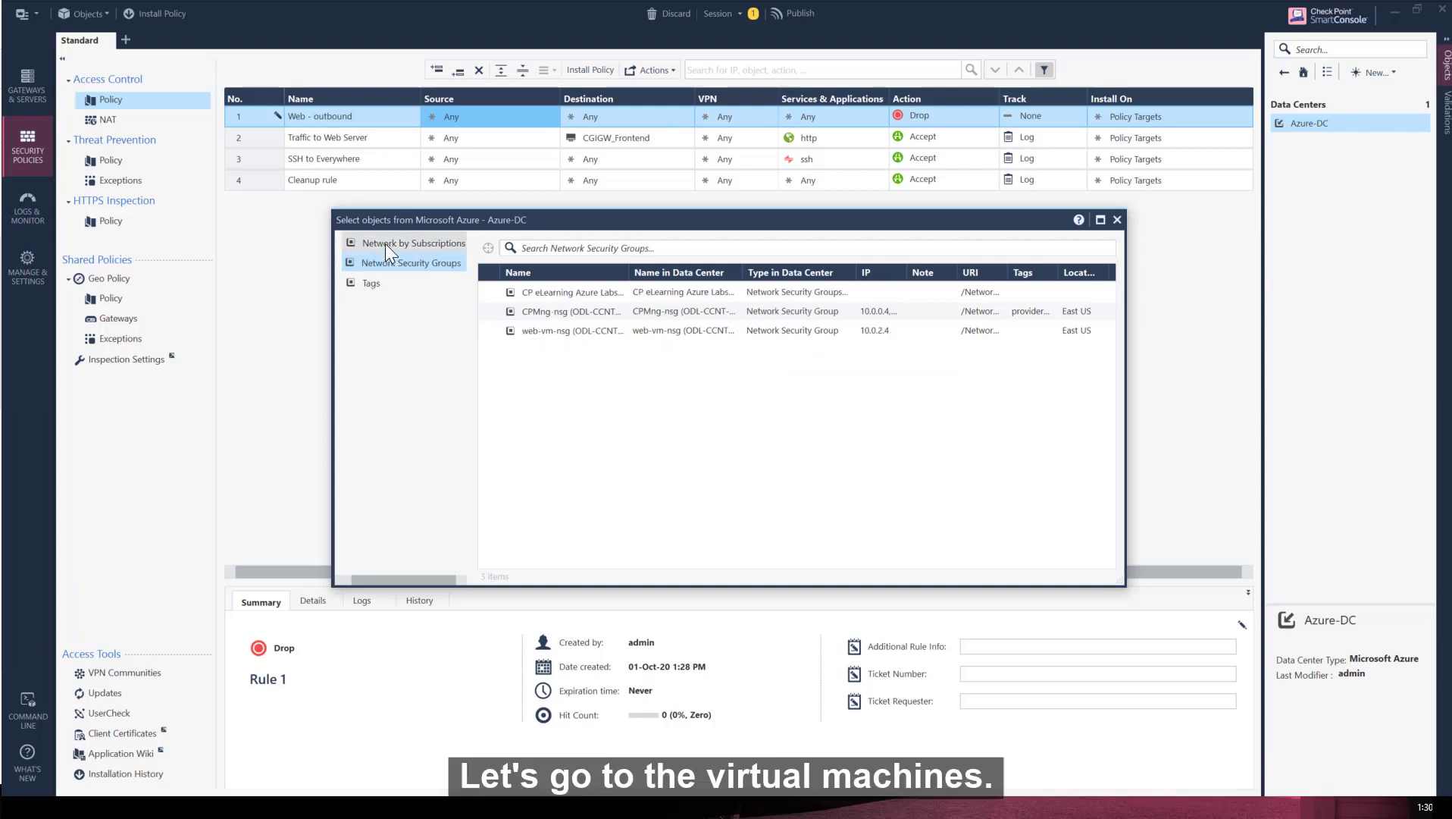
pyautogui.click(384, 243)
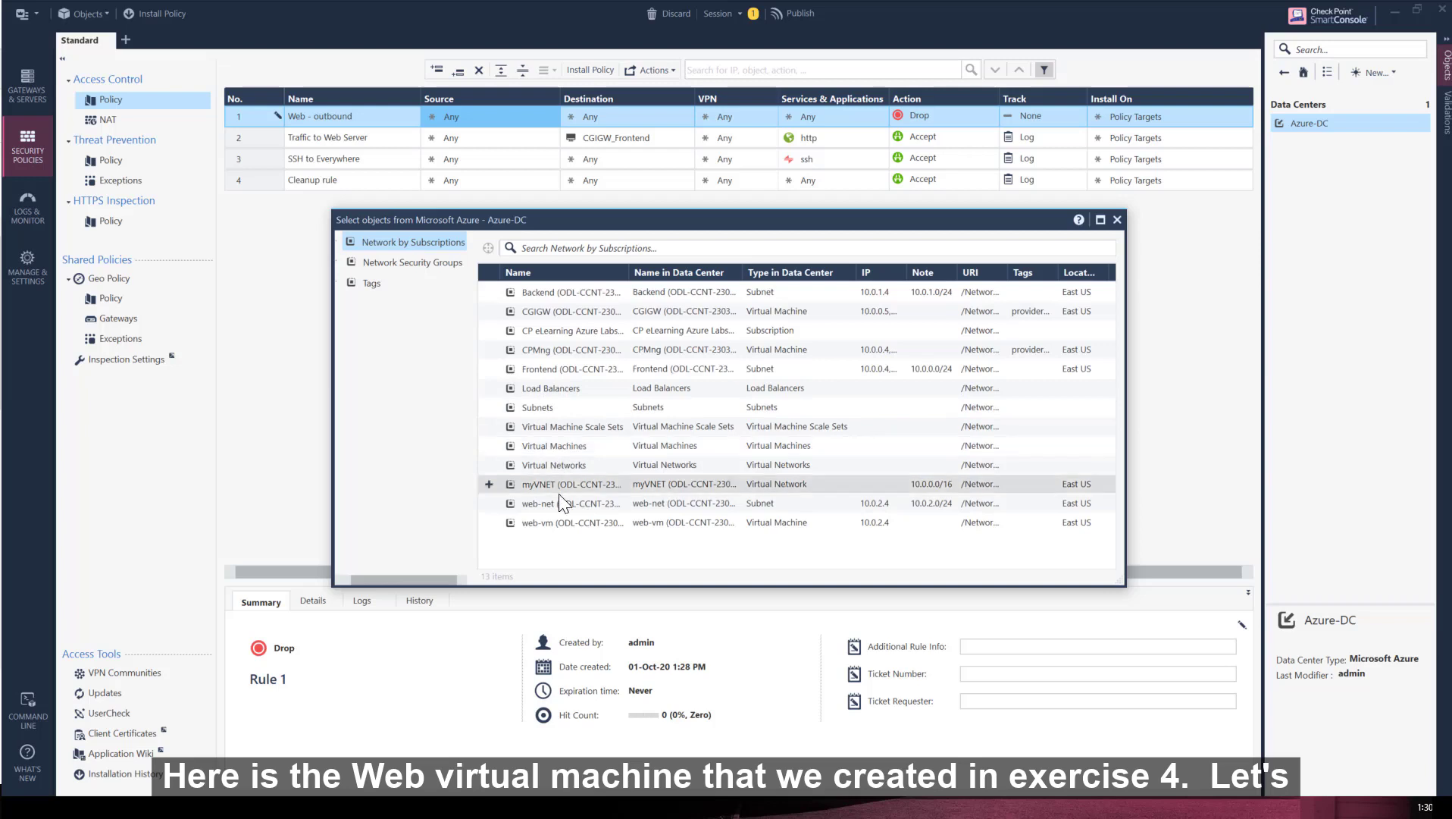
pyautogui.click(489, 522)
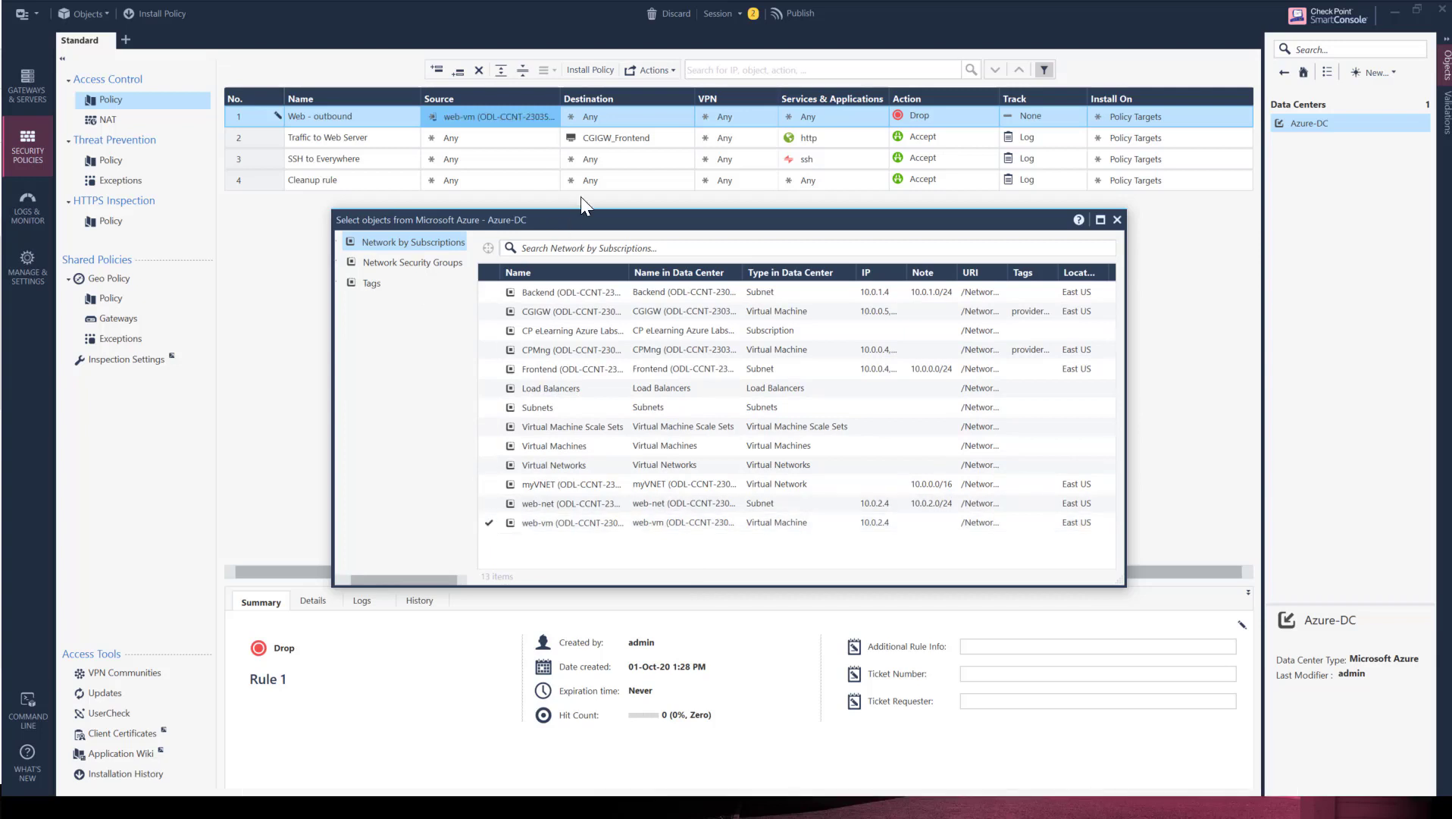
pyautogui.click(1117, 220)
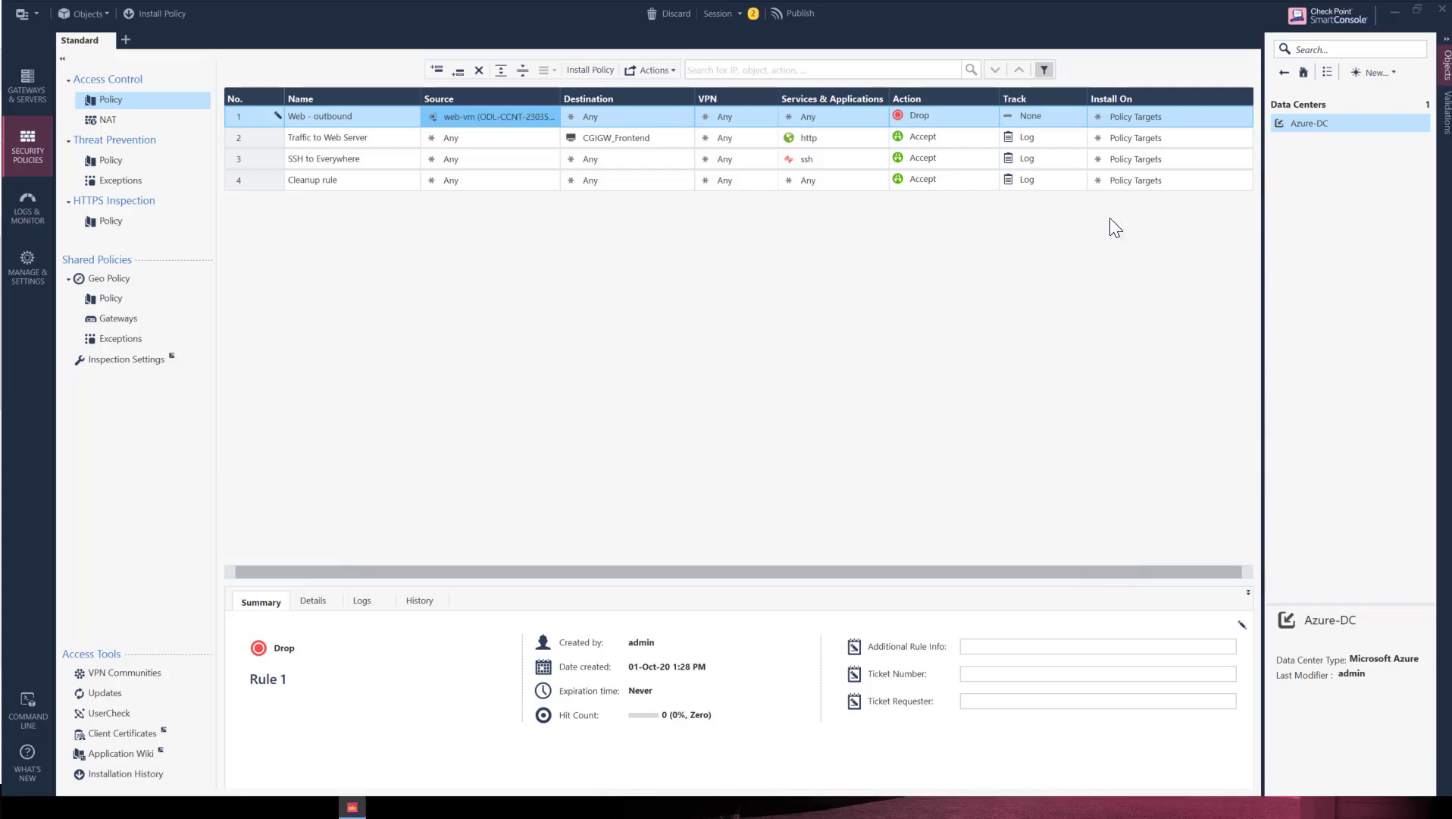
# - Set rule 1's Action to Accept and its Track to Log
pyautogui.click(928, 114)
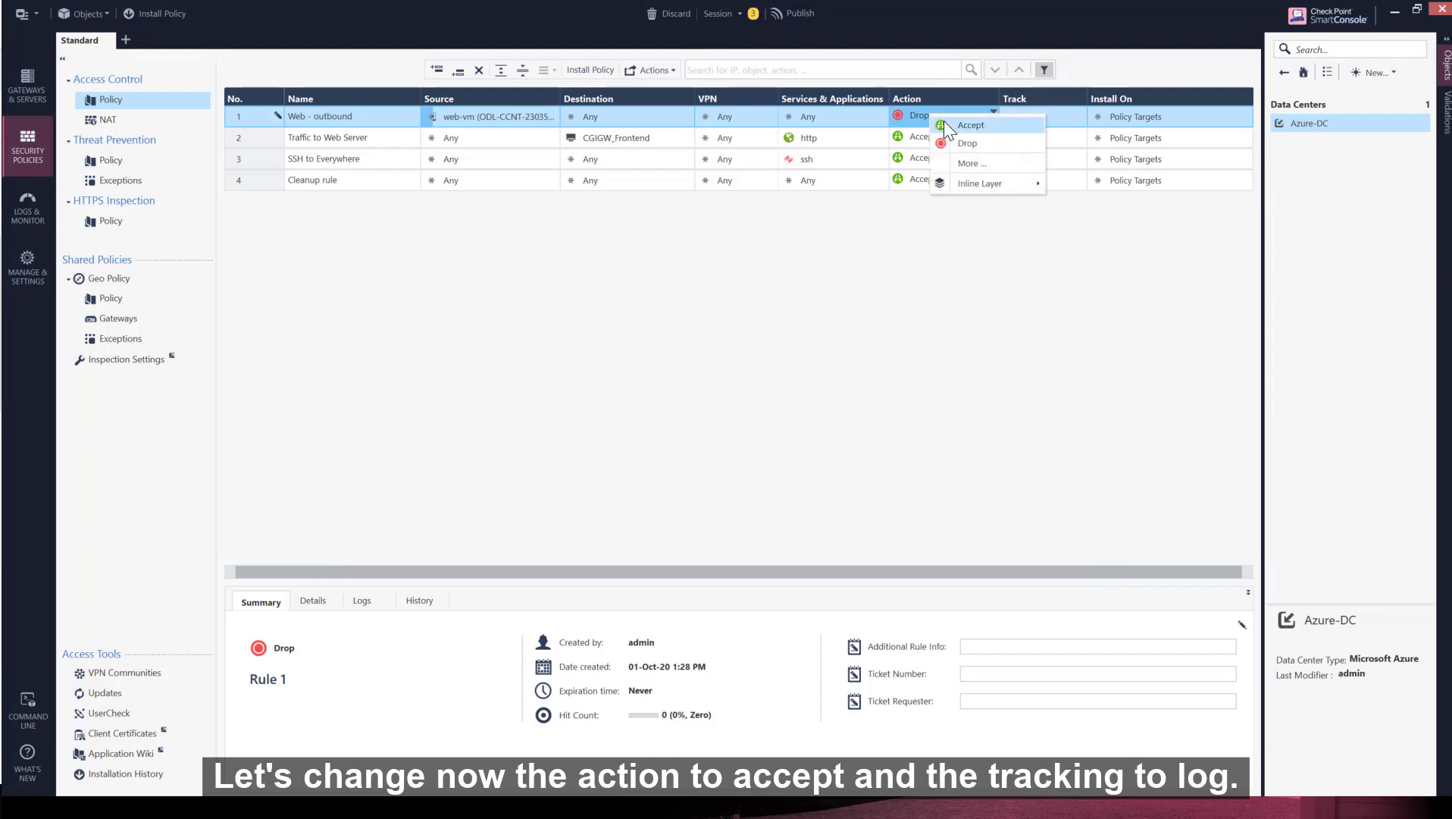
pyautogui.click(956, 124)
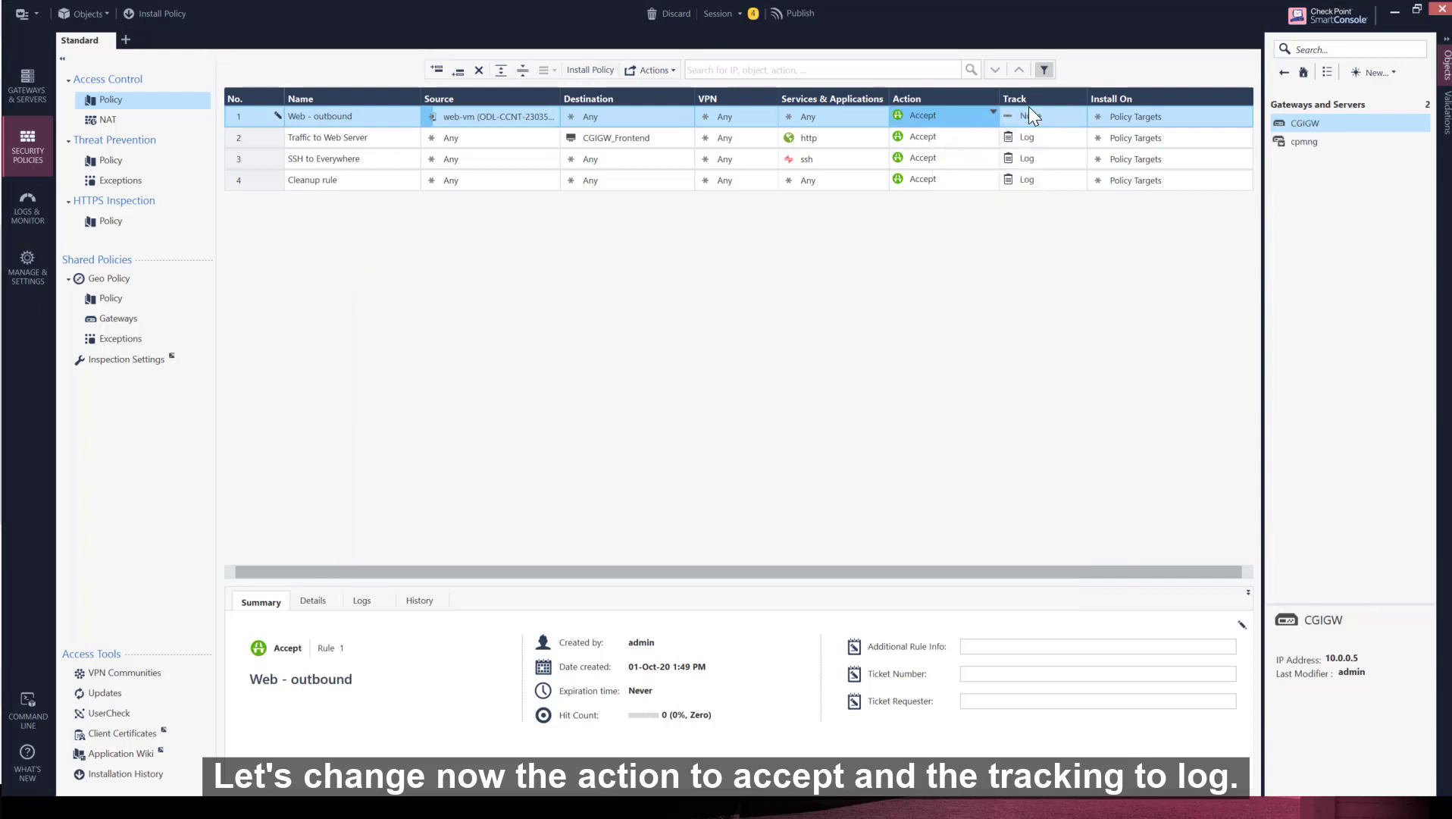
pyautogui.click(1031, 114)
pyautogui.click(1056, 142)
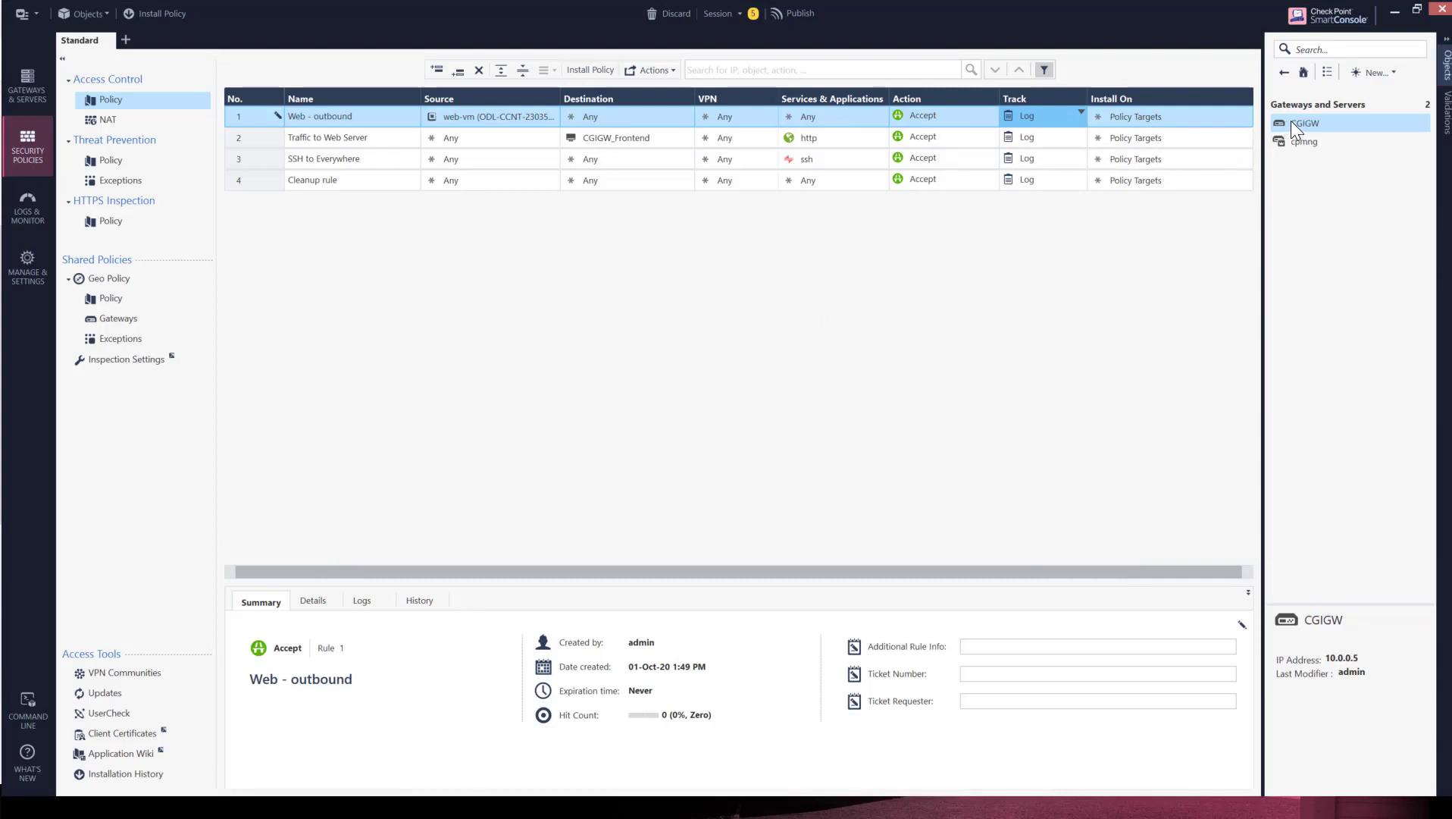
# - Enable 'Hide internal networks behind the Gateway's external IP' on CGIGW, accepting the duplicate-IP warning
pyautogui.moveTo(1292, 123)
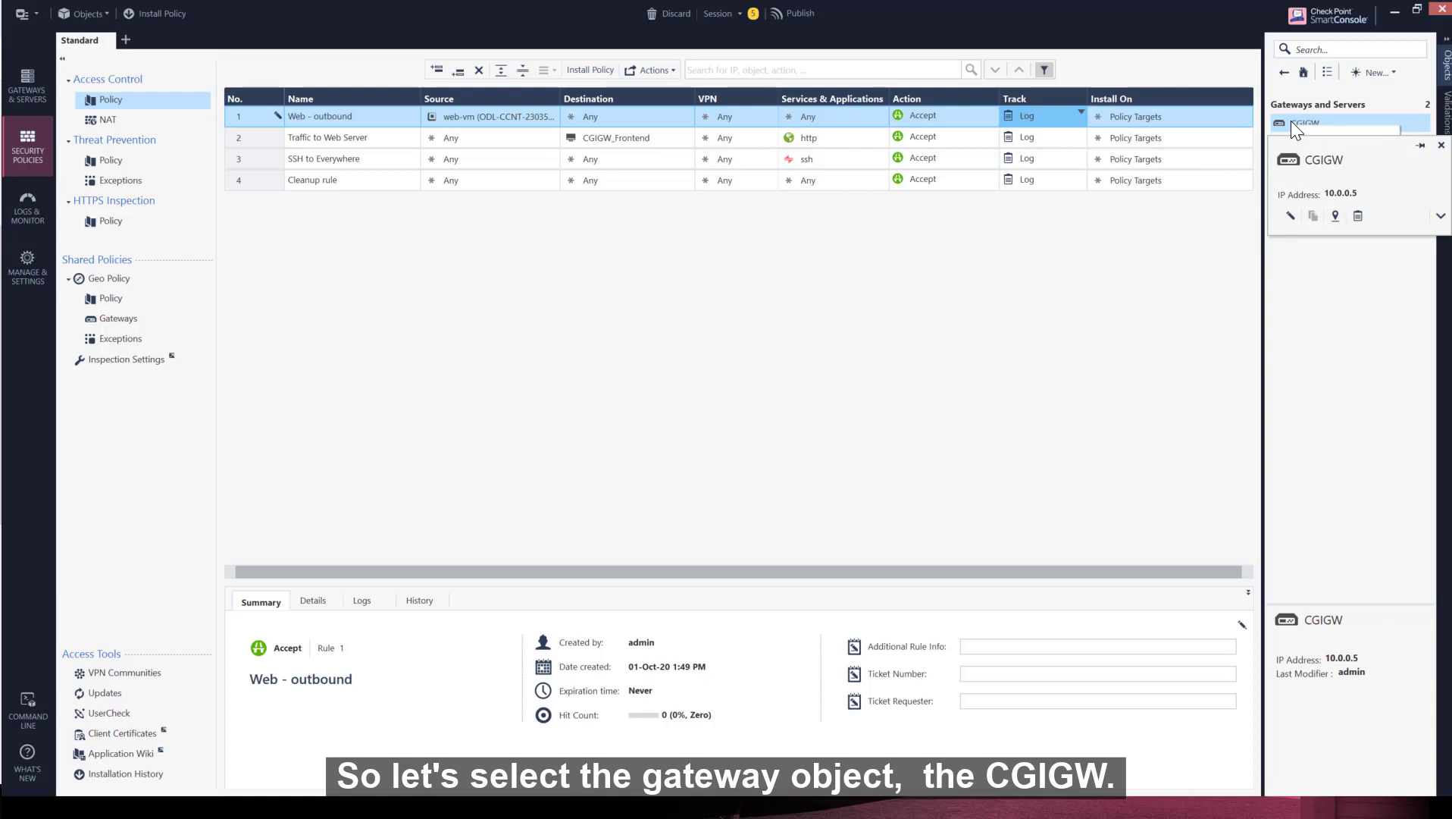
pyautogui.click(1290, 122)
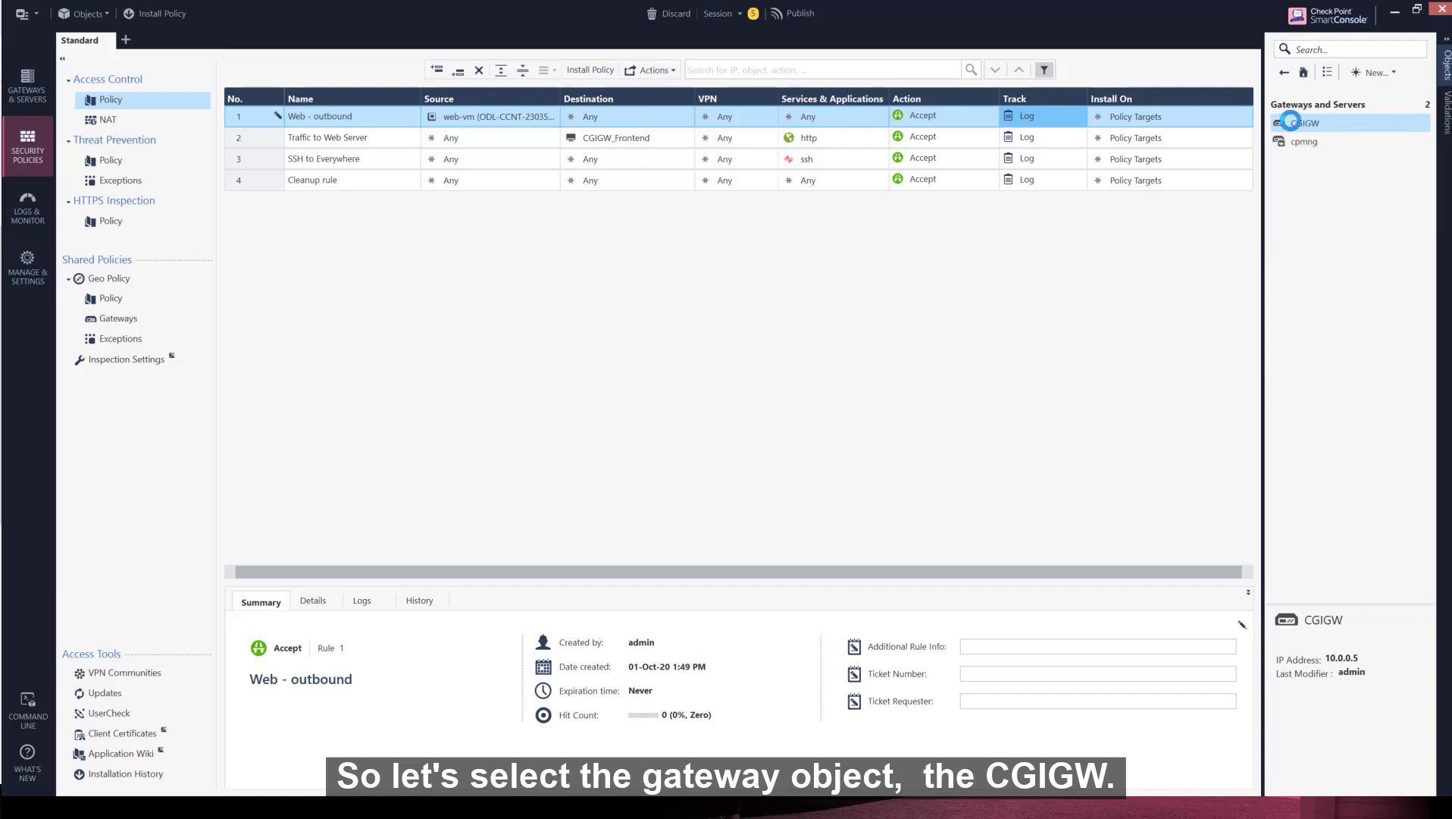
pyautogui.doubleClick(1290, 122)
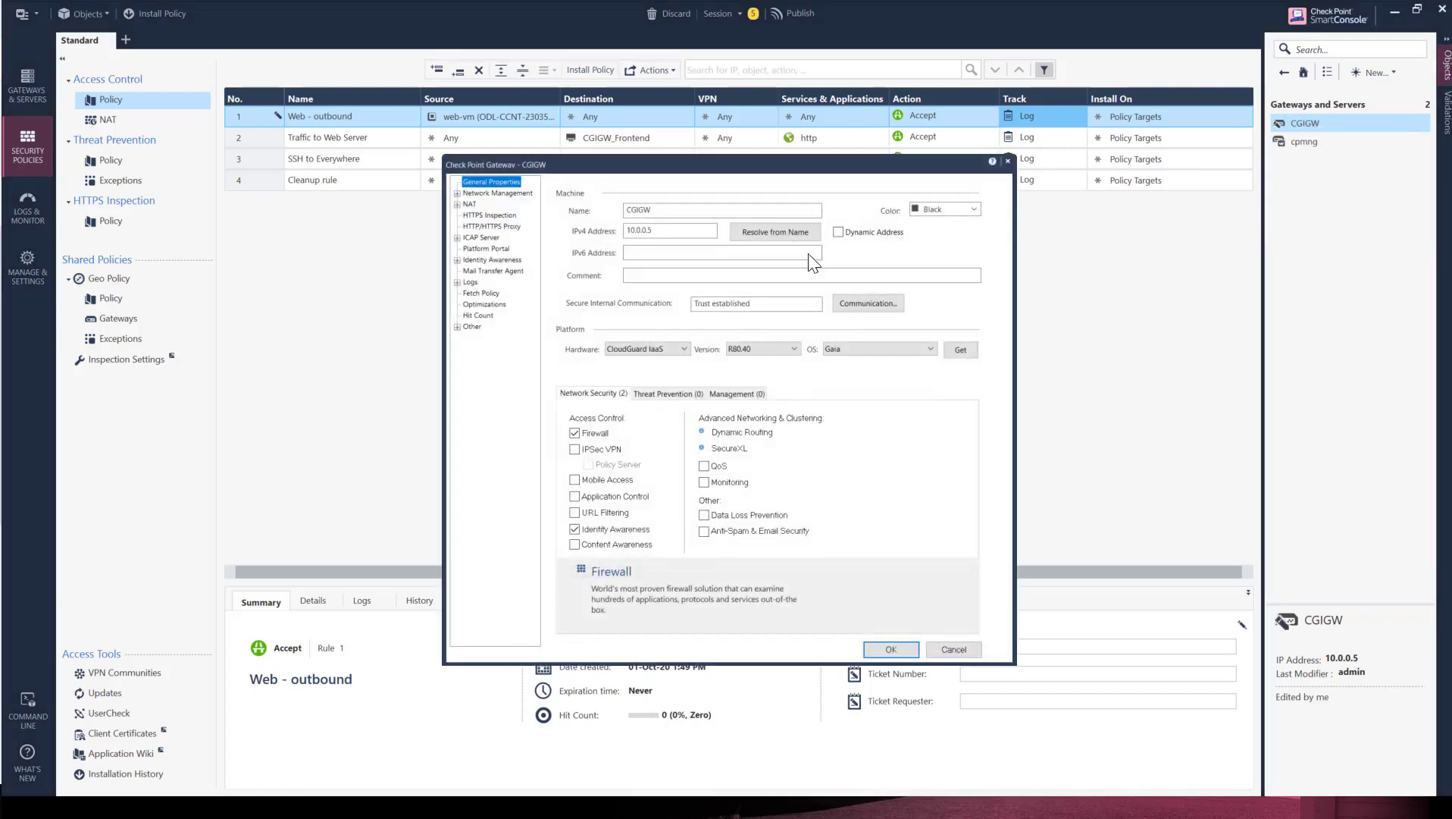
pyautogui.click(469, 204)
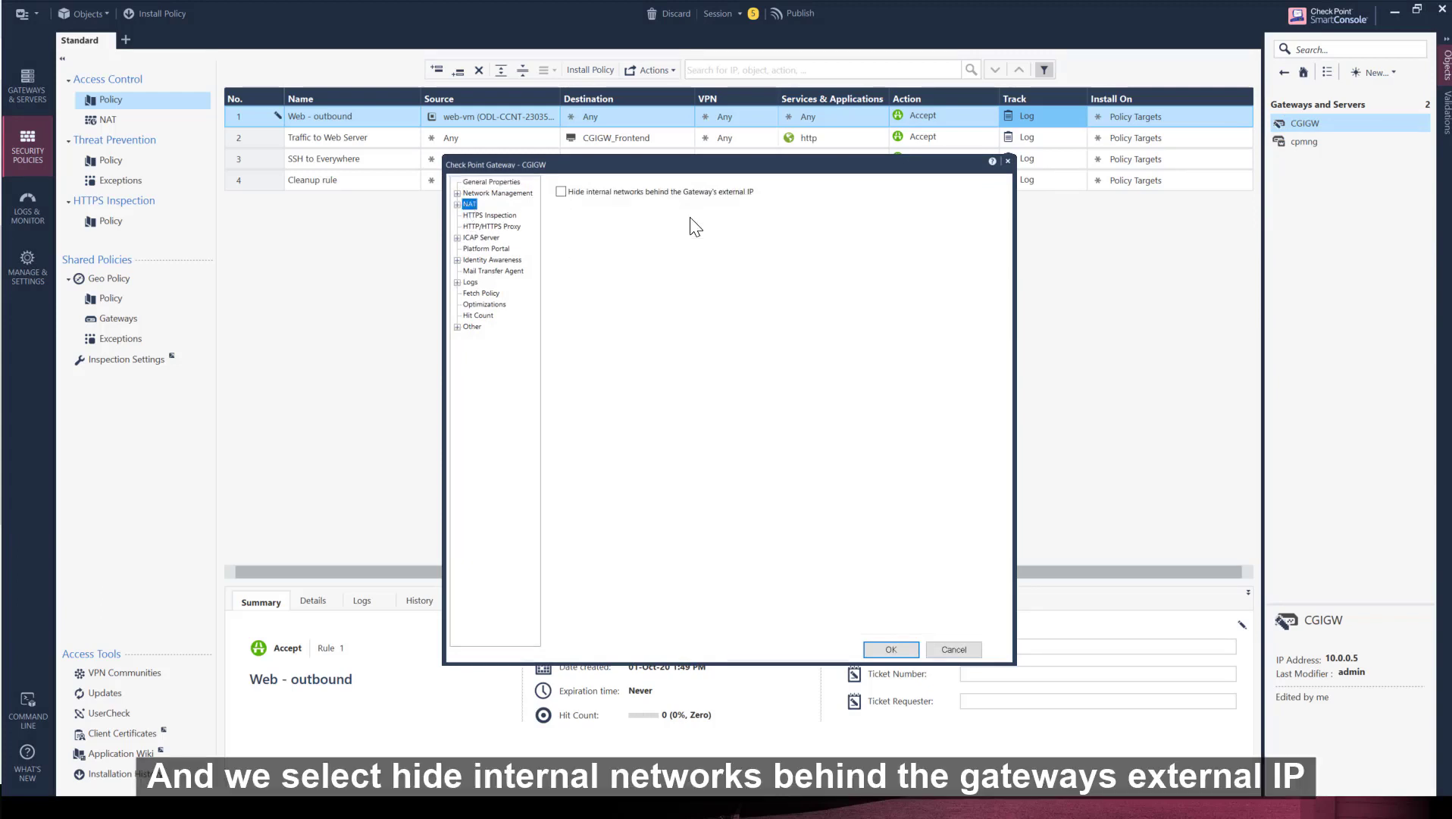
pyautogui.click(561, 191)
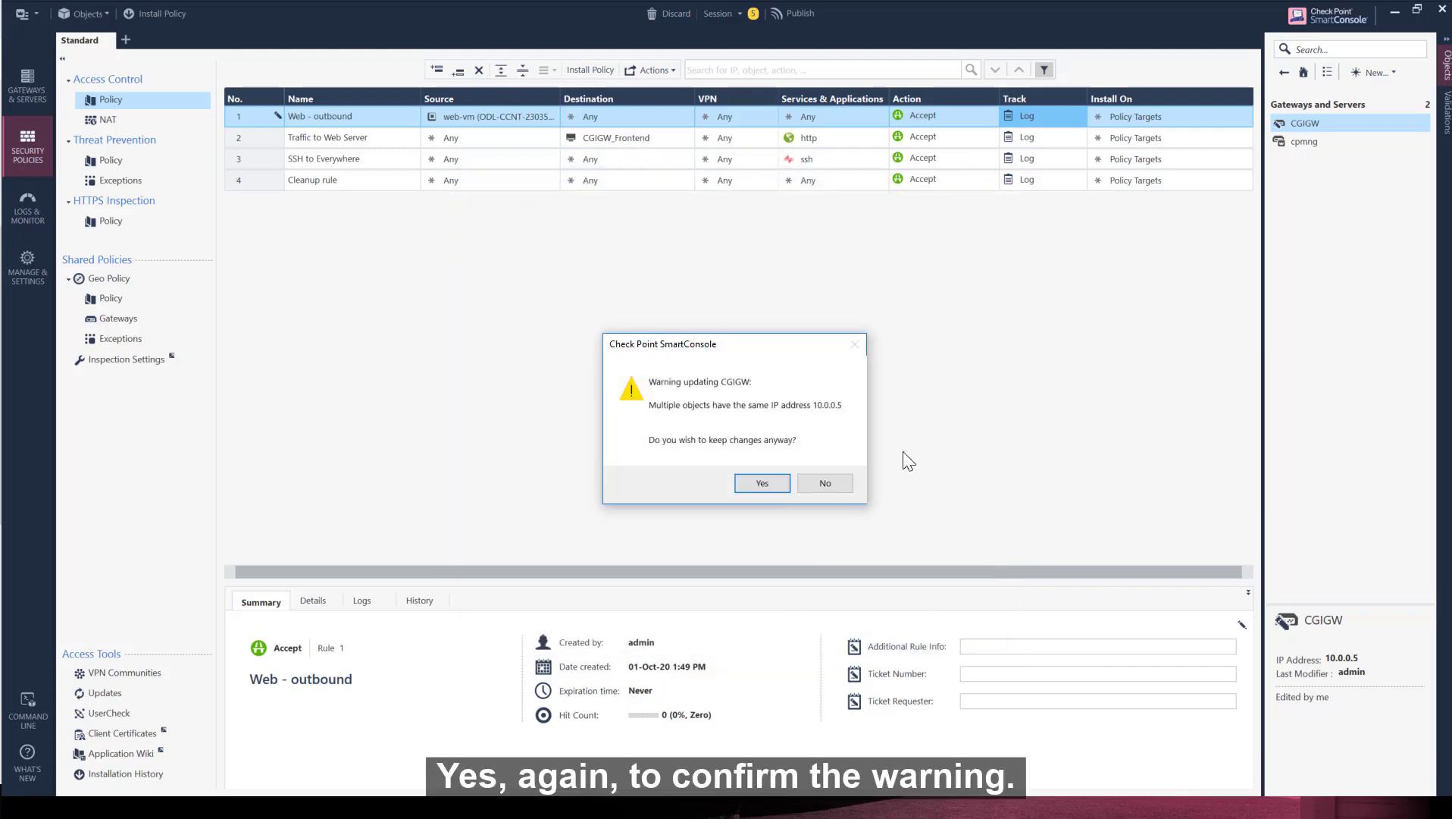
pyautogui.click(761, 483)
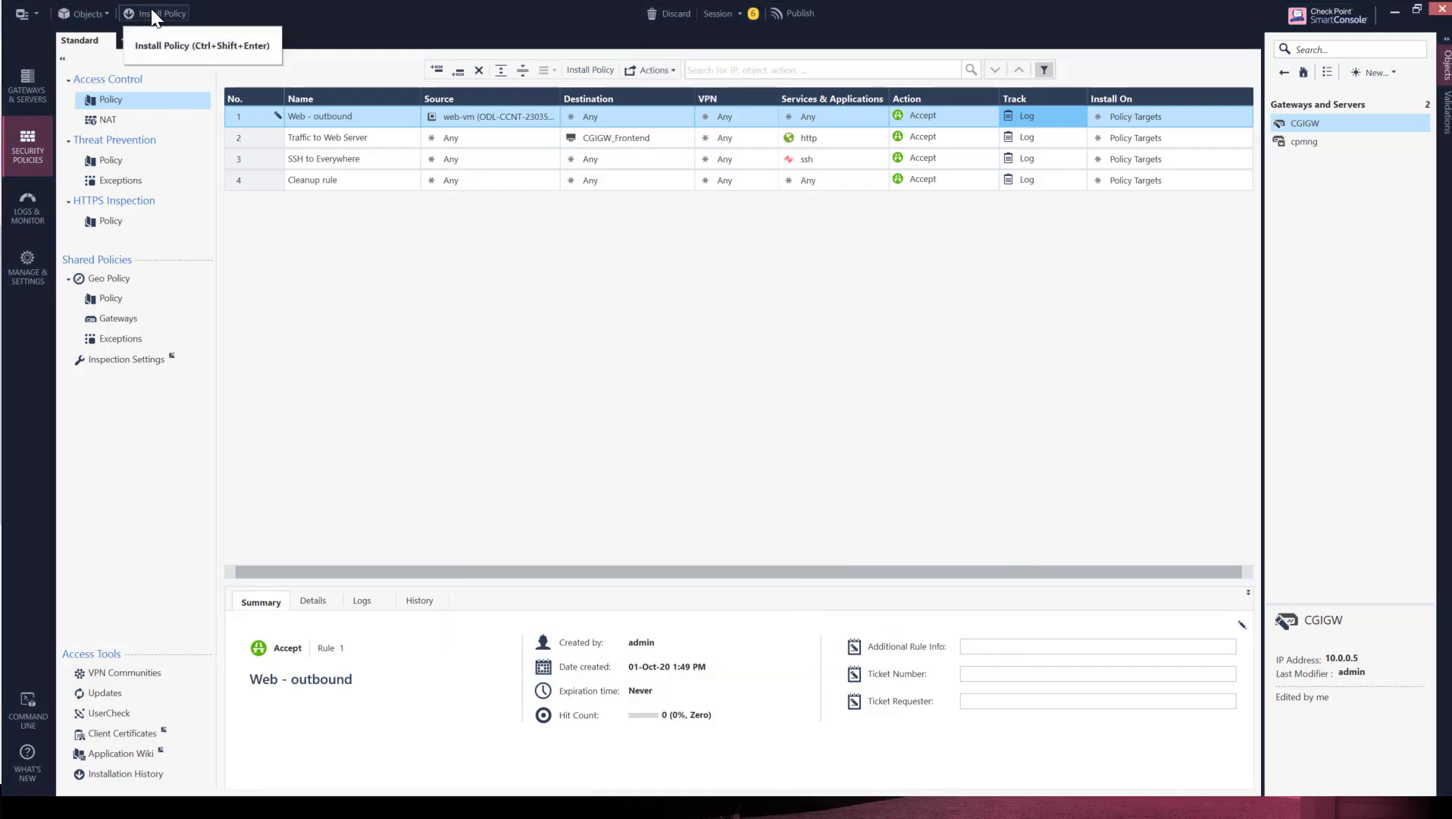
# - Publish and install the Standard policy on CGIGW, watching task details until it succeeds
pyautogui.click(151, 14)
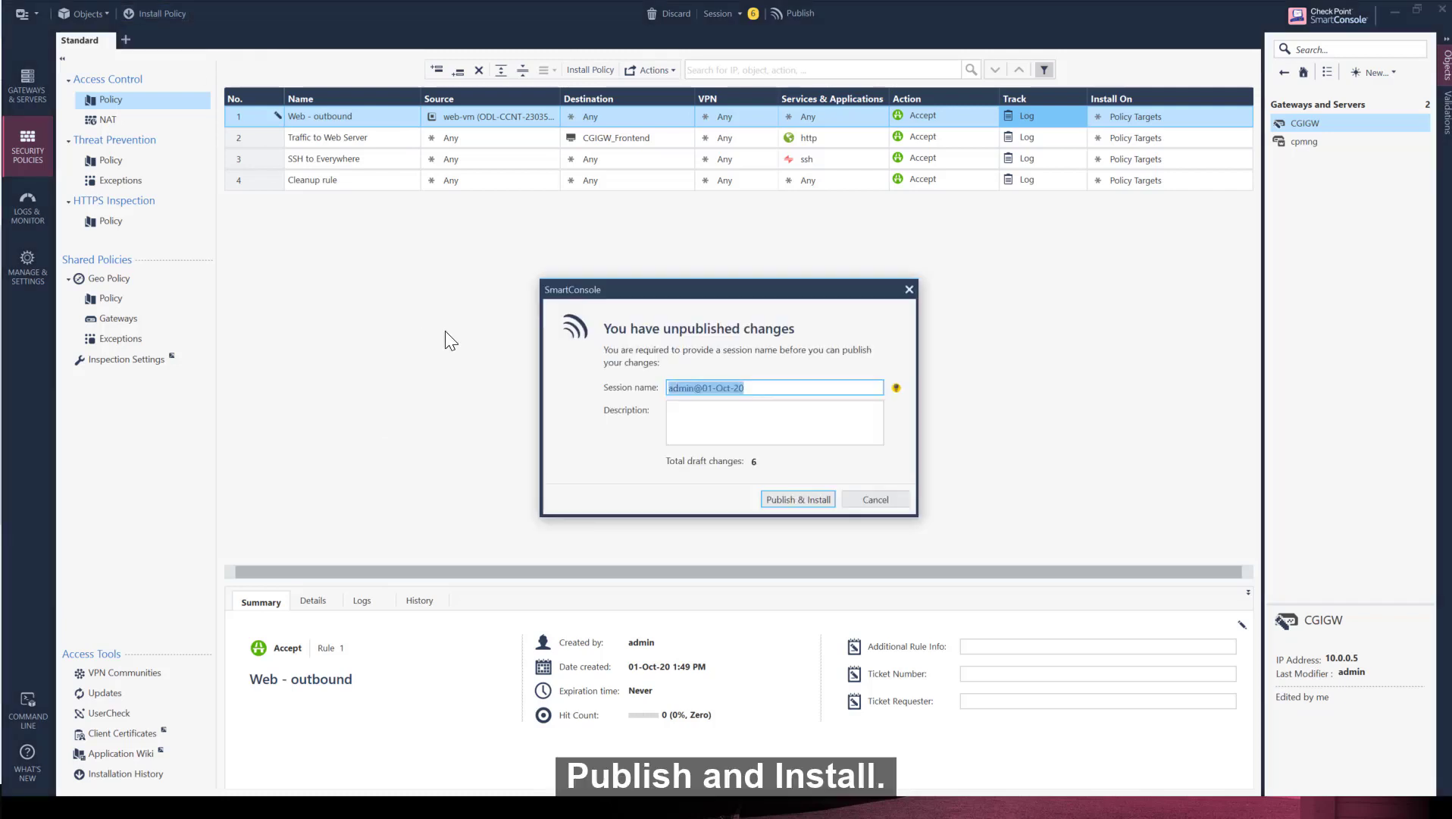
pyautogui.click(800, 501)
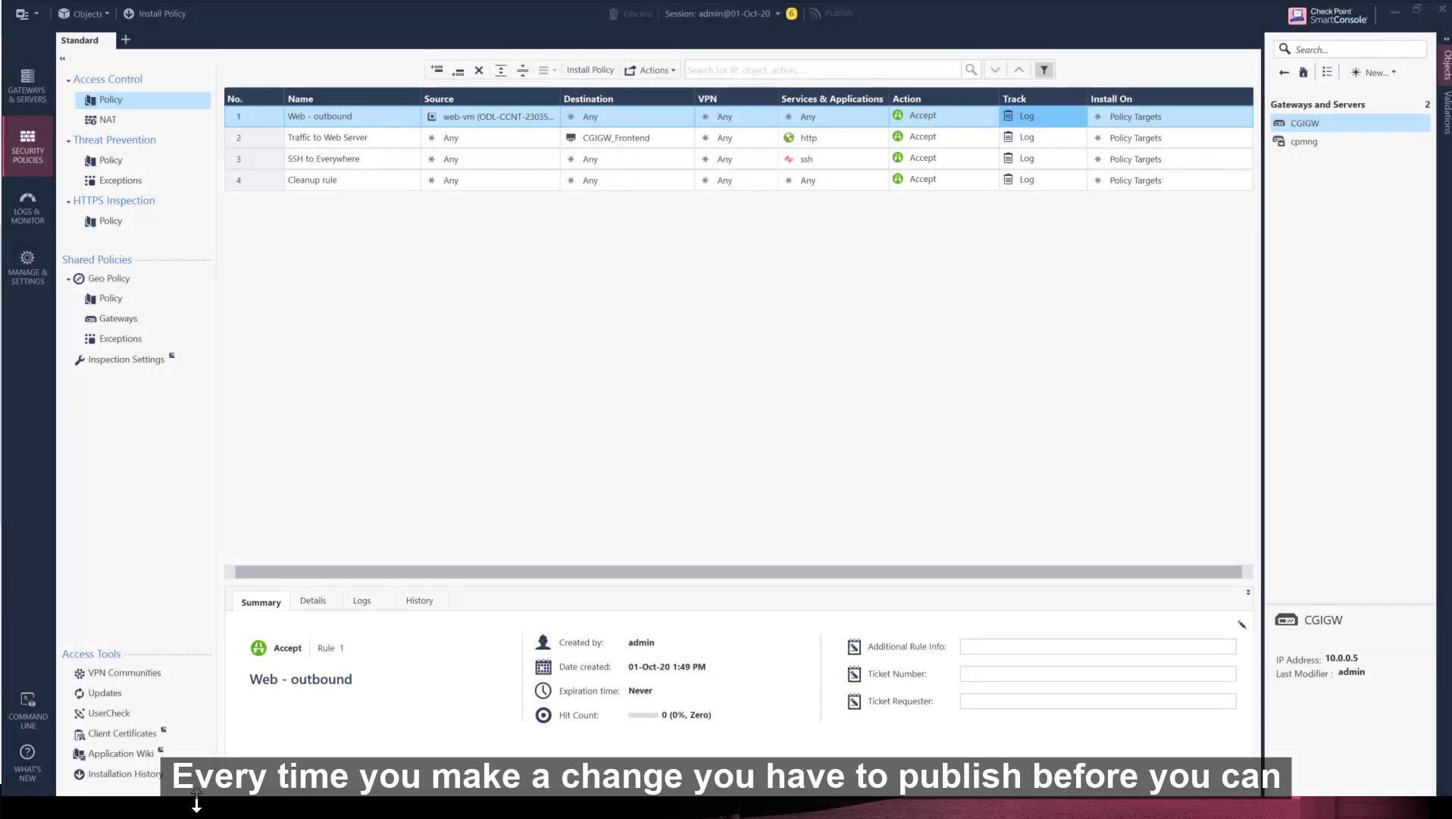
pyautogui.hotkey('ctrl', 'shift', 'Return')
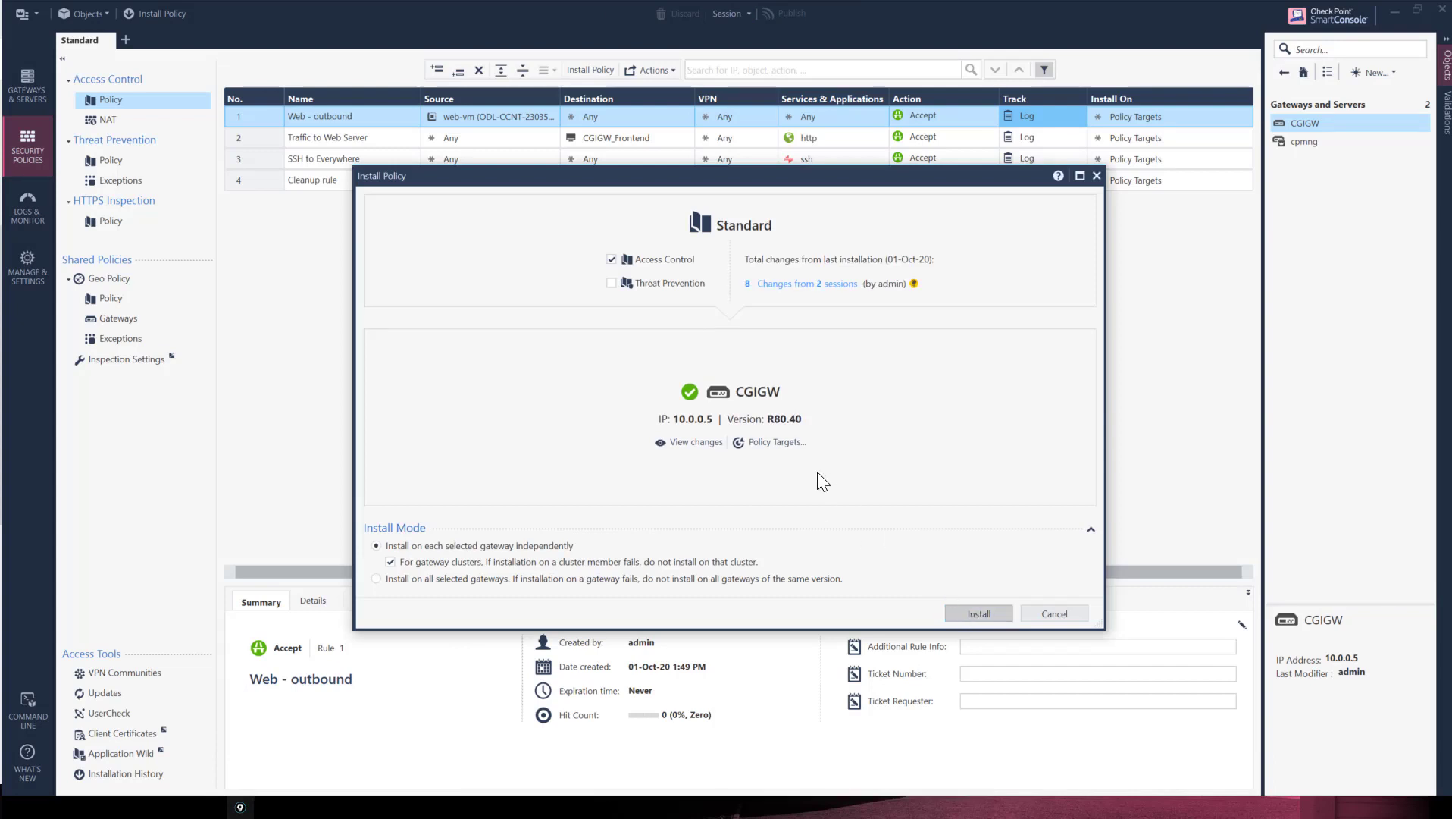
pyautogui.press('Return')
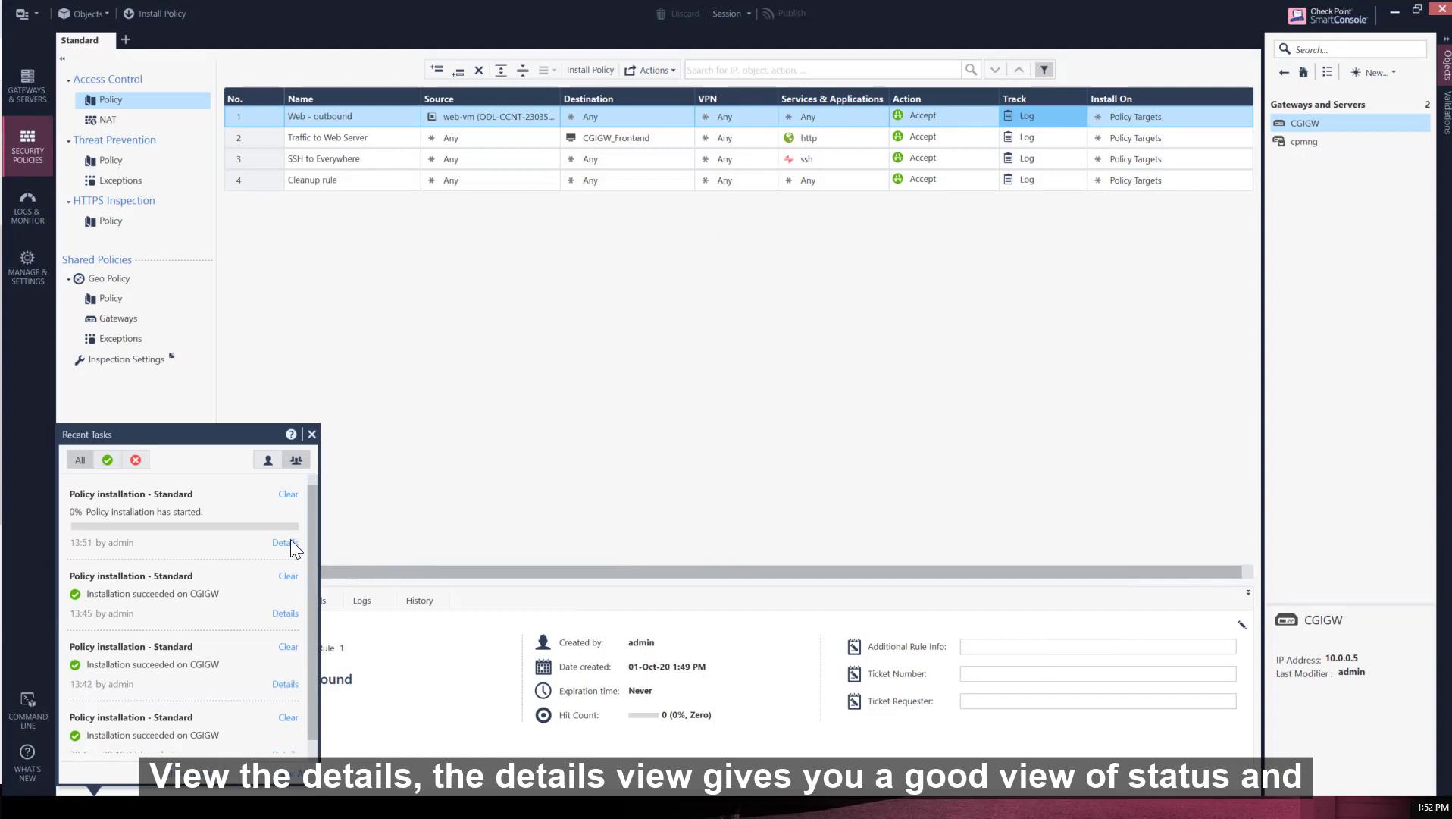
pyautogui.click(285, 542)
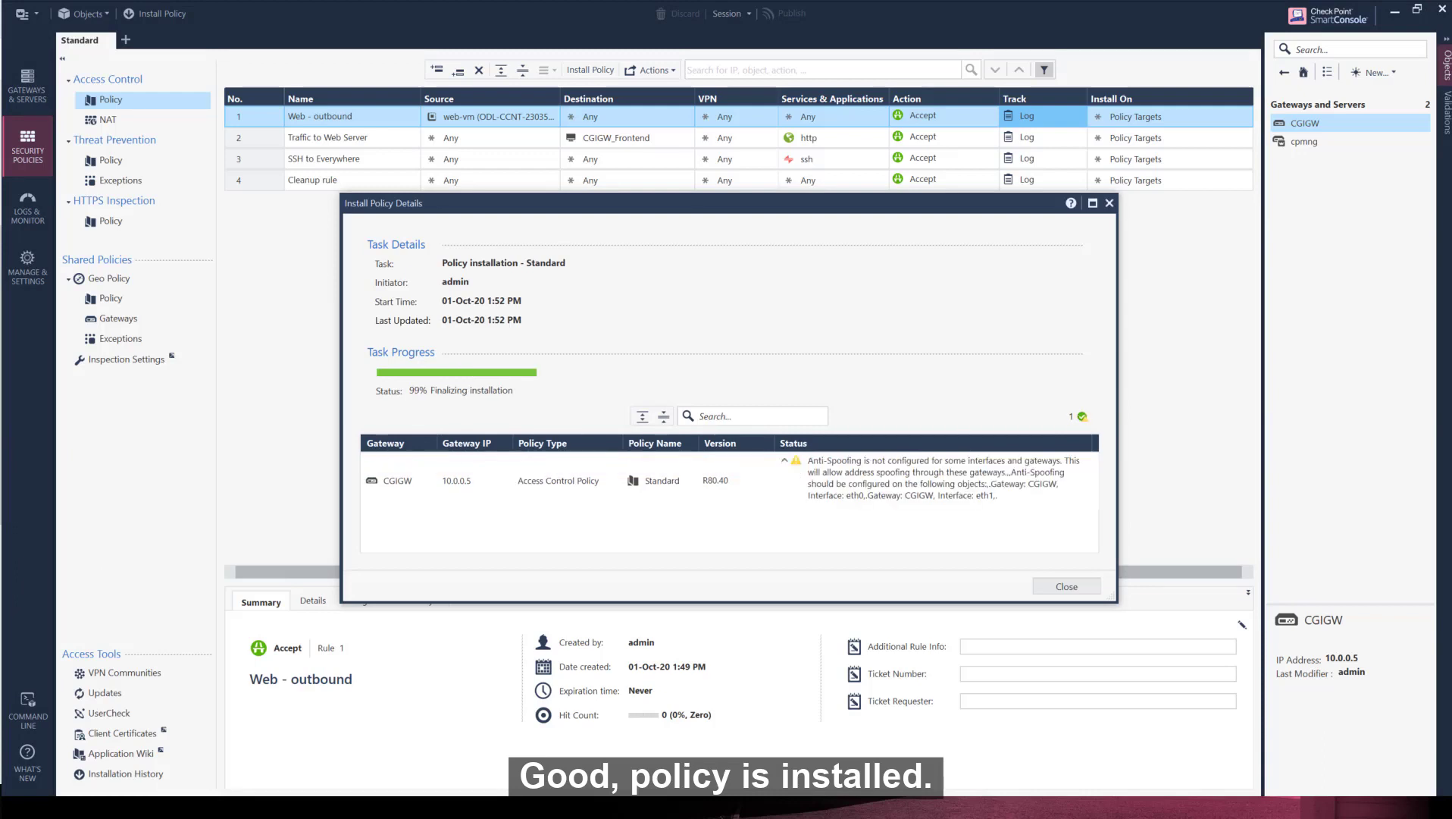
pyautogui.click(1069, 588)
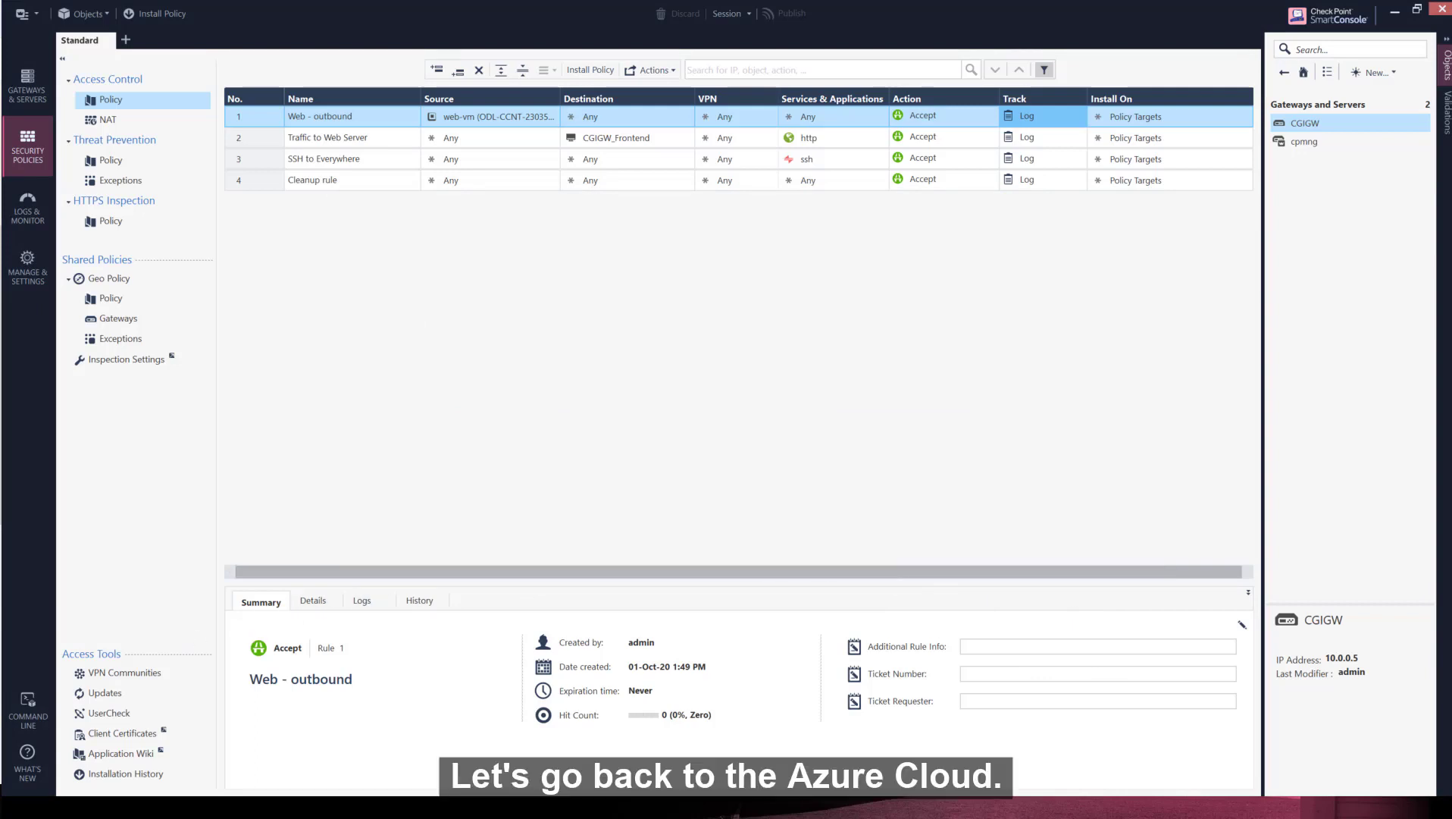
# - In the Azure portal, open web-vm from Recent resources and connect its Serial console
pyautogui.hotkey('alt', 'Tab')
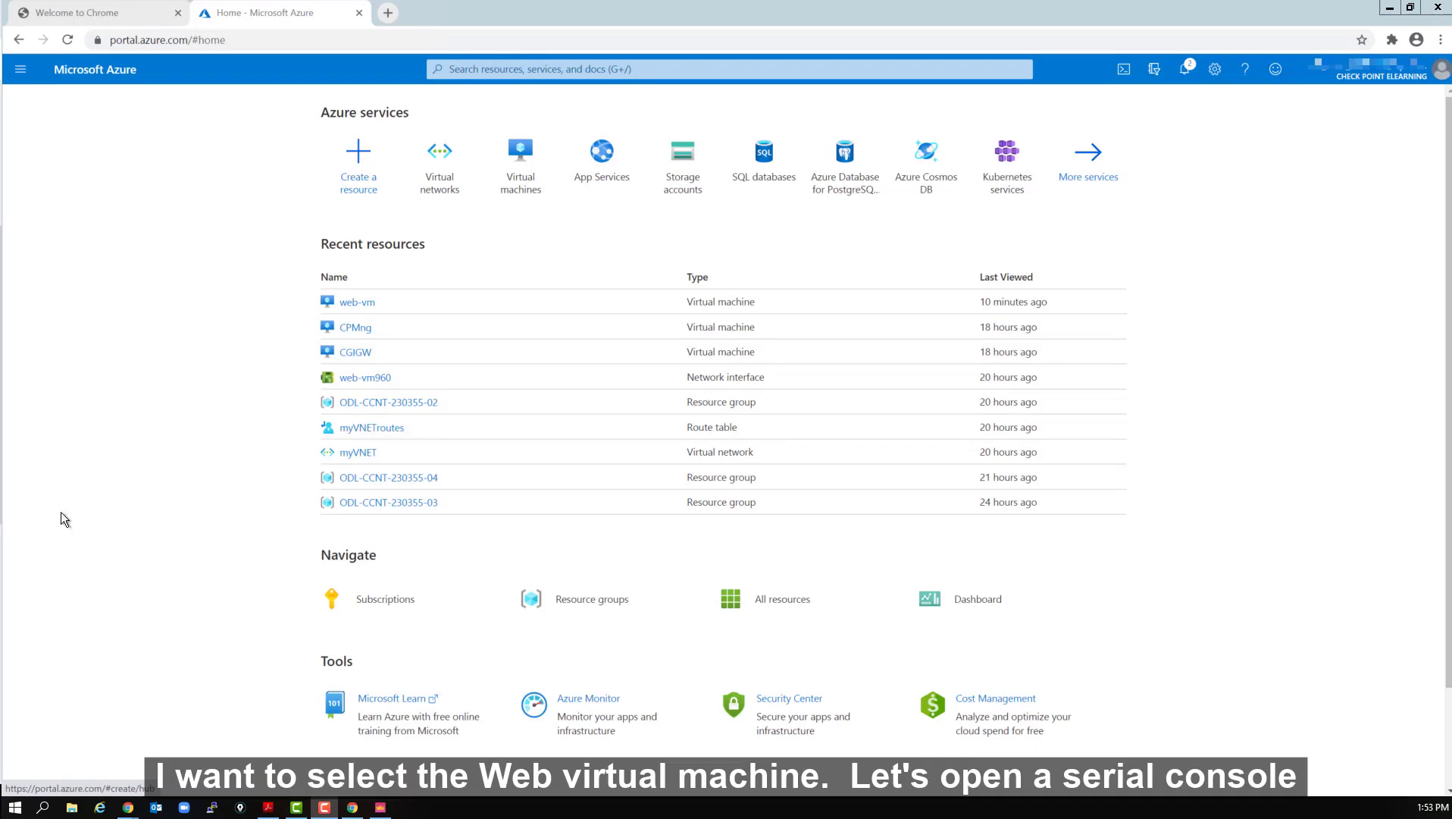
pyautogui.click(356, 306)
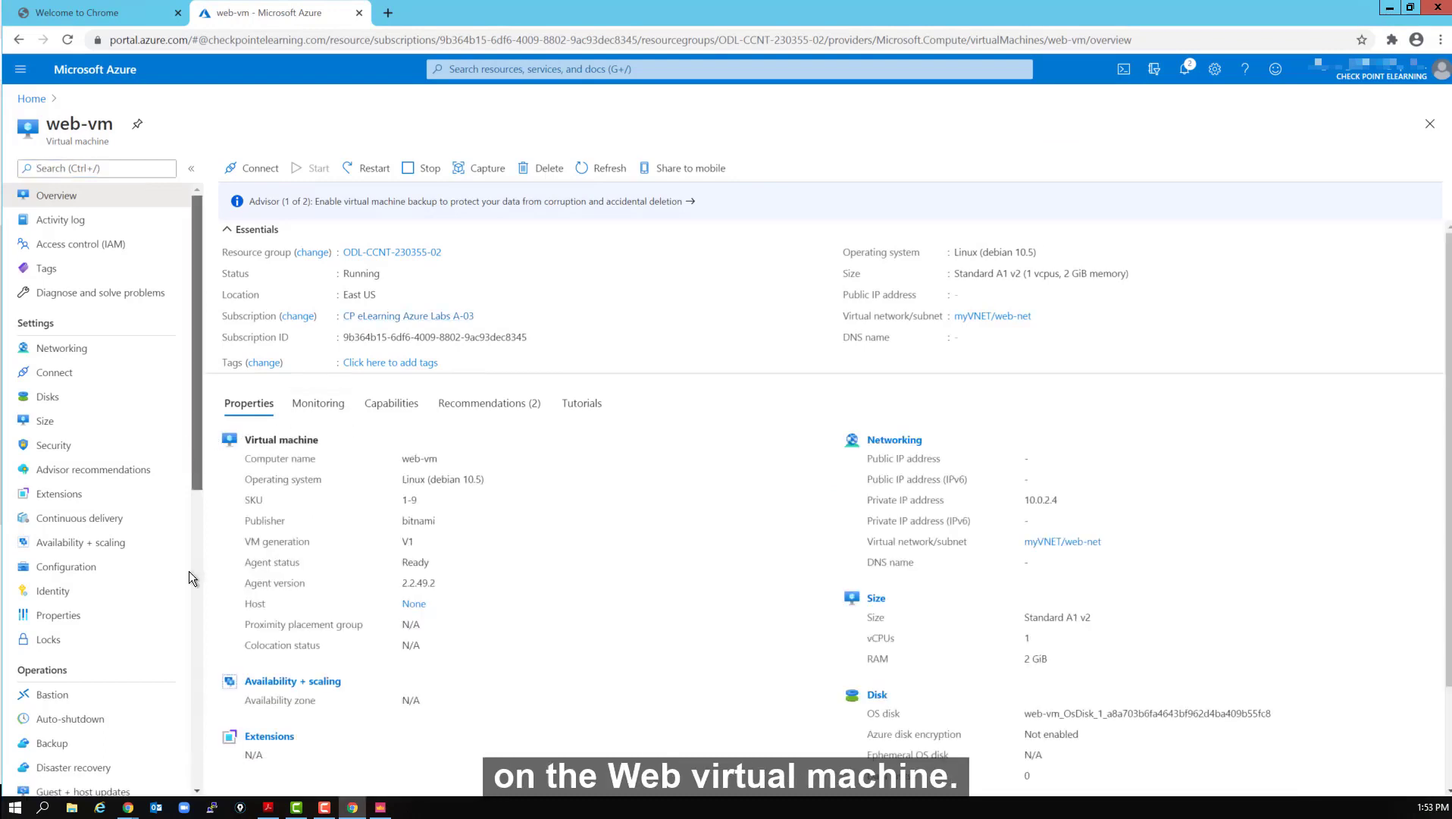
pyautogui.scroll(-8, 188, 570)
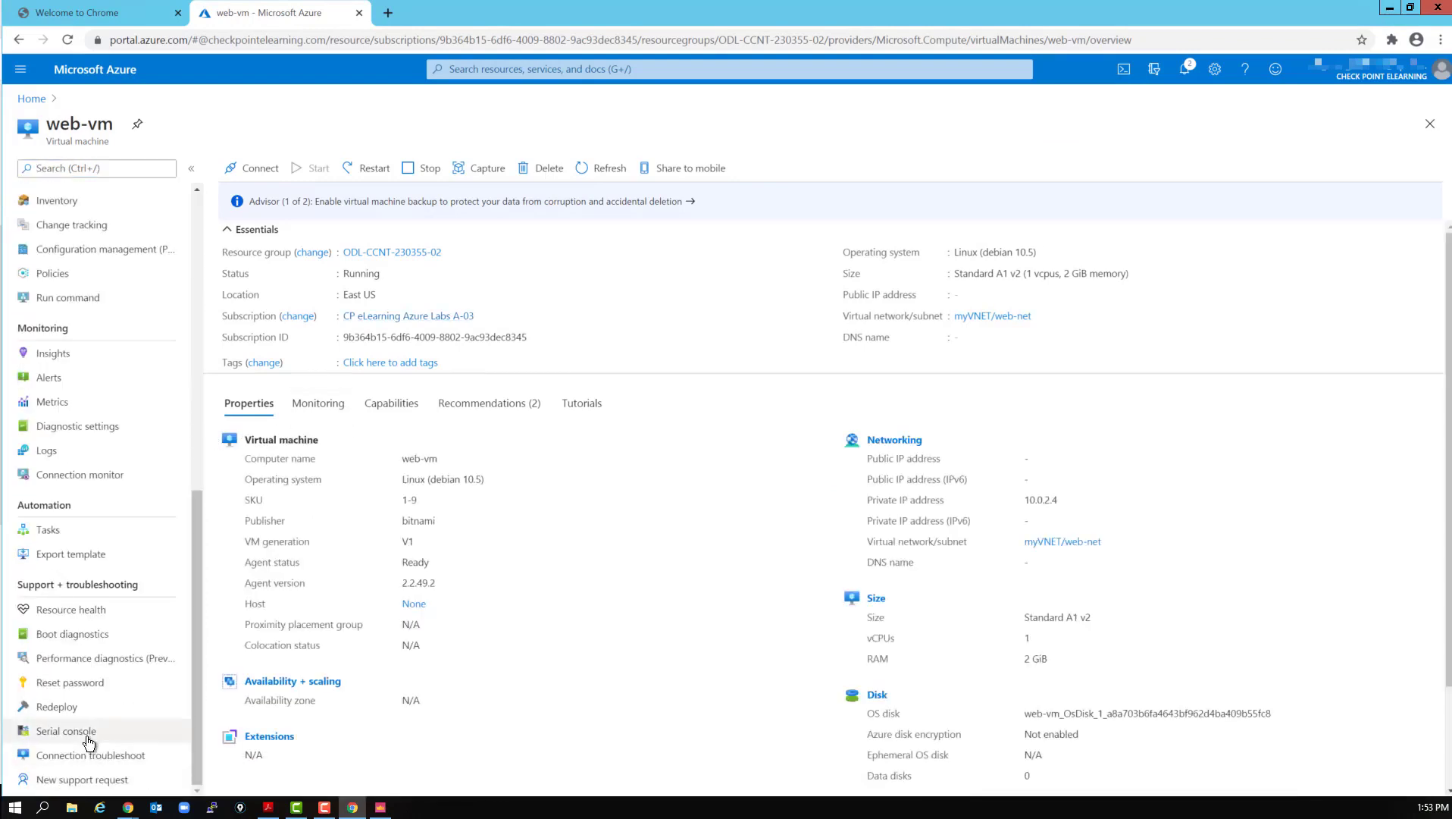
pyautogui.click(87, 735)
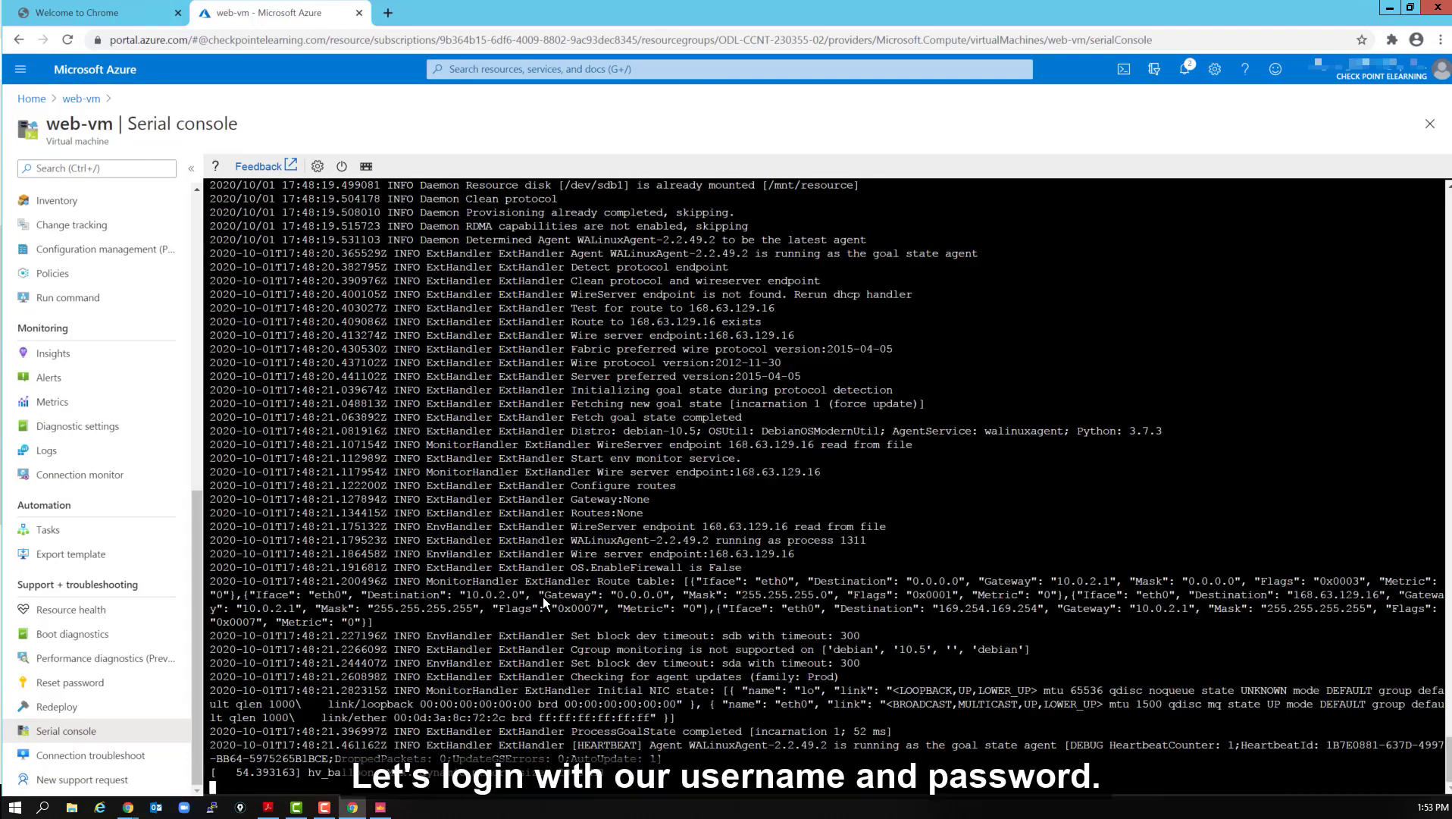
# - Log in to web-vm's serial console with the admin username and run ping 8.8.8.8
pyautogui.press('Return')
pyautogui.press('Return')
pyautogui.press('Return')
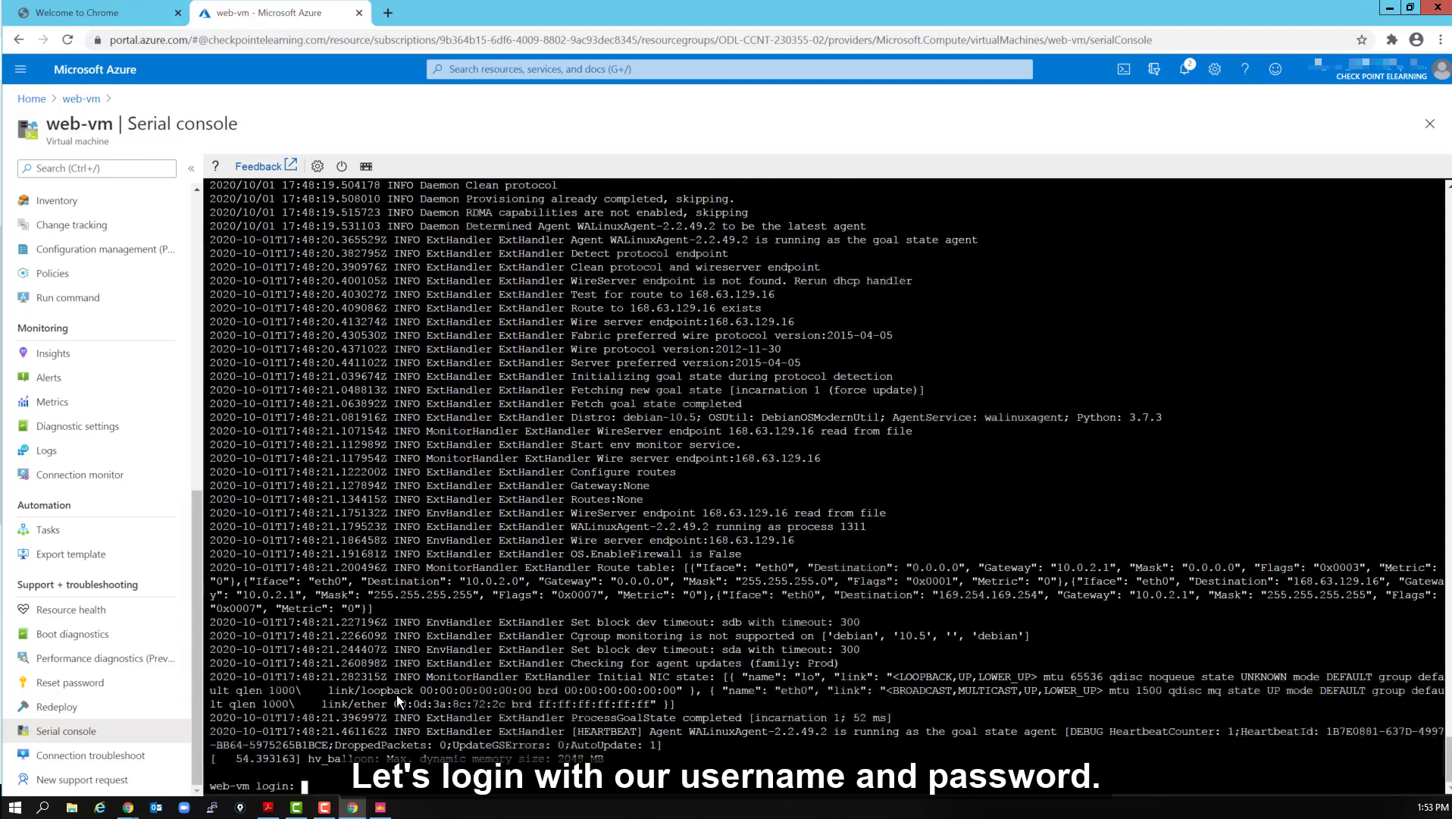
pyautogui.write('webadmin')
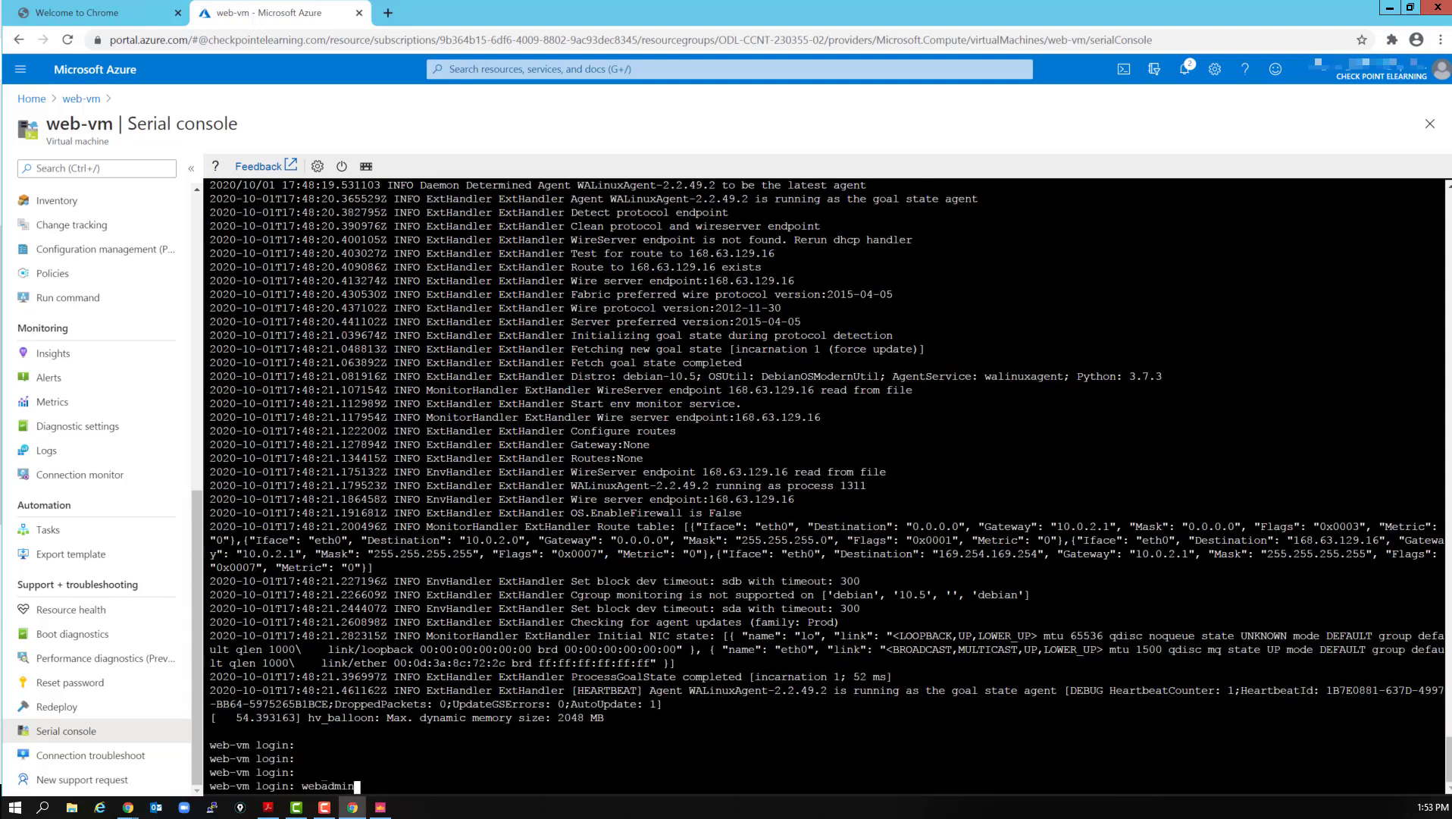
pyautogui.press('Return')
pyautogui.press('Return')
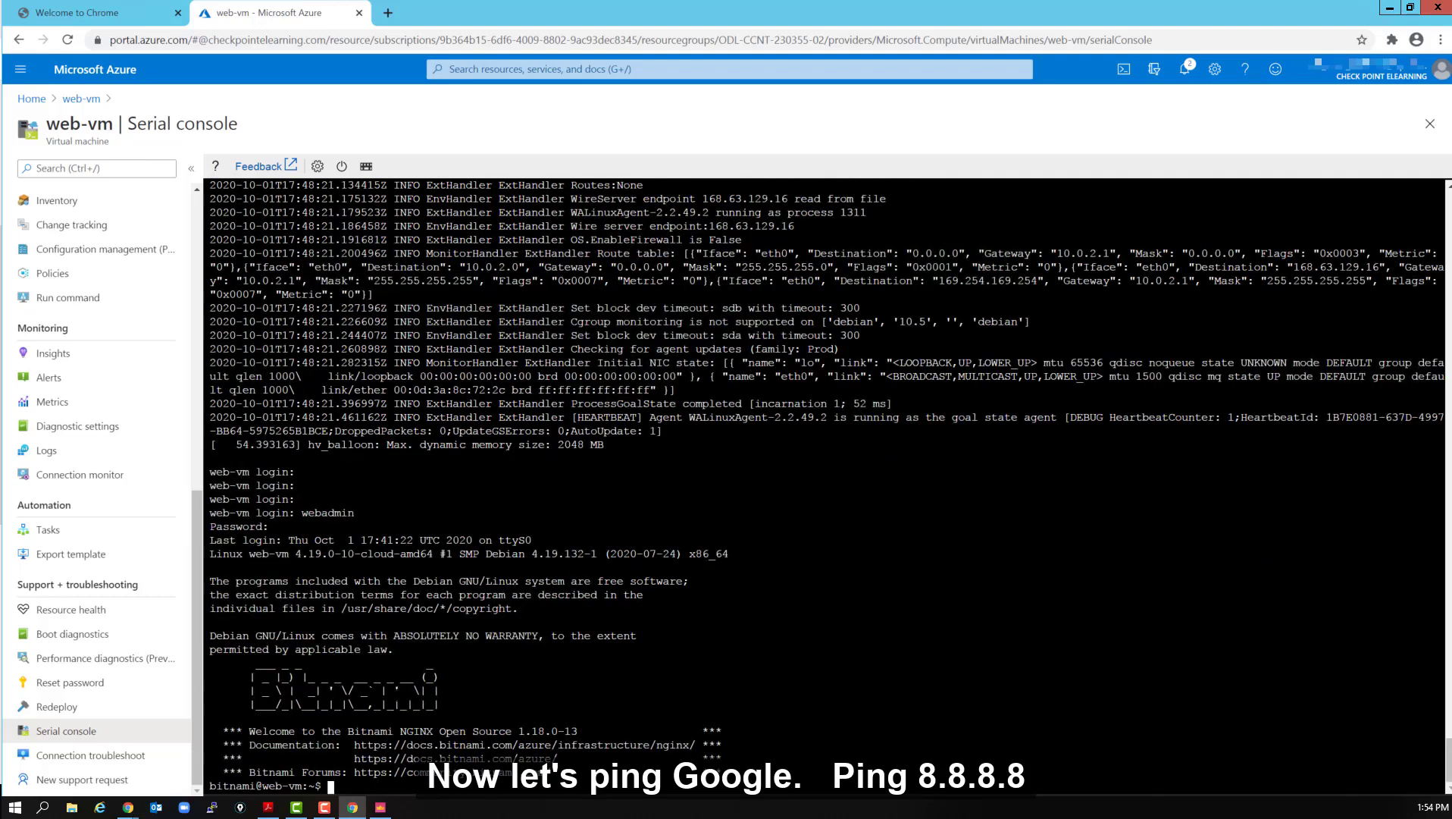
pyautogui.write('ping 8.8.8')
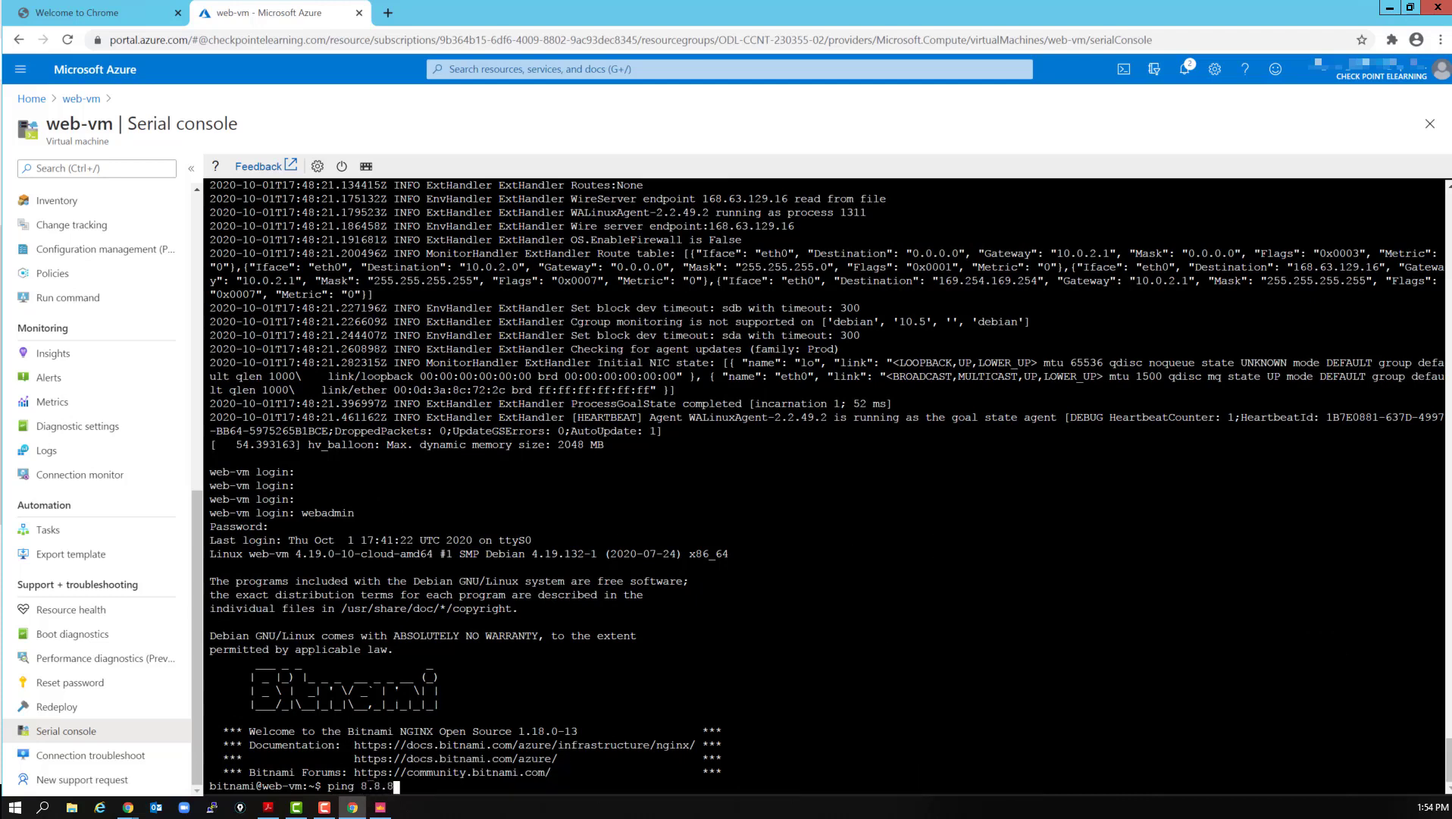
pyautogui.write('.8')
pyautogui.press('Return')
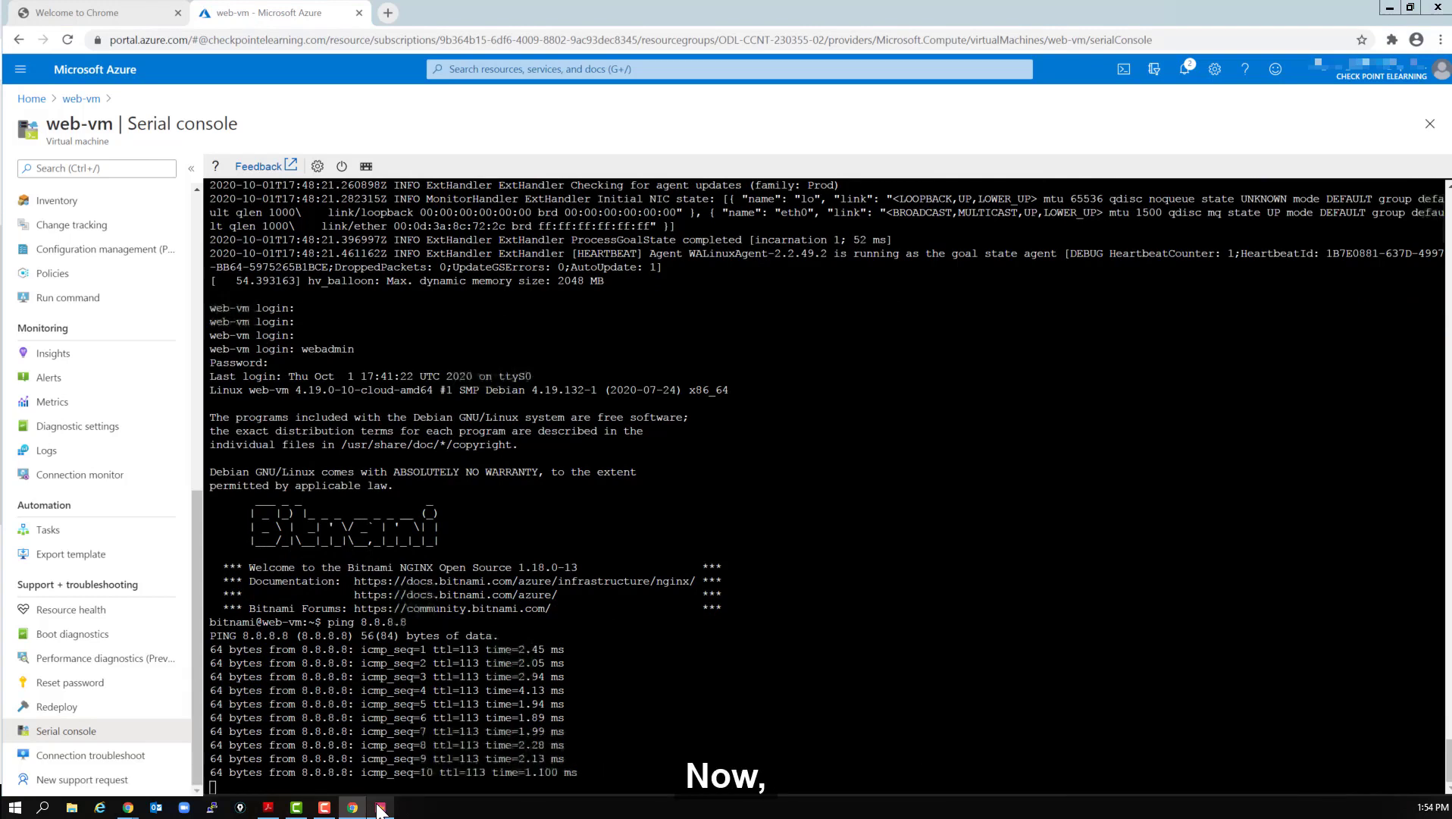
# - Filter the Logs & Monitor view to the myWeb source 10.0.2.4 and scroll through the results
pyautogui.click(380, 807)
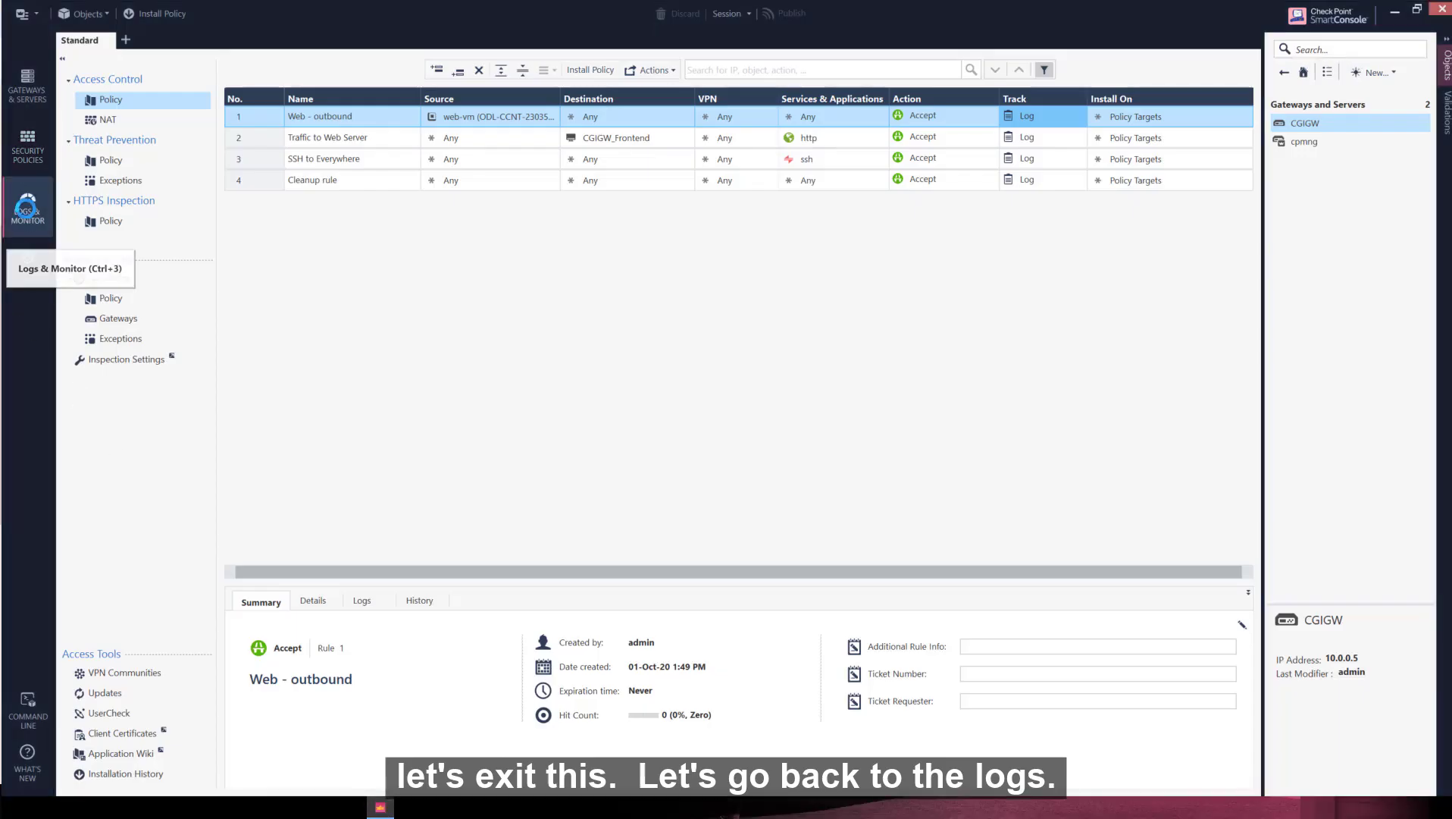
pyautogui.click(26, 210)
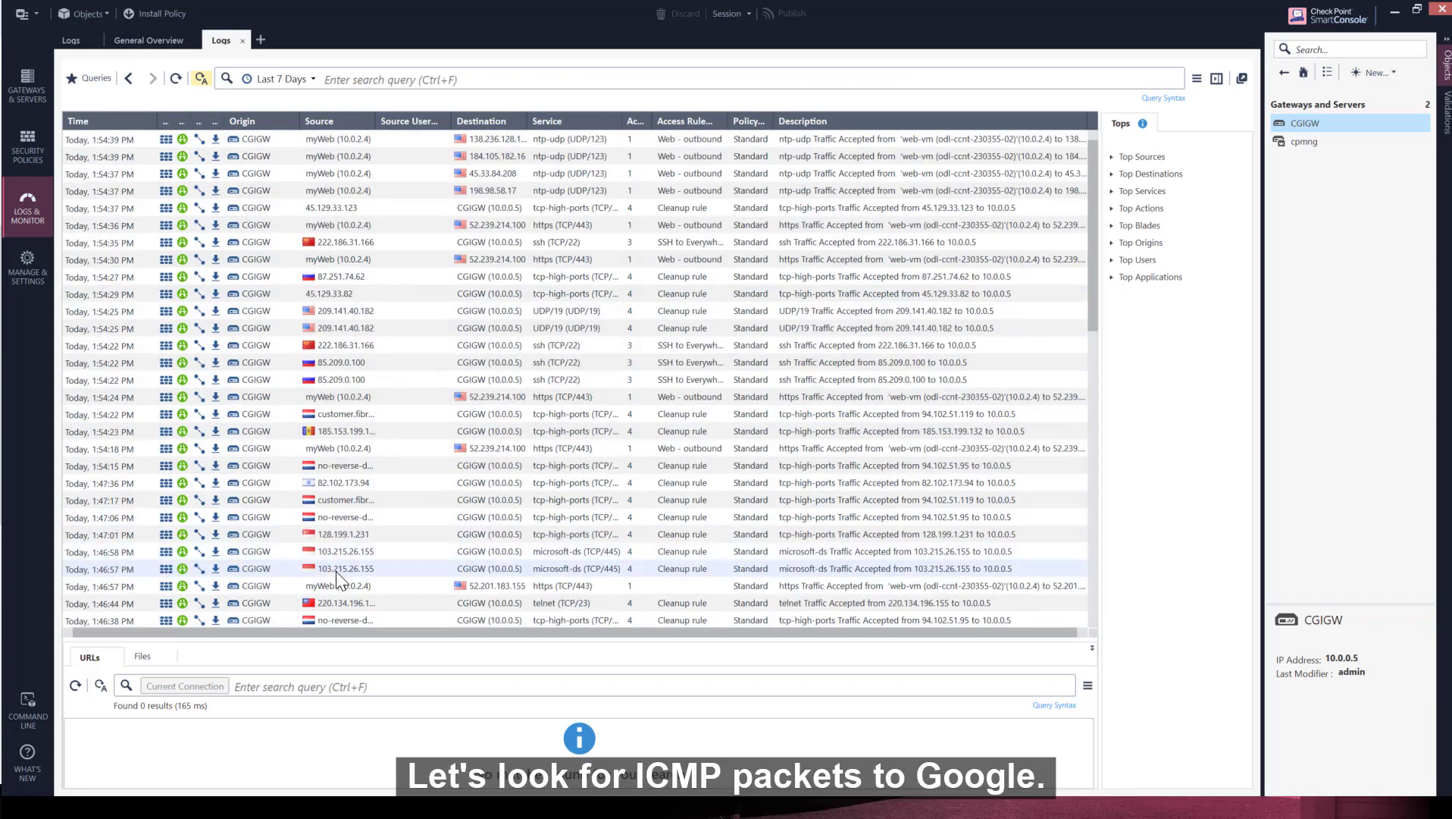
pyautogui.rightClick(318, 148)
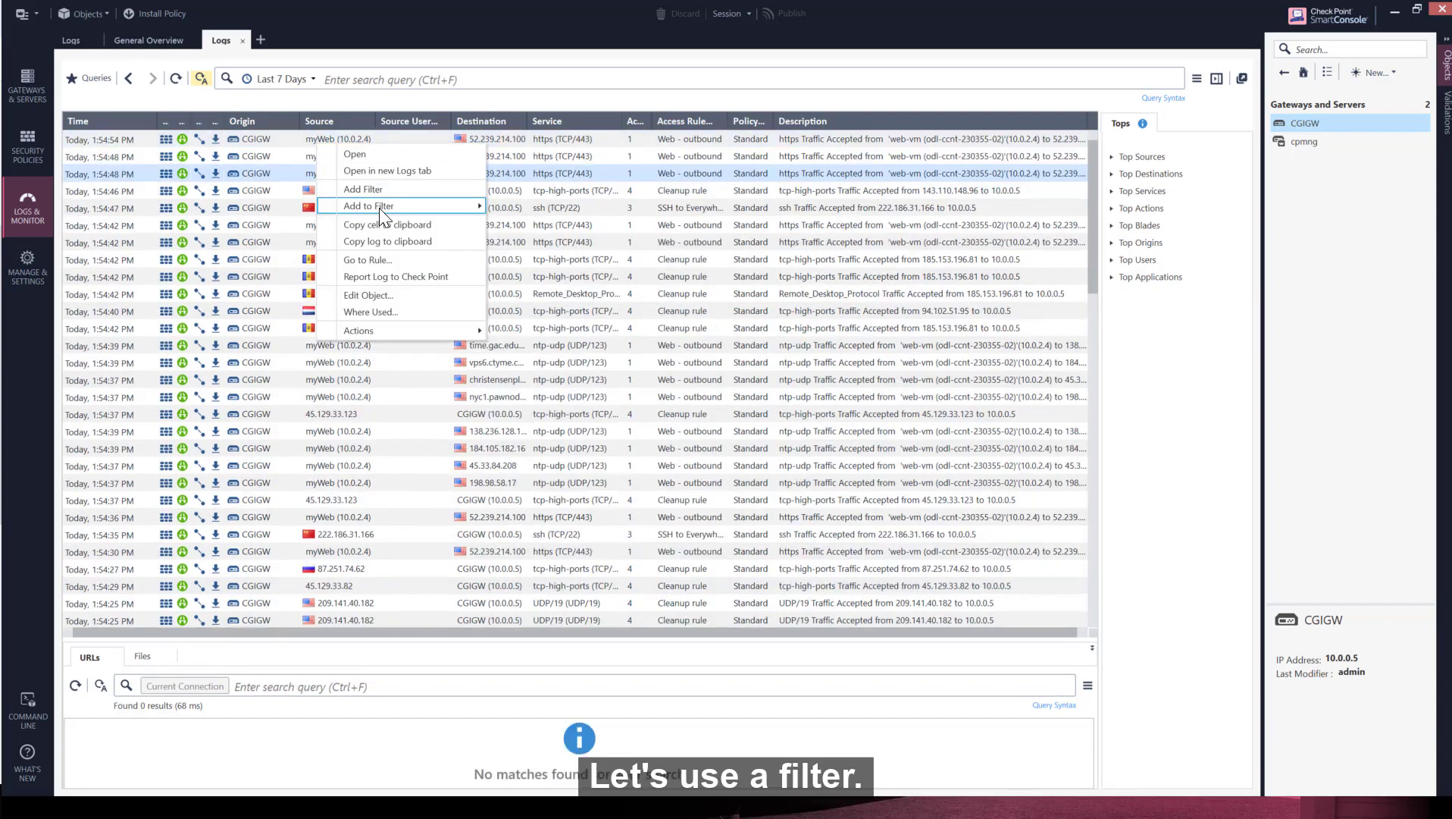
pyautogui.moveTo(379, 208)
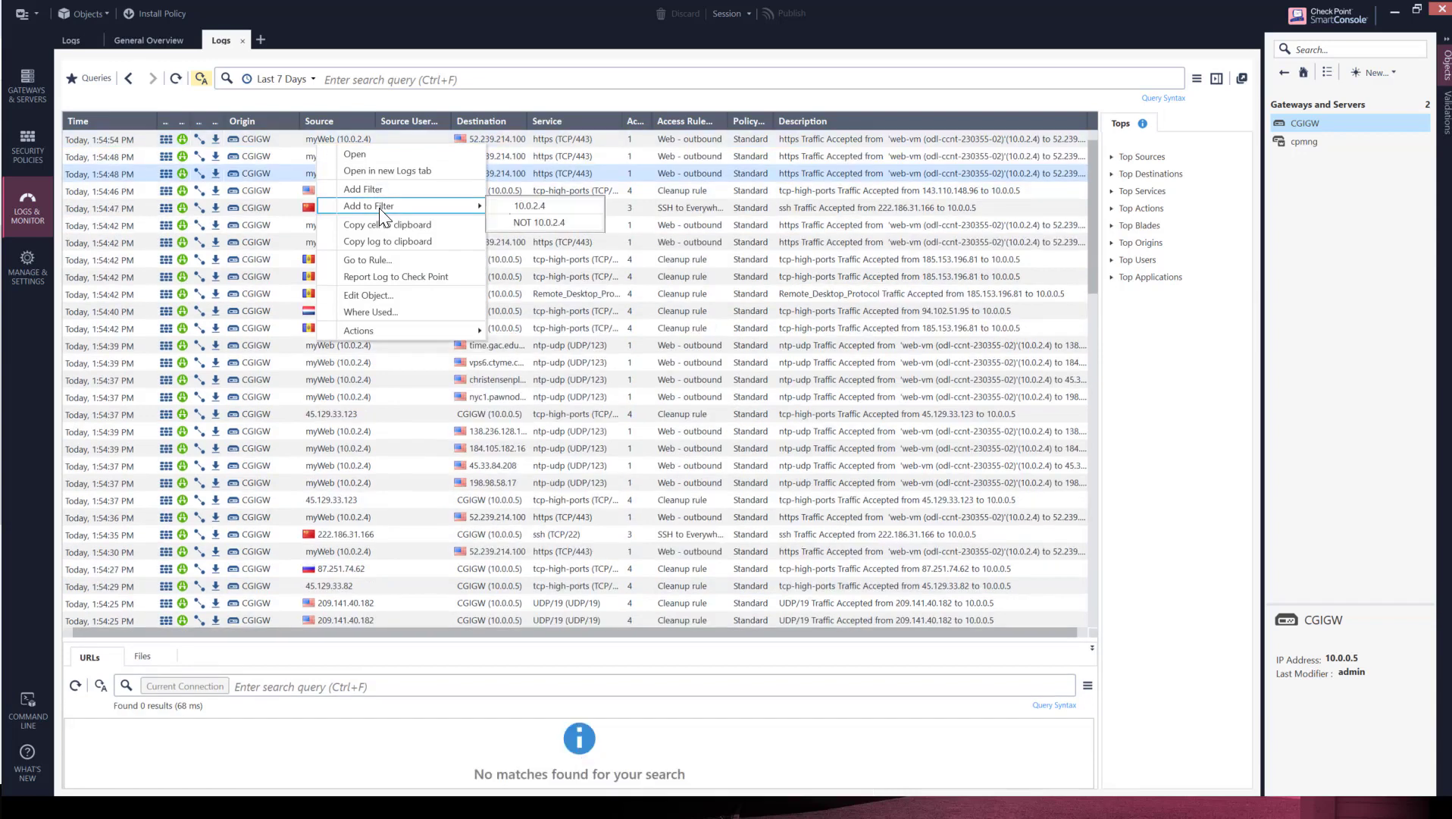
pyautogui.click(520, 204)
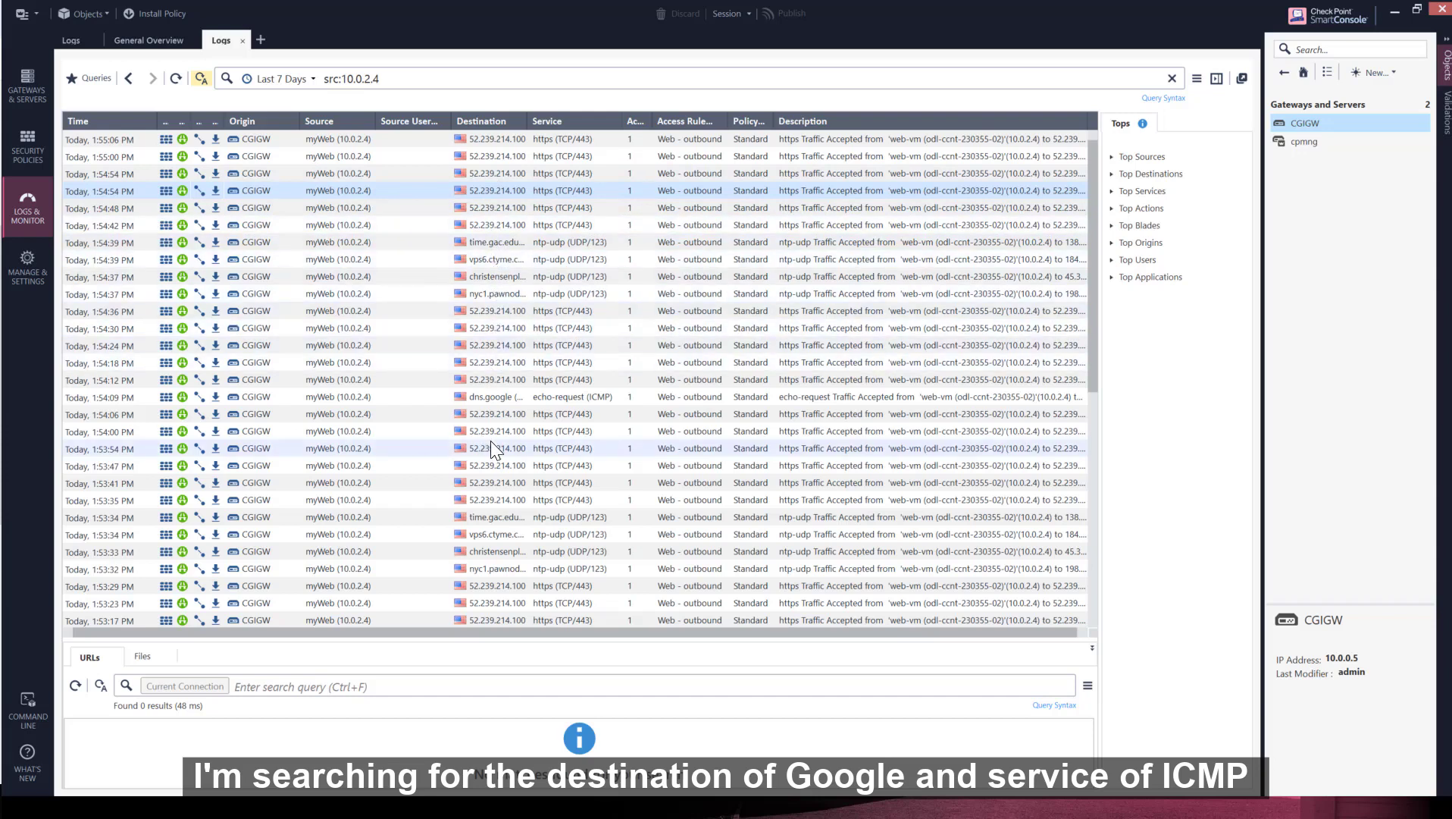
pyautogui.scroll(-2, 491, 440)
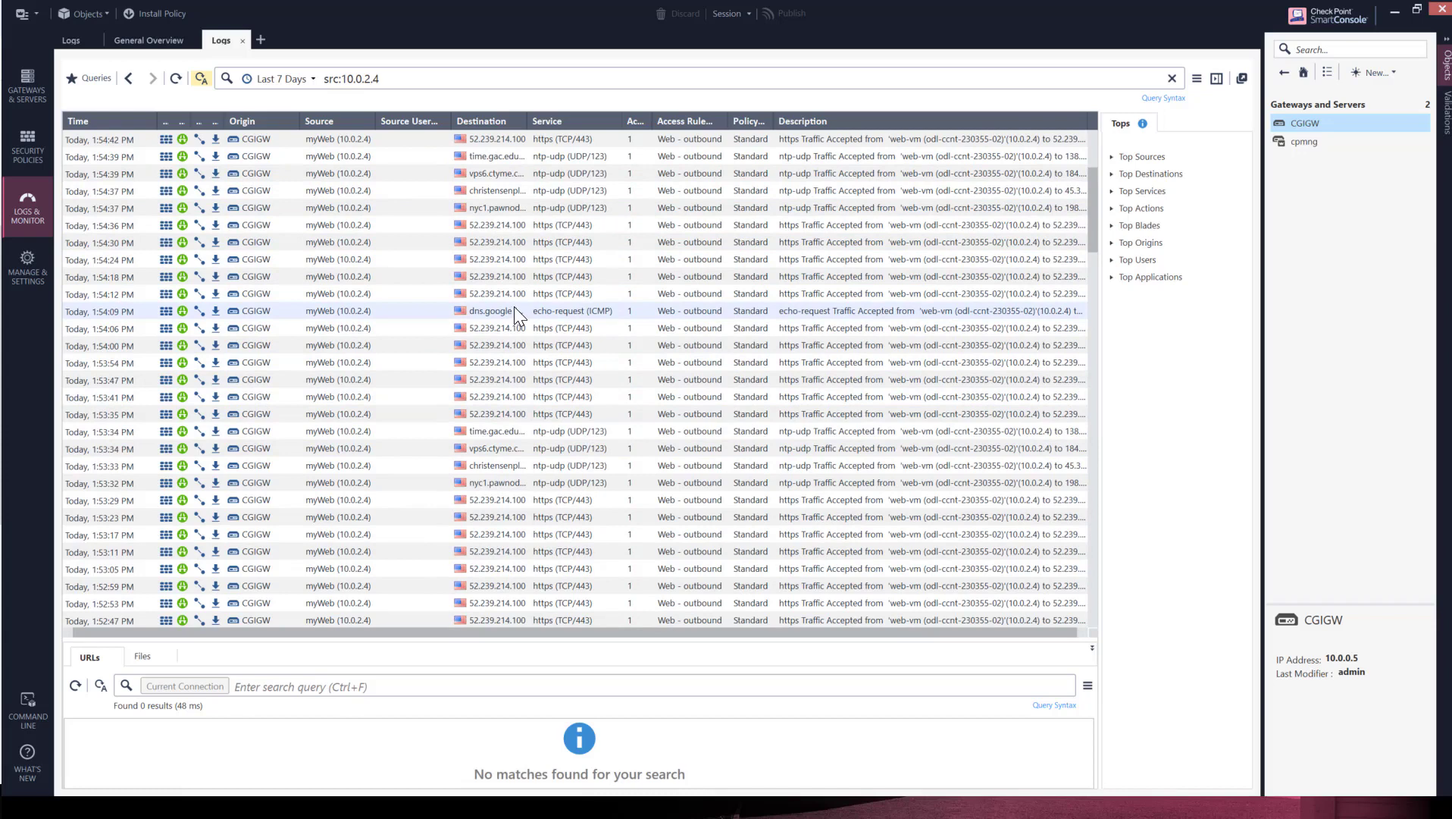
# - Open the dns.google ICMP log and highlight source 10.0.2.4, destination 8.8.8.8, NAT source 10.0.0.5
pyautogui.doubleClick(513, 308)
pyautogui.moveTo(591, 440); pyautogui.dragTo(647, 440)
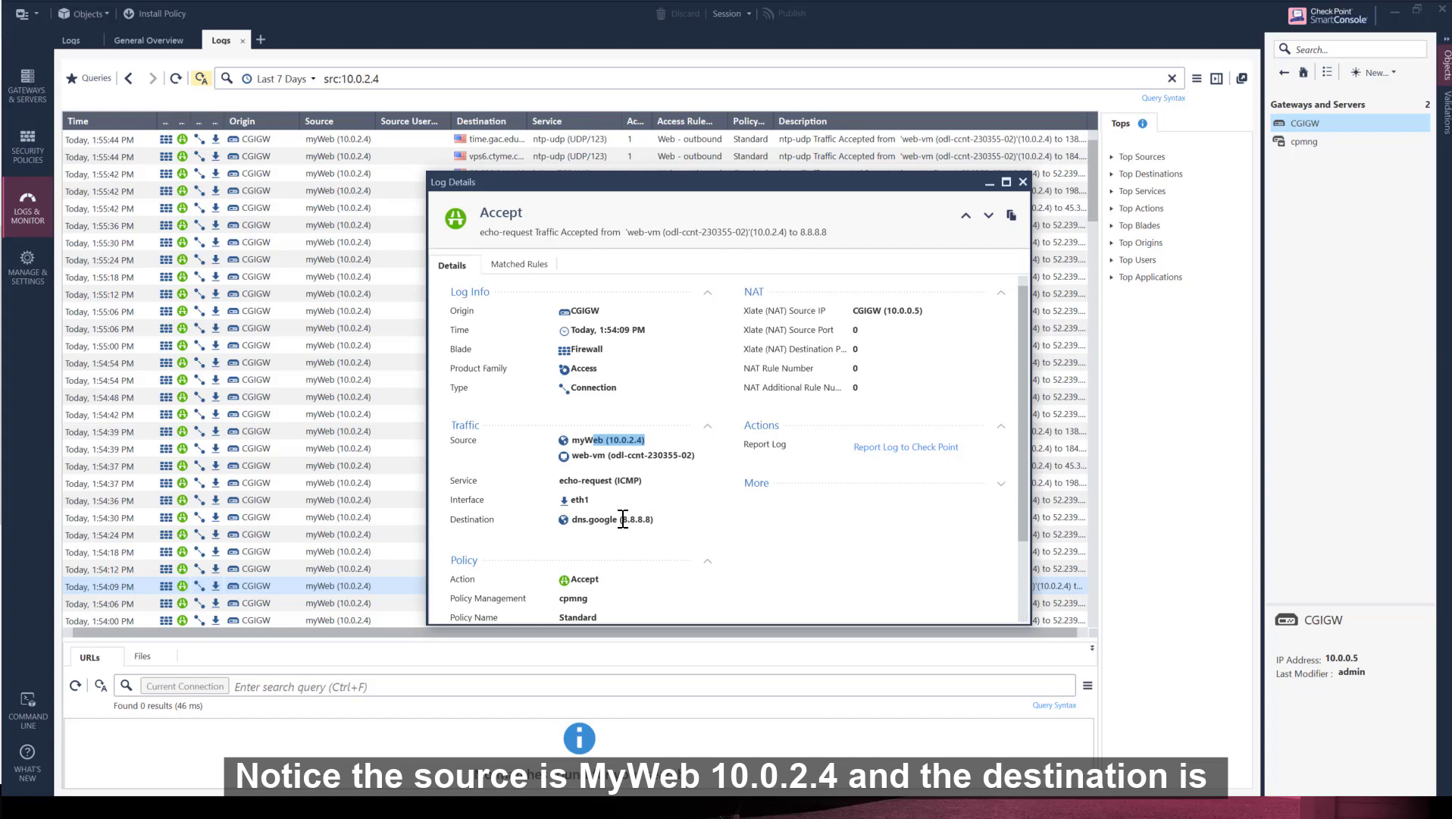
pyautogui.moveTo(621, 518); pyautogui.dragTo(656, 520)
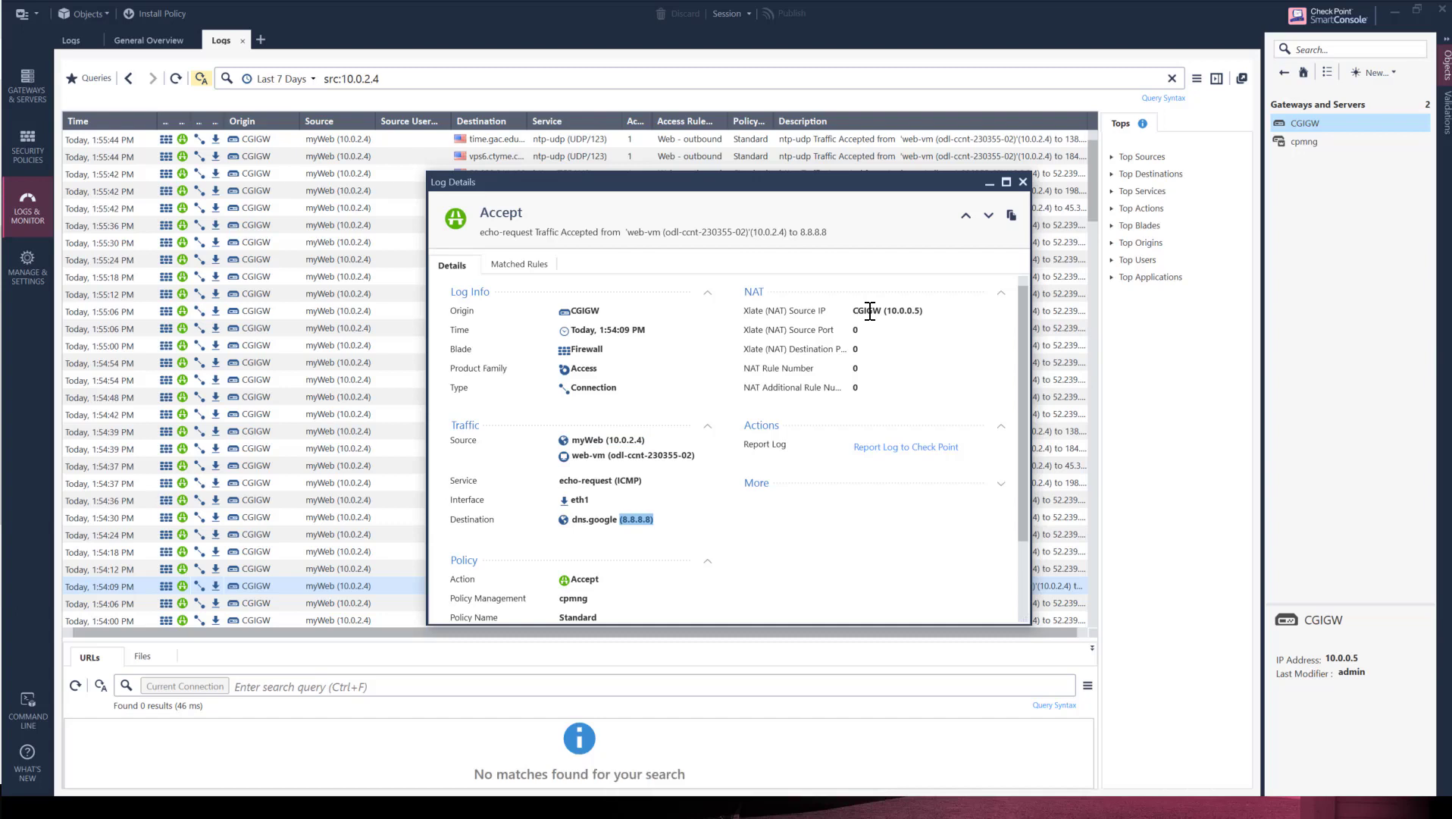
pyautogui.moveTo(868, 311); pyautogui.dragTo(937, 312)
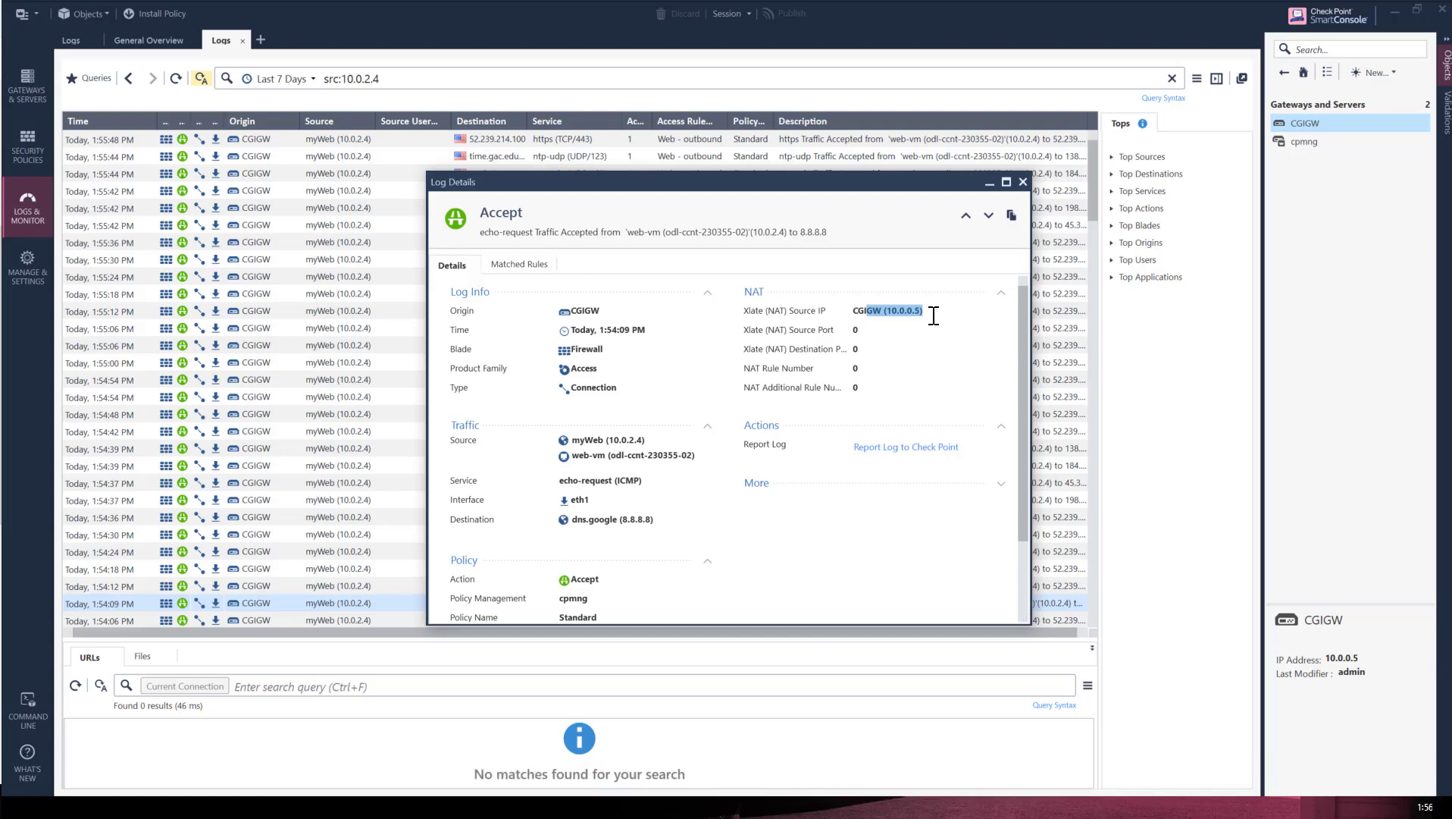
# - Close the Log Details window
pyautogui.click(1024, 183)
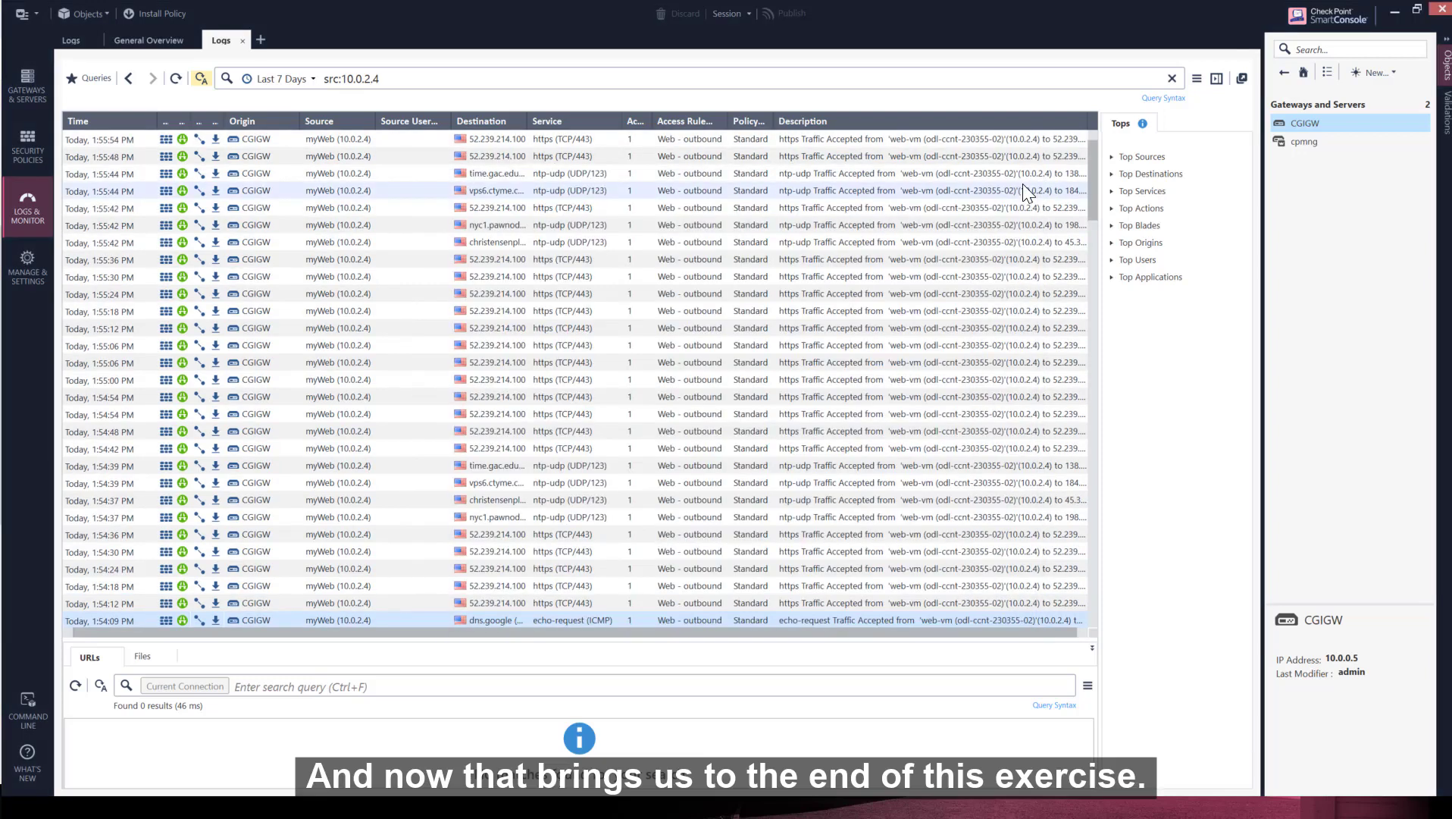